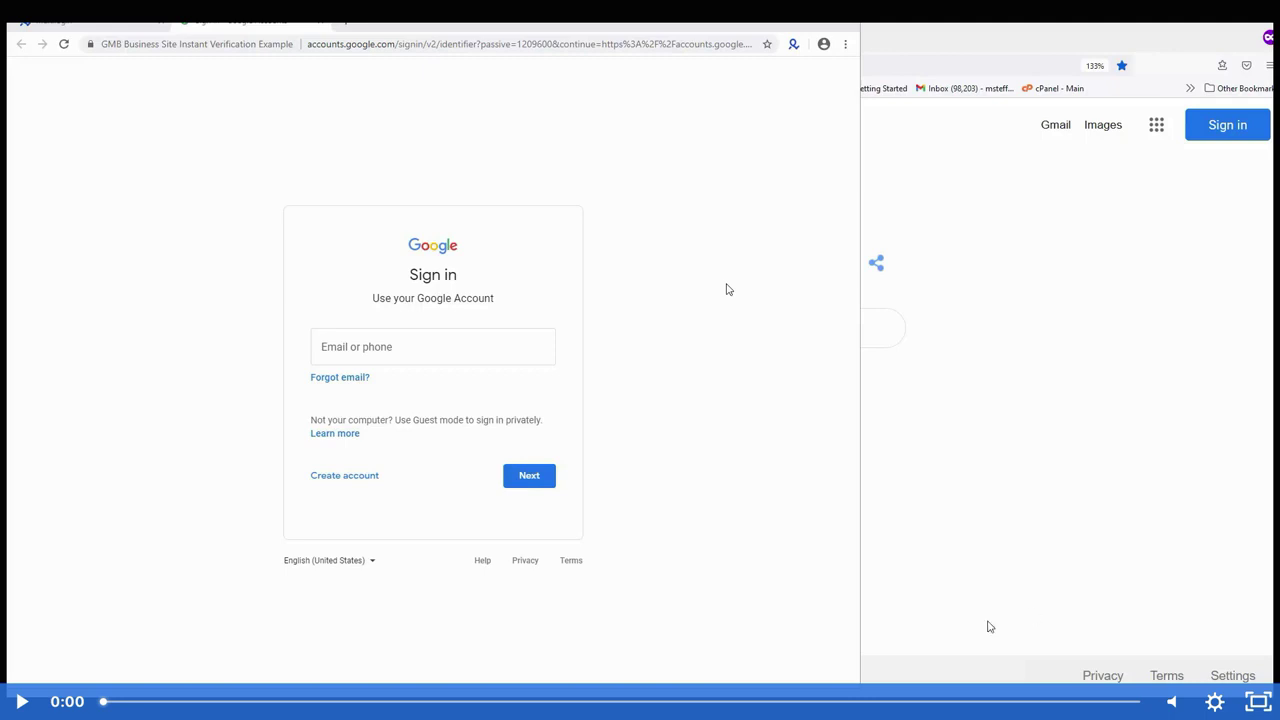
- Start creating a new Google account with the option to manage my business
click(727, 289)
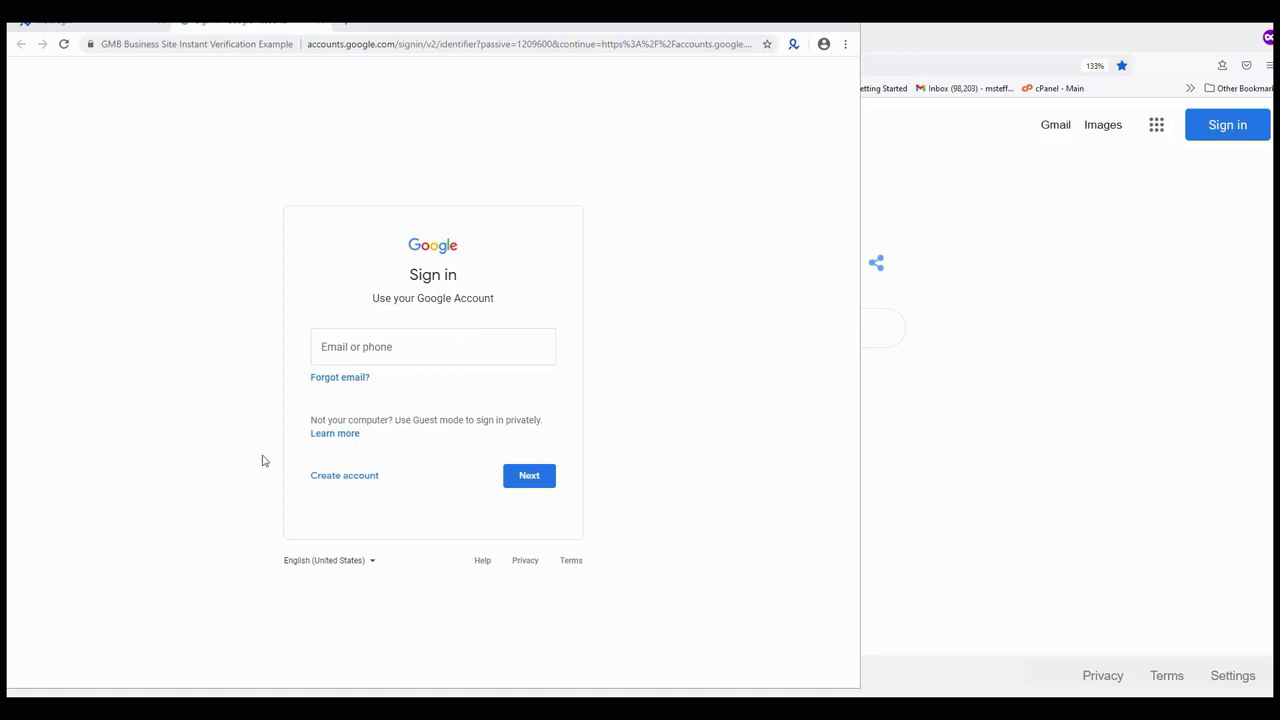
click(350, 478)
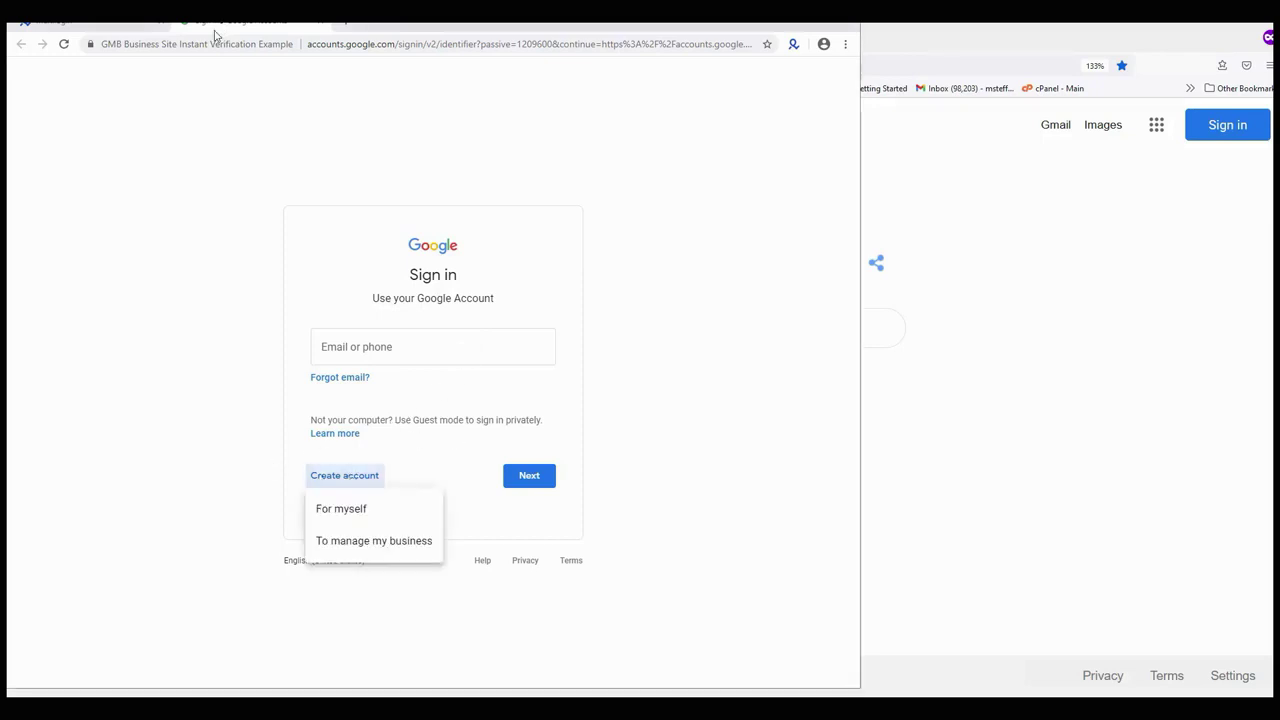
click(364, 547)
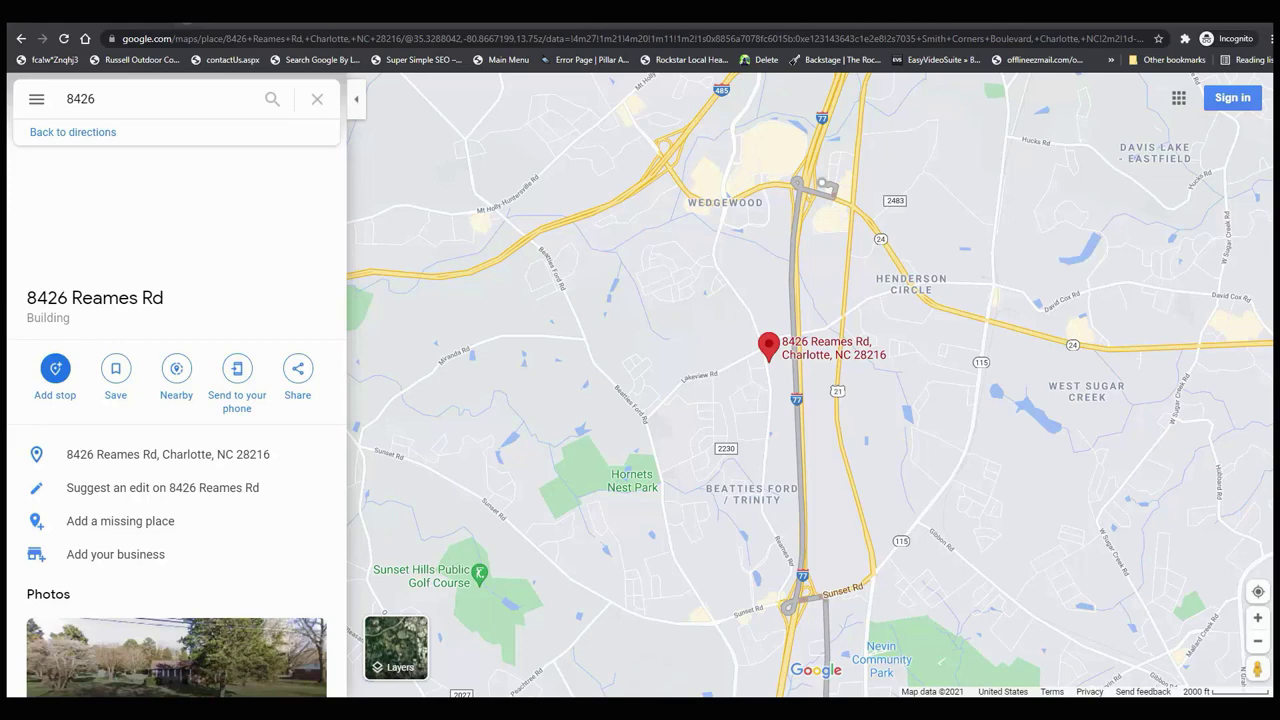
- Switch to the Incognito browser window showing Google Maps and open loopnet.com in a new tab
key(alt+Tab)
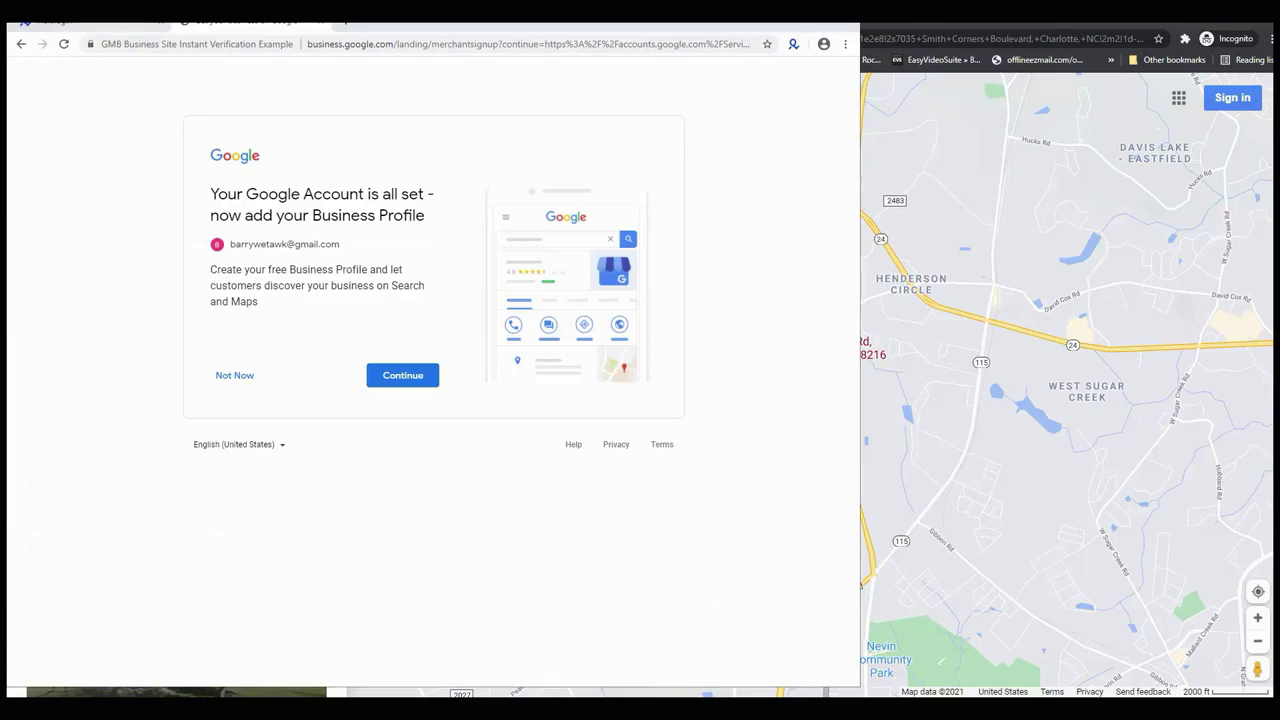
key(alt+Tab)
click(998, 27)
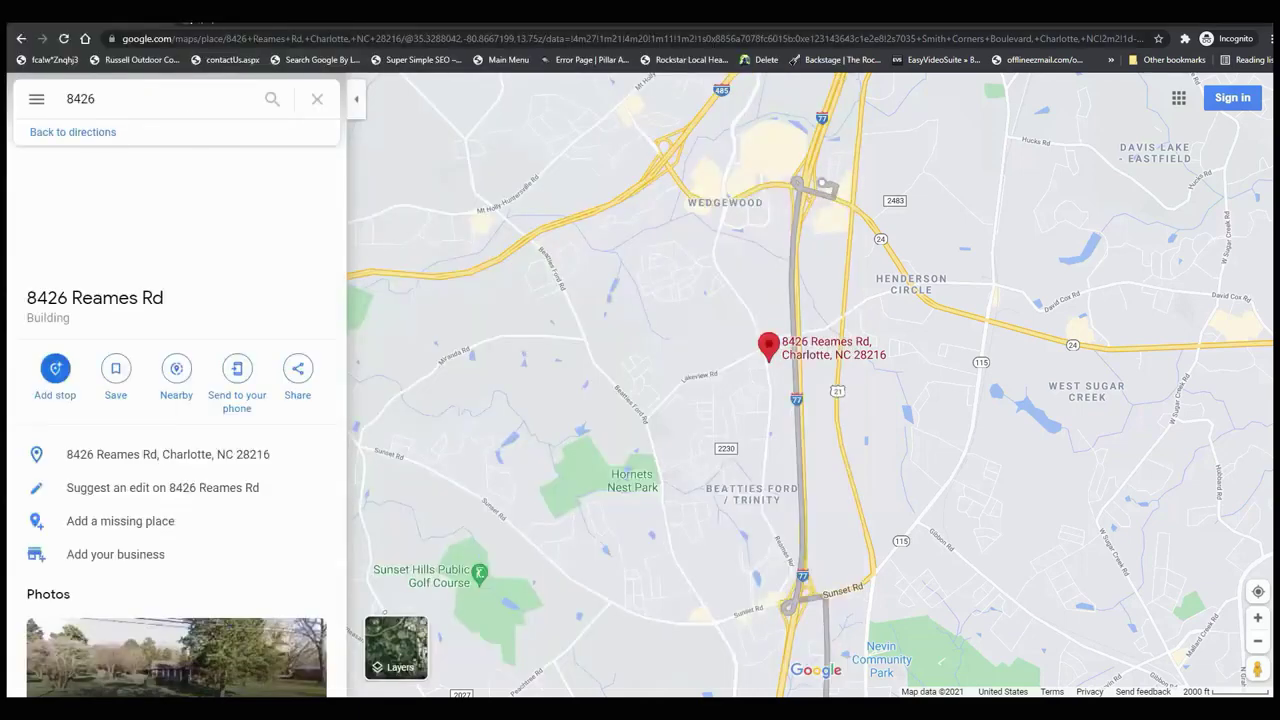
key(ctrl+t)
text(loopnet.com)
key(Return)
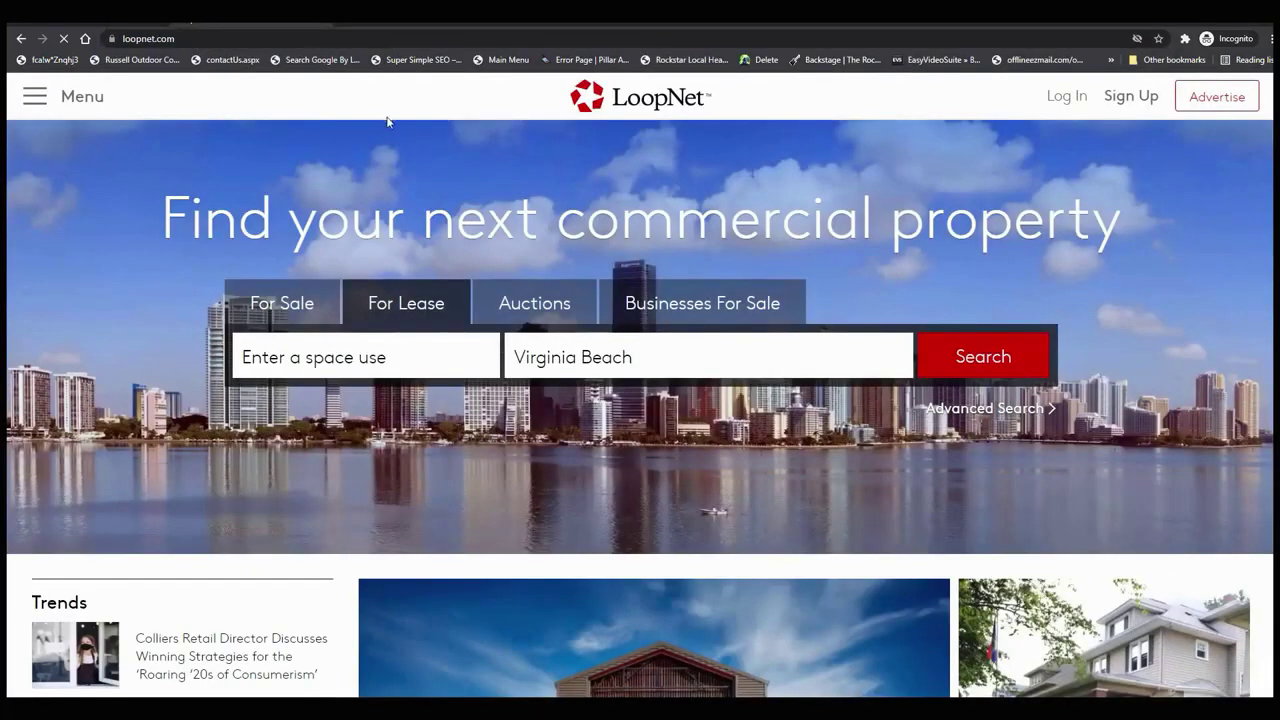
- Search the commercial properties for lease in Virginia Beach, VA
click(660, 343)
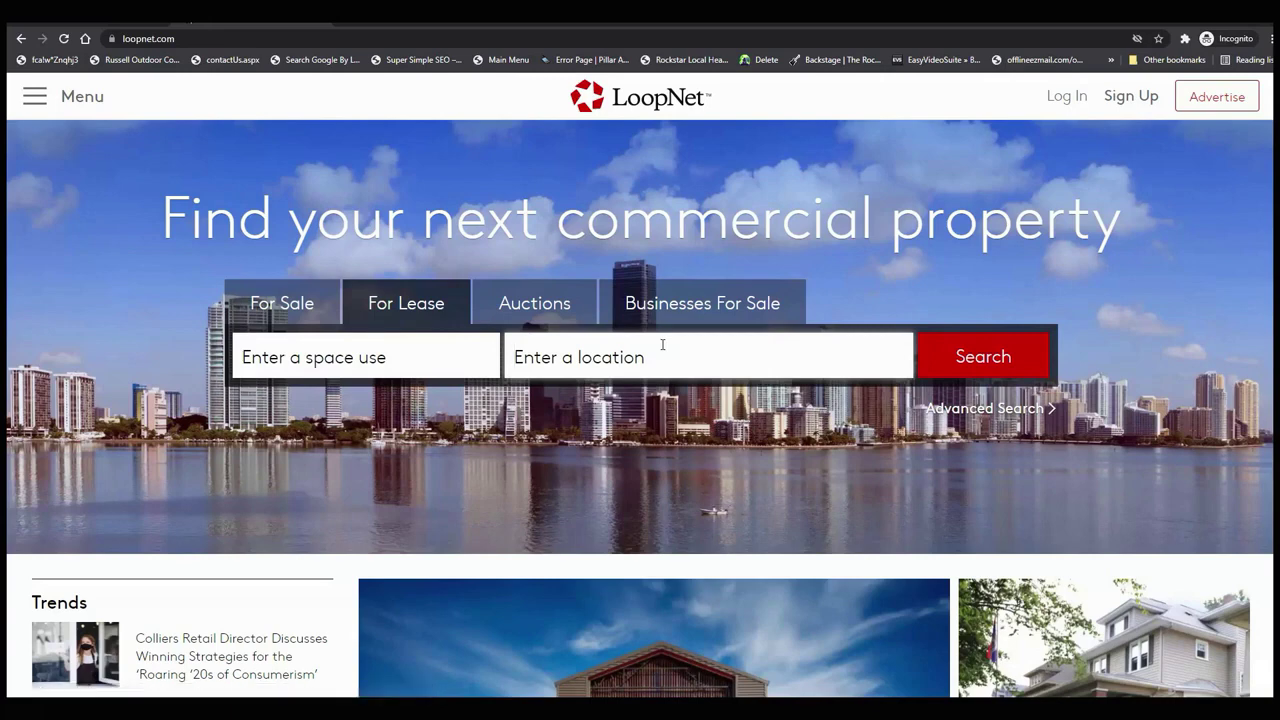
text(Vigin)
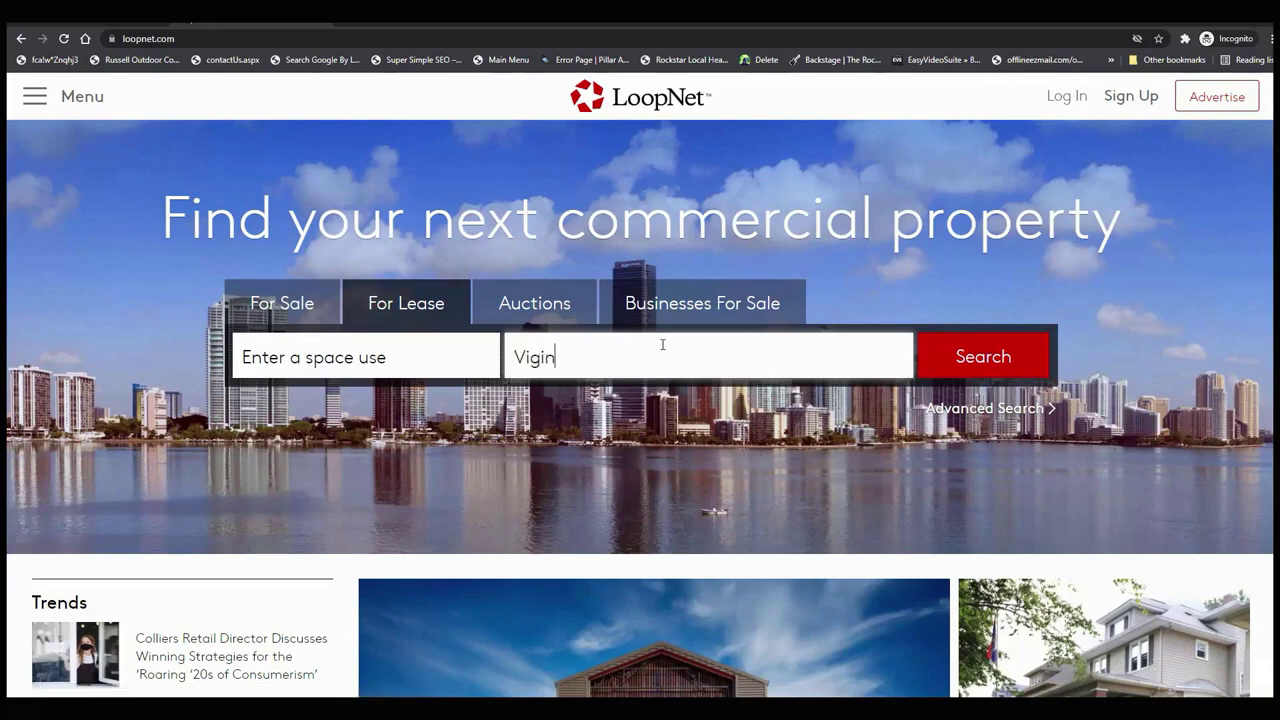
key(BackSpace)
key(BackSpace)
key(BackSpace)
text(rginia)
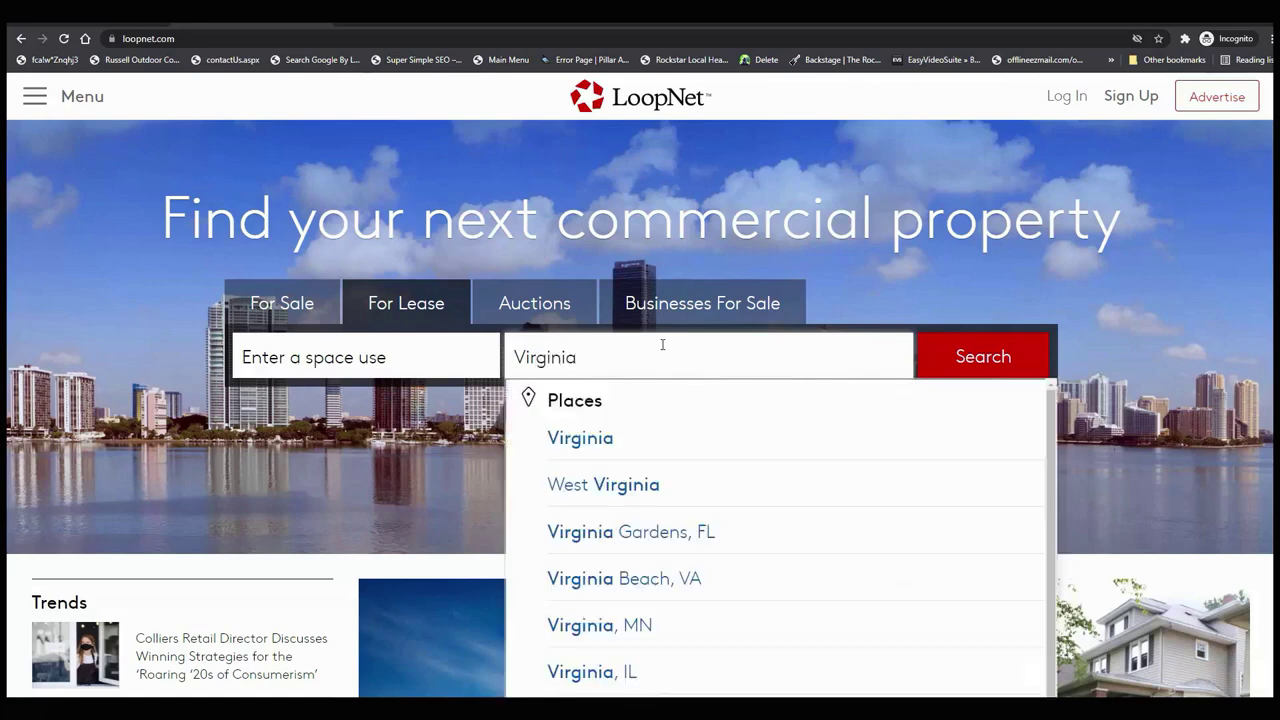
click(697, 580)
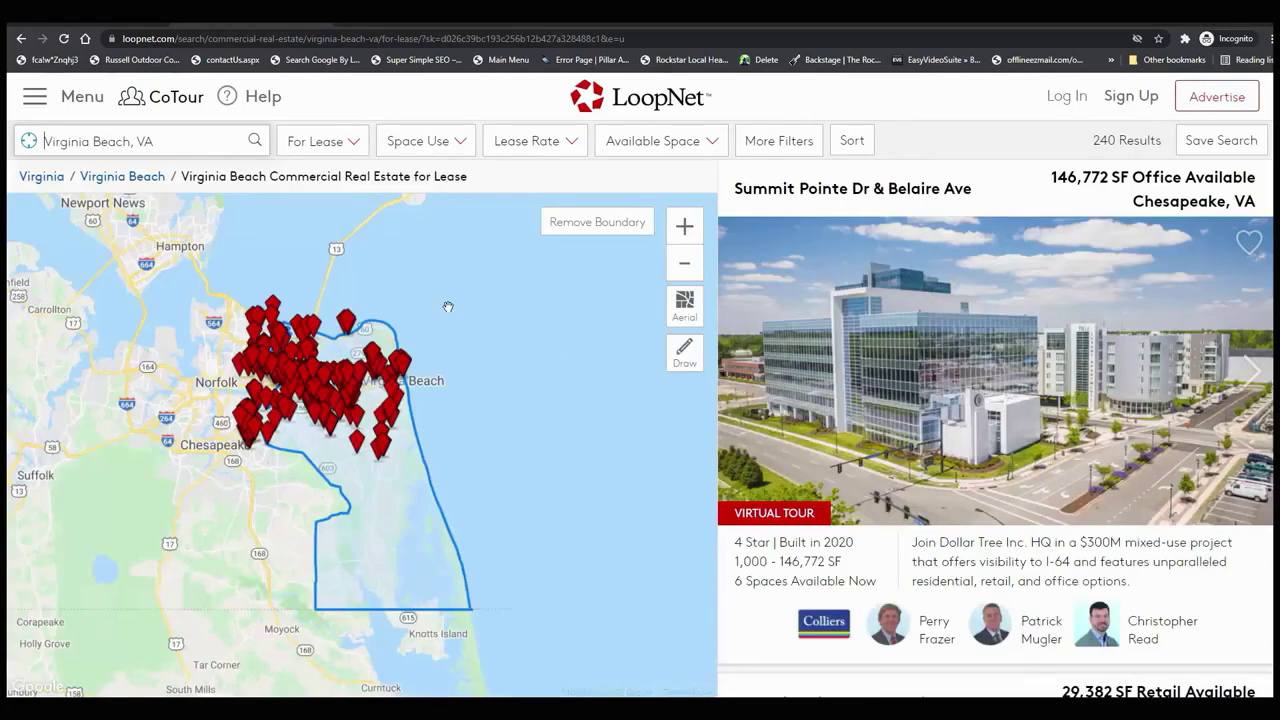
- Filter the Virginia Beach lease listings by the Flex space use and look through the results
click(412, 150)
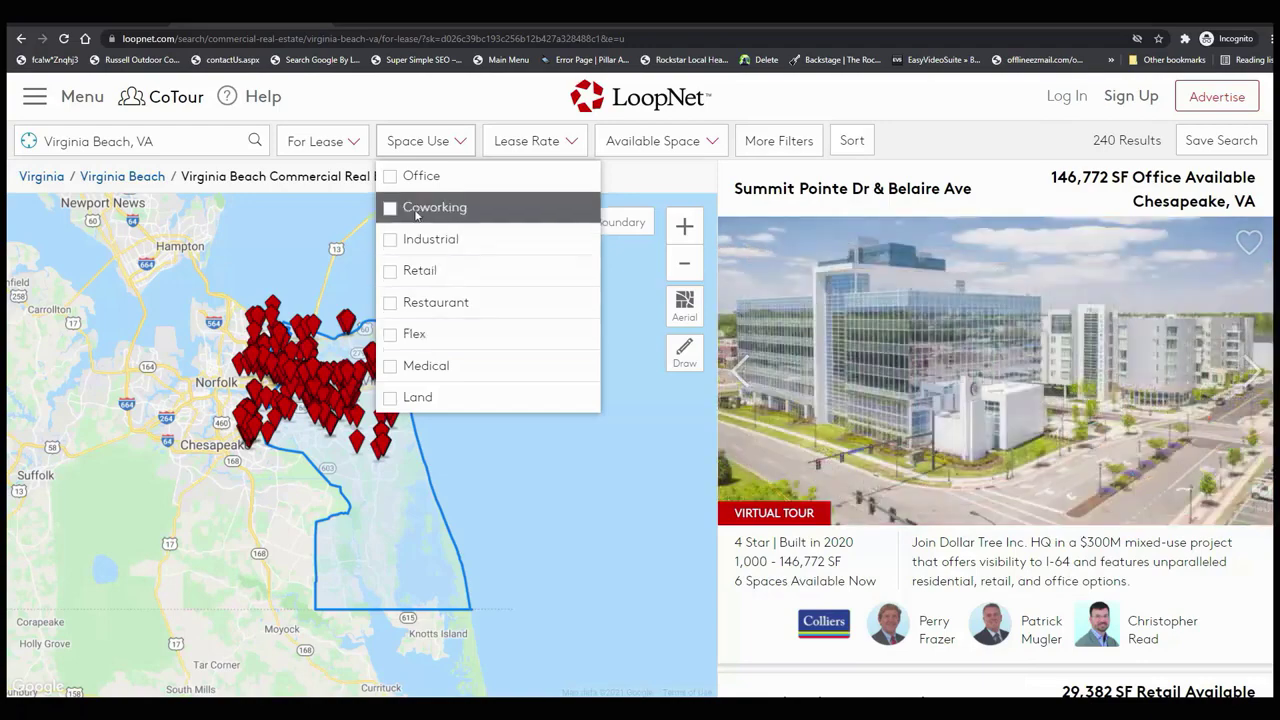
click(395, 340)
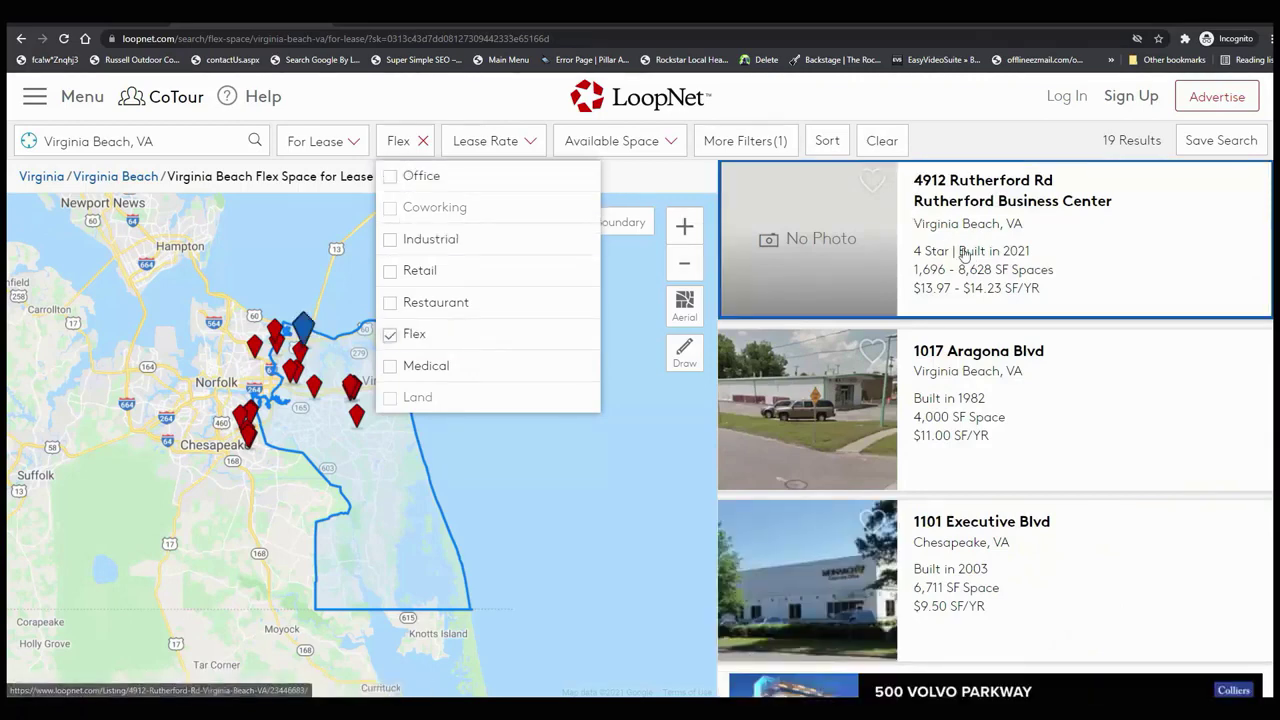
scroll(985, 280, down, 1)
scroll(985, 280, down, 3)
scroll(1005, 470, up, 3)
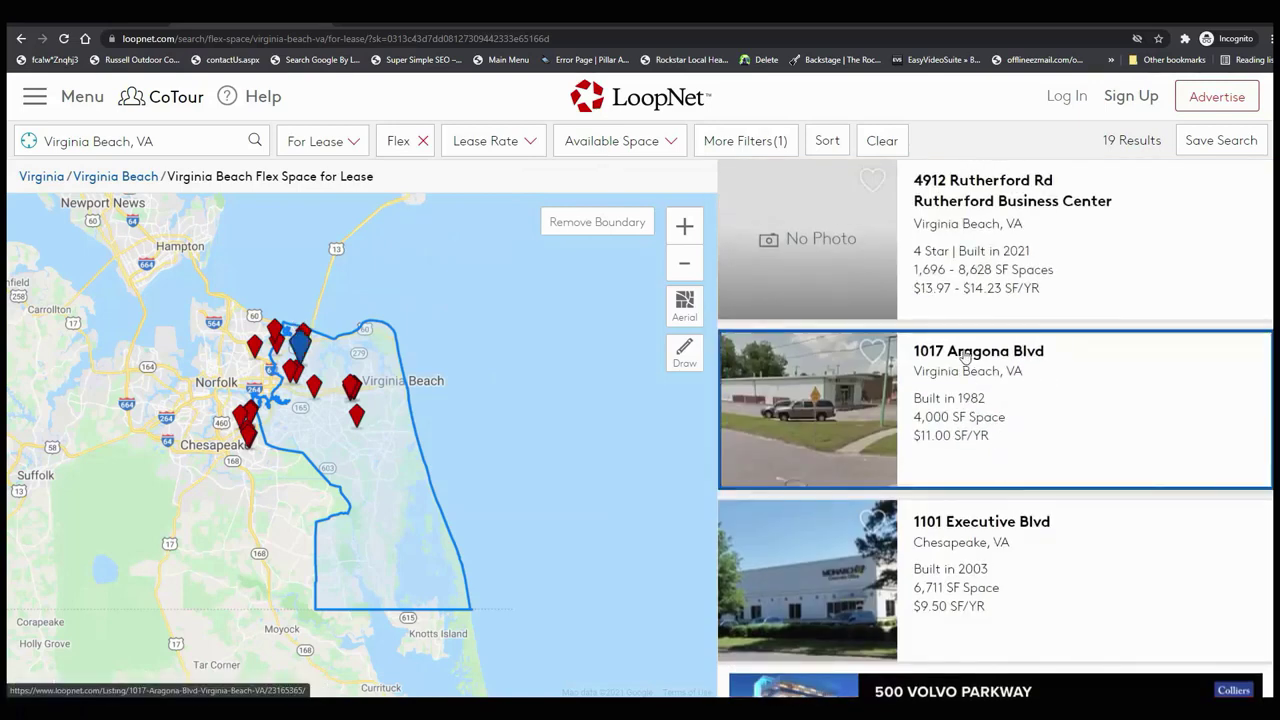
- Open the 4,000 SF Virginia Beach flex listing, search Google for its street address, and check the location in Google Maps
click(968, 353)
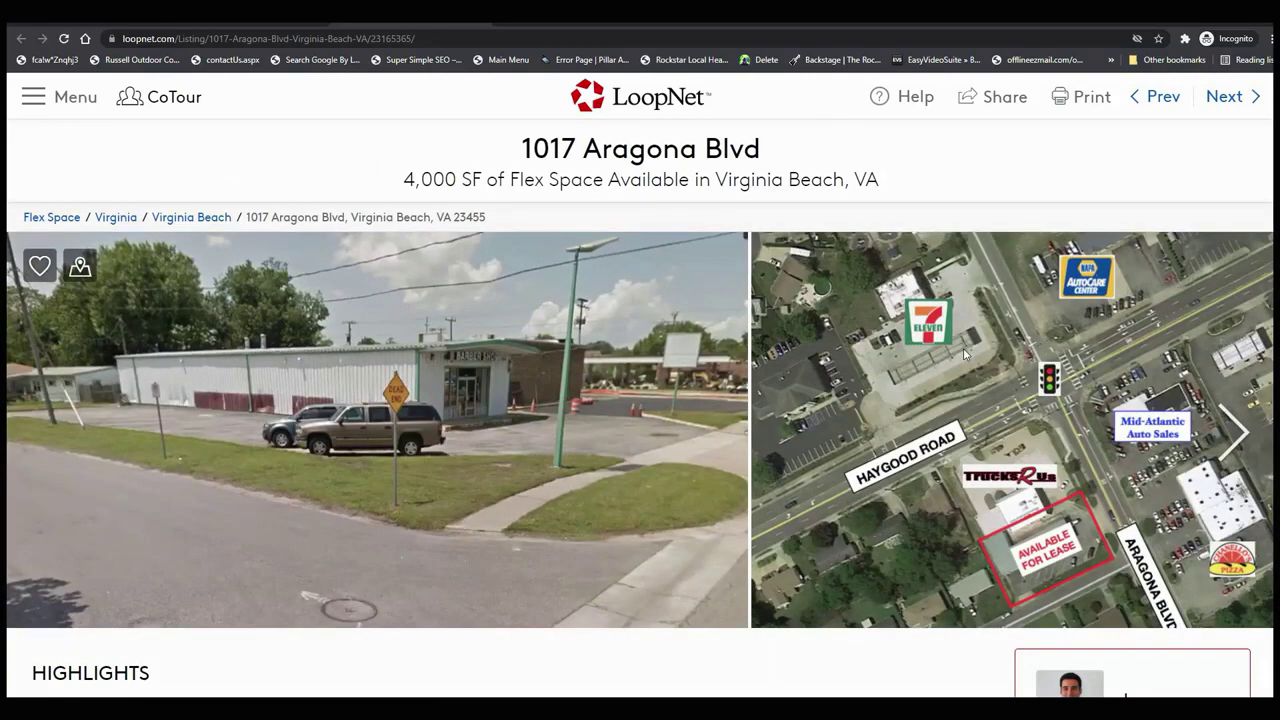
drag(758, 150, 520, 152)
right_click(536, 154)
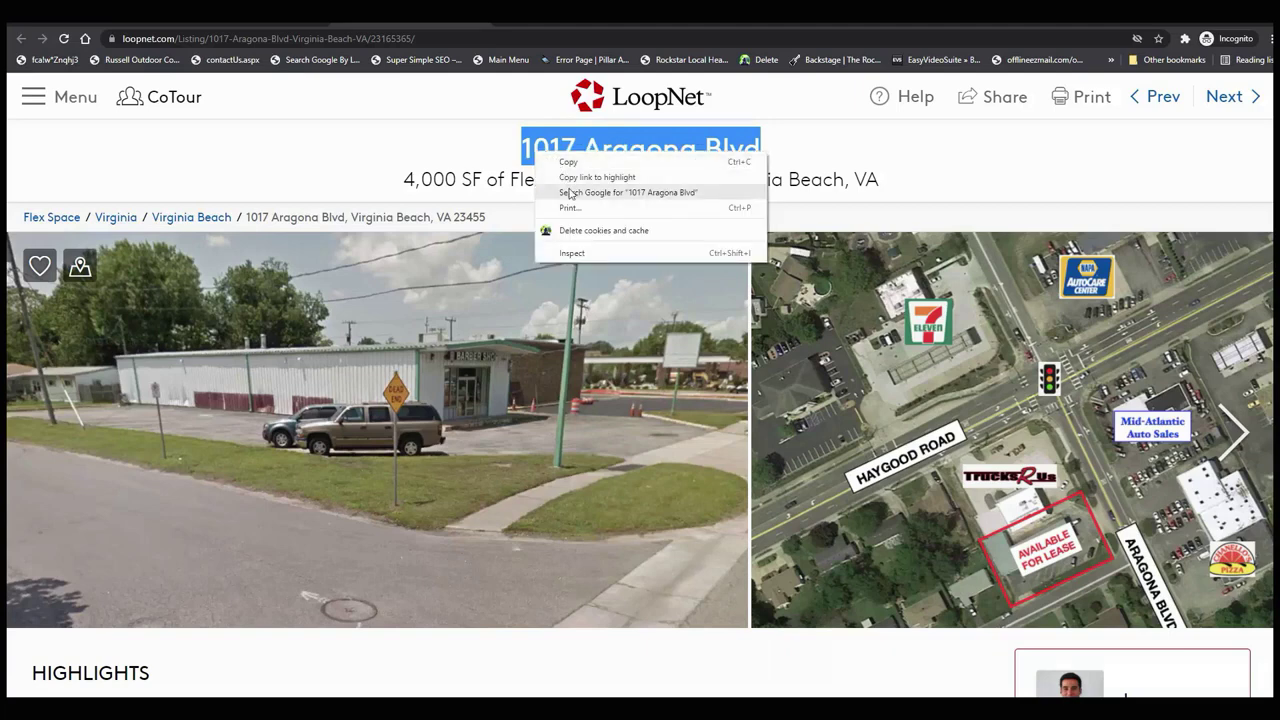
click(562, 192)
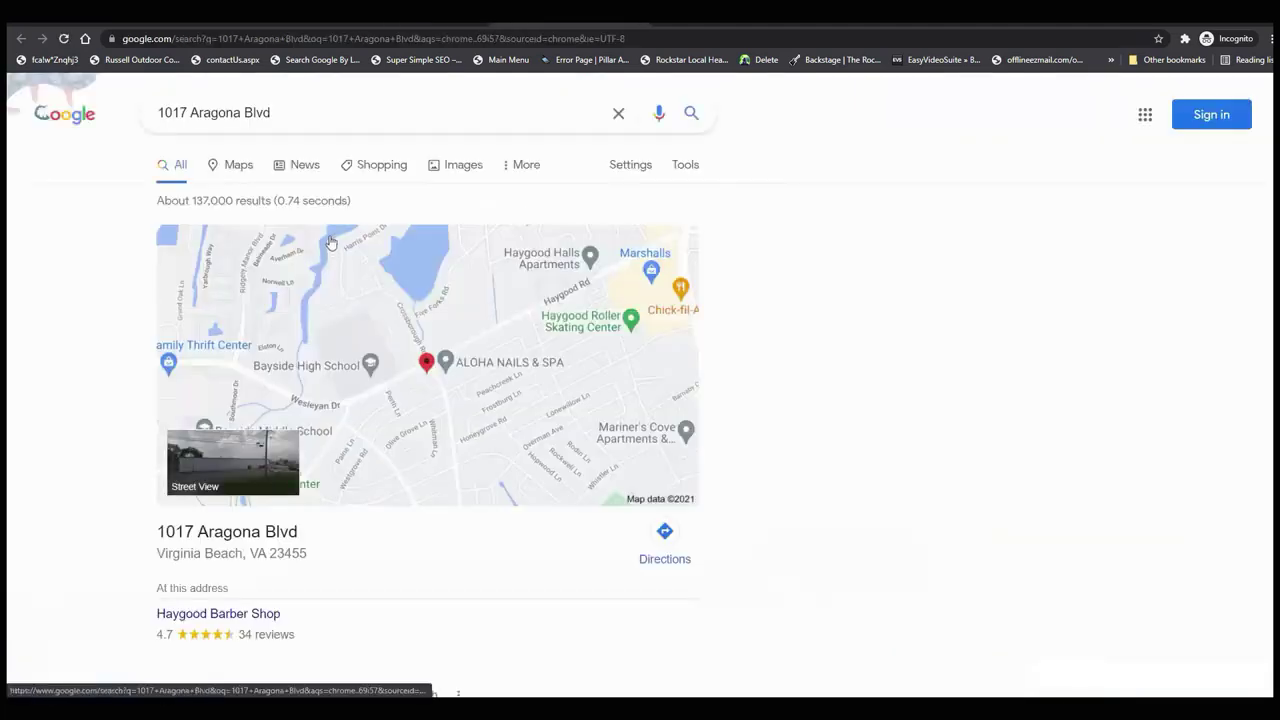
click(400, 404)
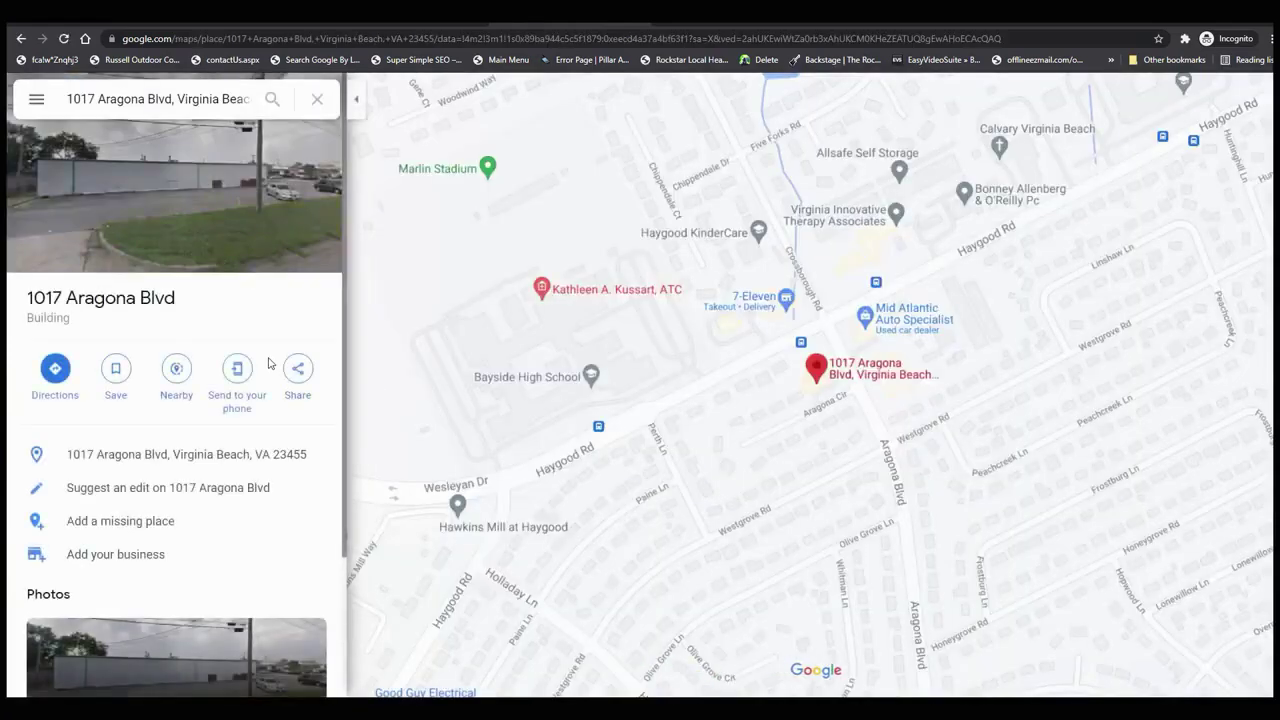
scroll(268, 363, down, 2)
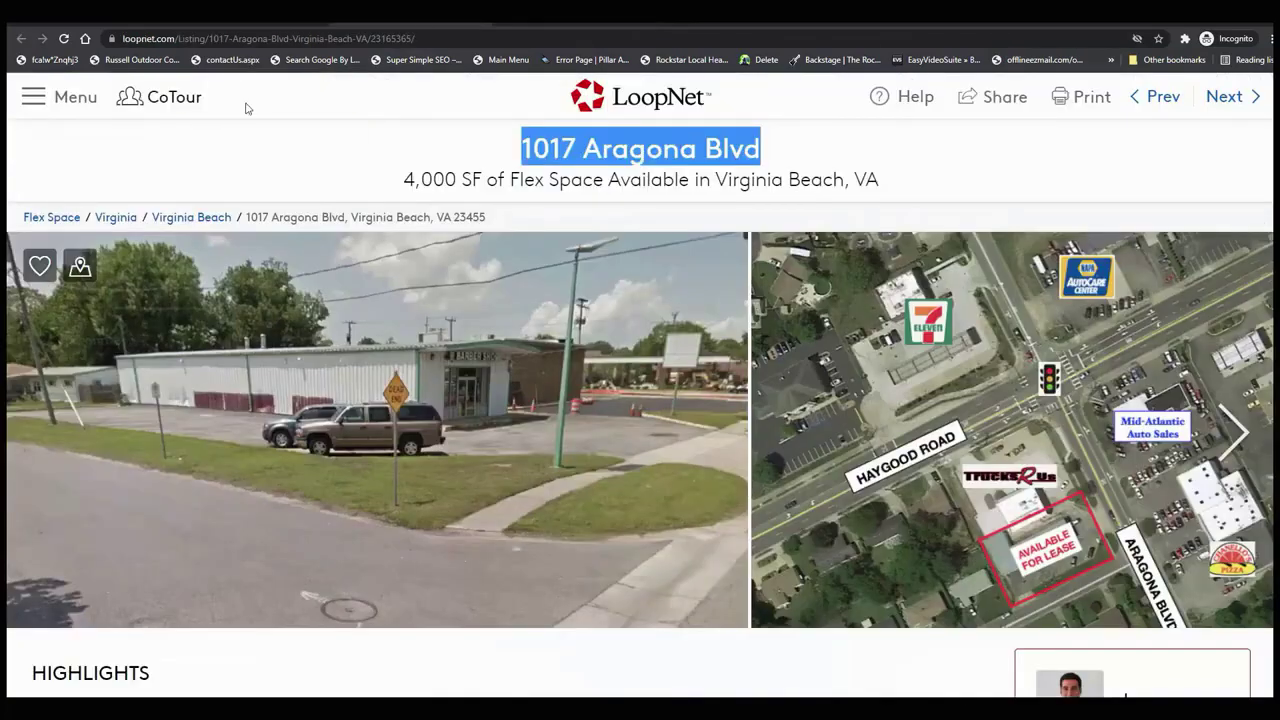
- Return to the flex results, open the Rutherford Business Center listing, and search Google for its street address
click(257, 24)
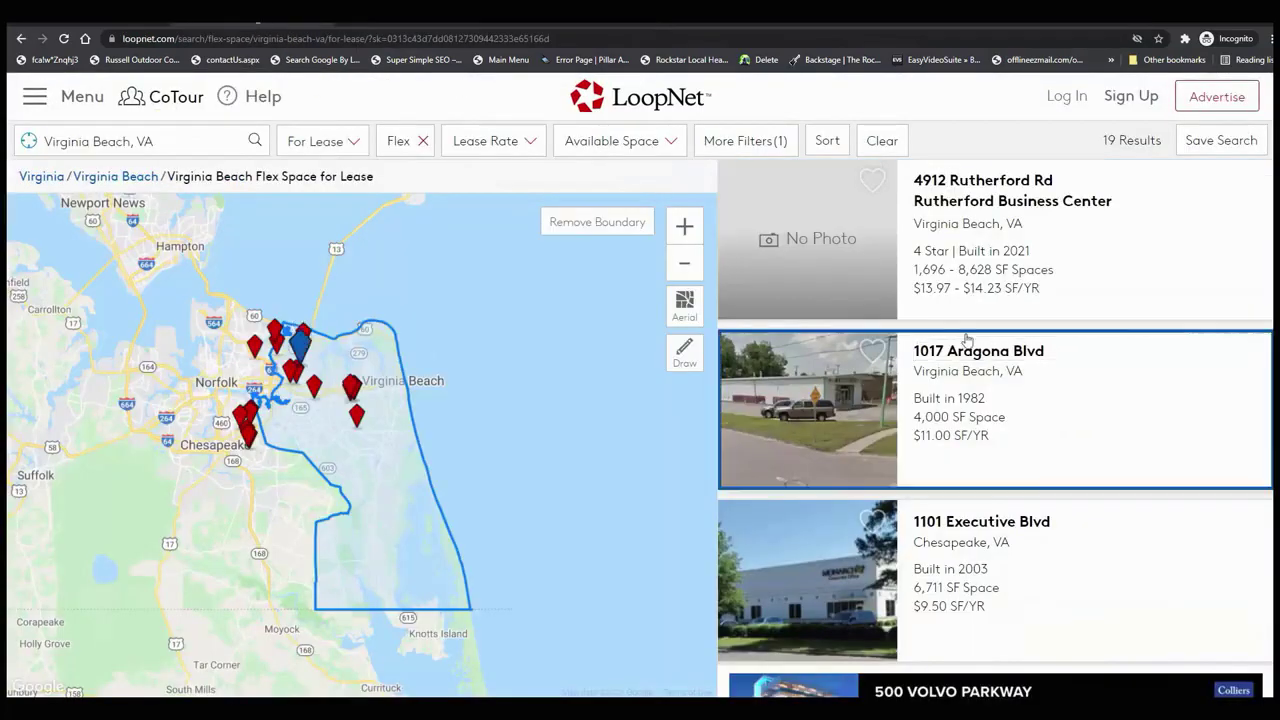
click(977, 203)
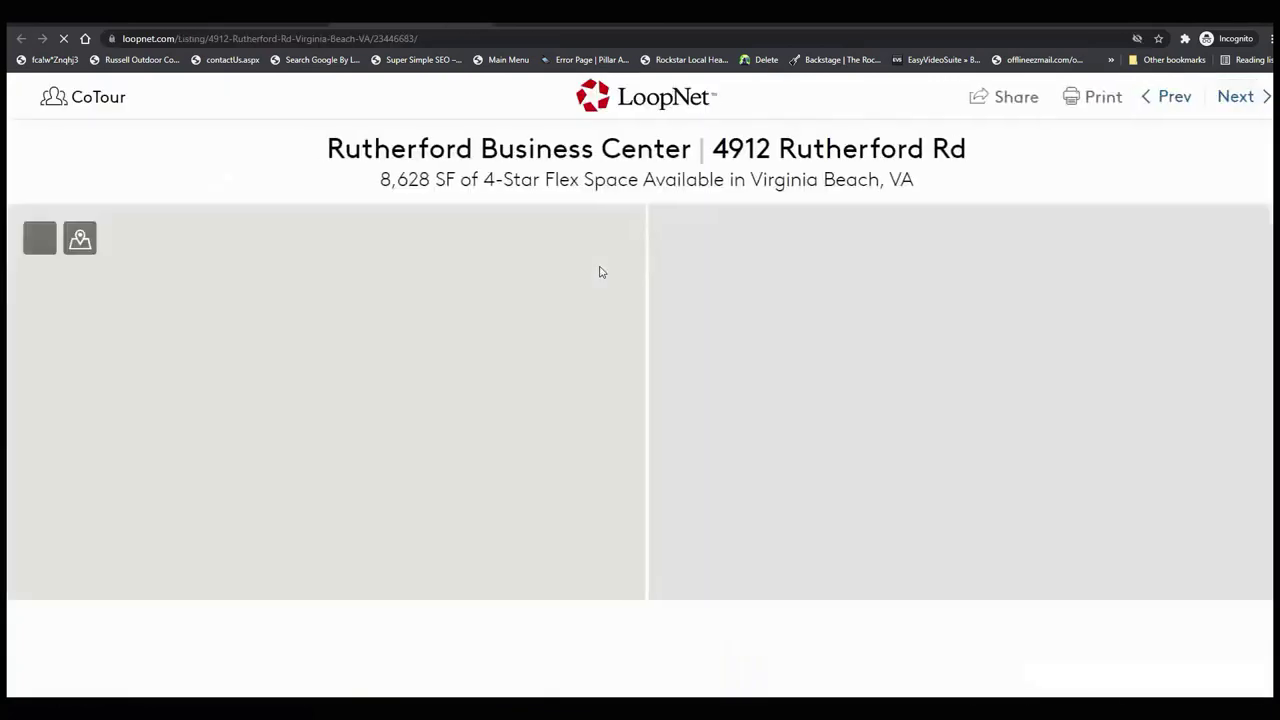
drag(972, 155, 708, 148)
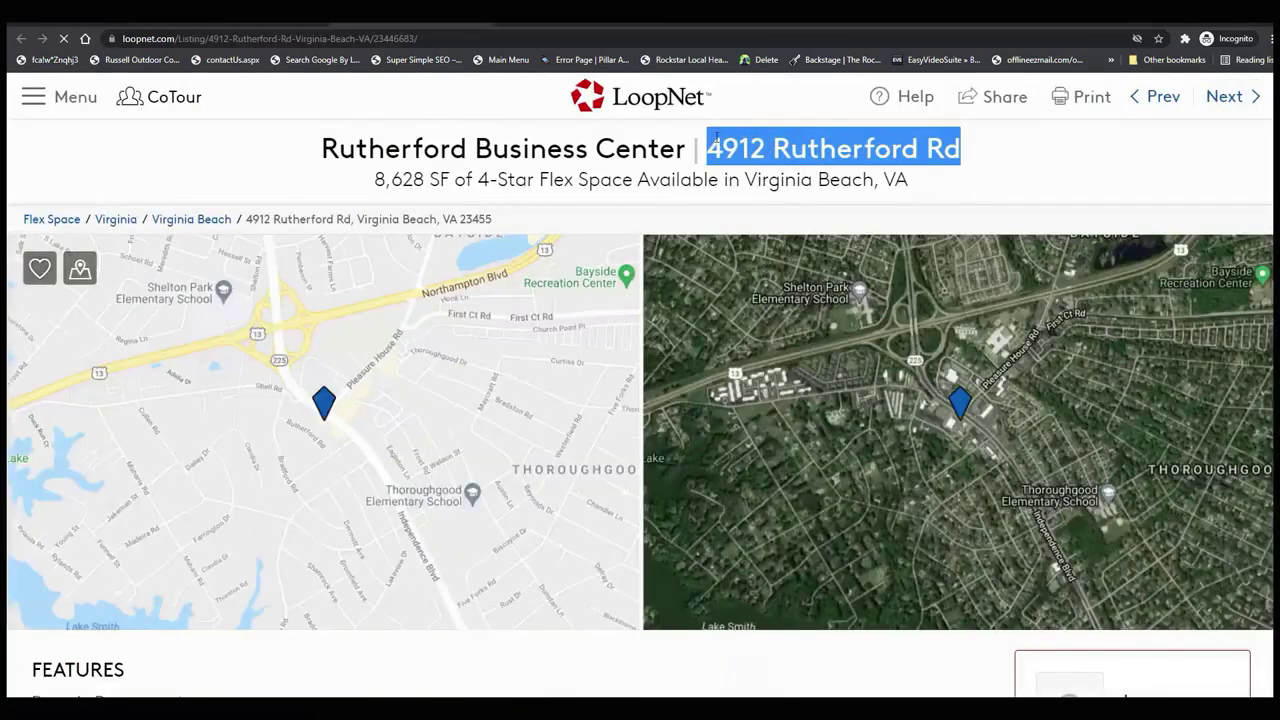
right_click(709, 131)
click(740, 146)
key(ctrl+l)
key(ctrl+v)
key(Return)
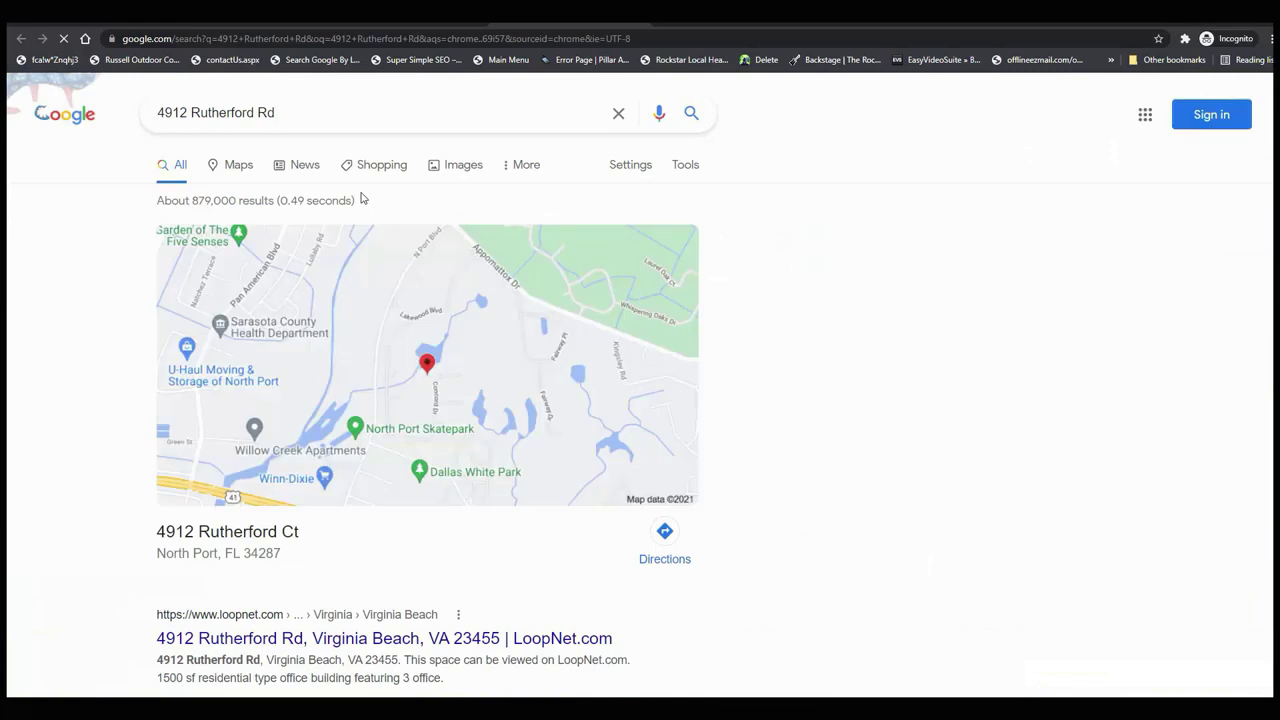
- Refine the Rutherford Business Center address search with Virginia Beach VA and check the map result
click(310, 116)
text(, Virgina)
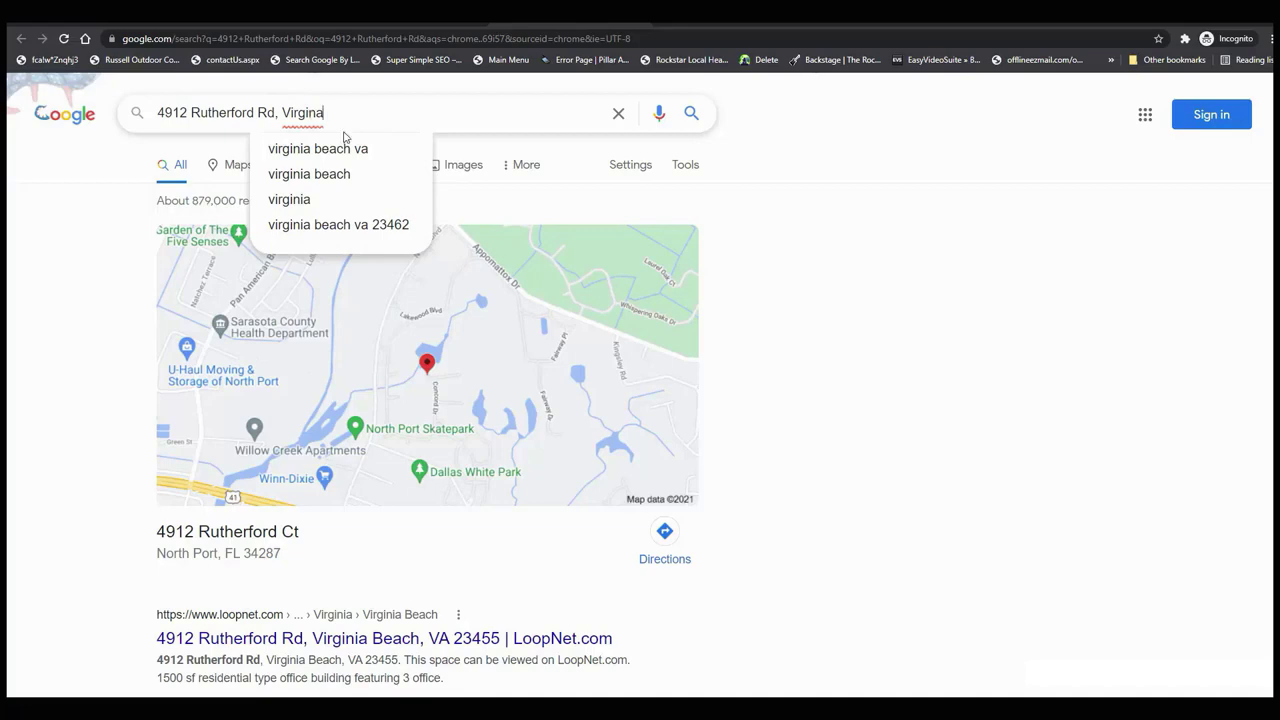
click(335, 149)
scroll(300, 252, down, 3)
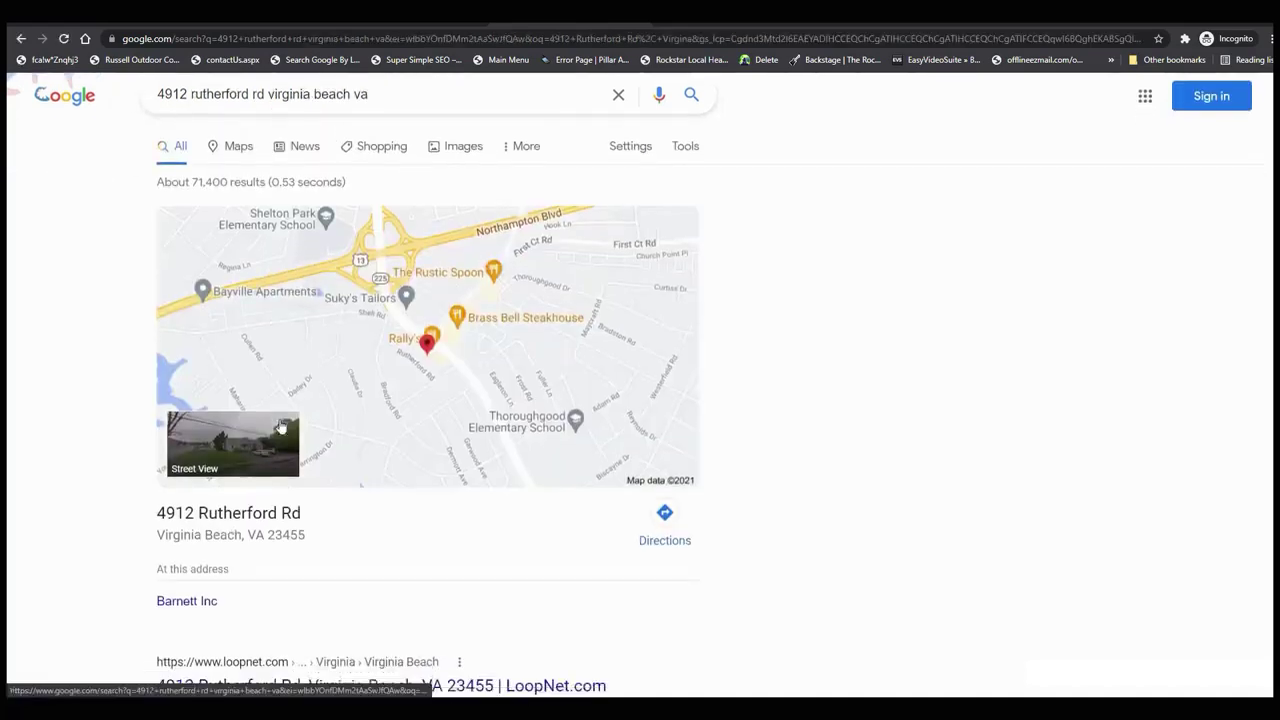
scroll(338, 334, up, 3)
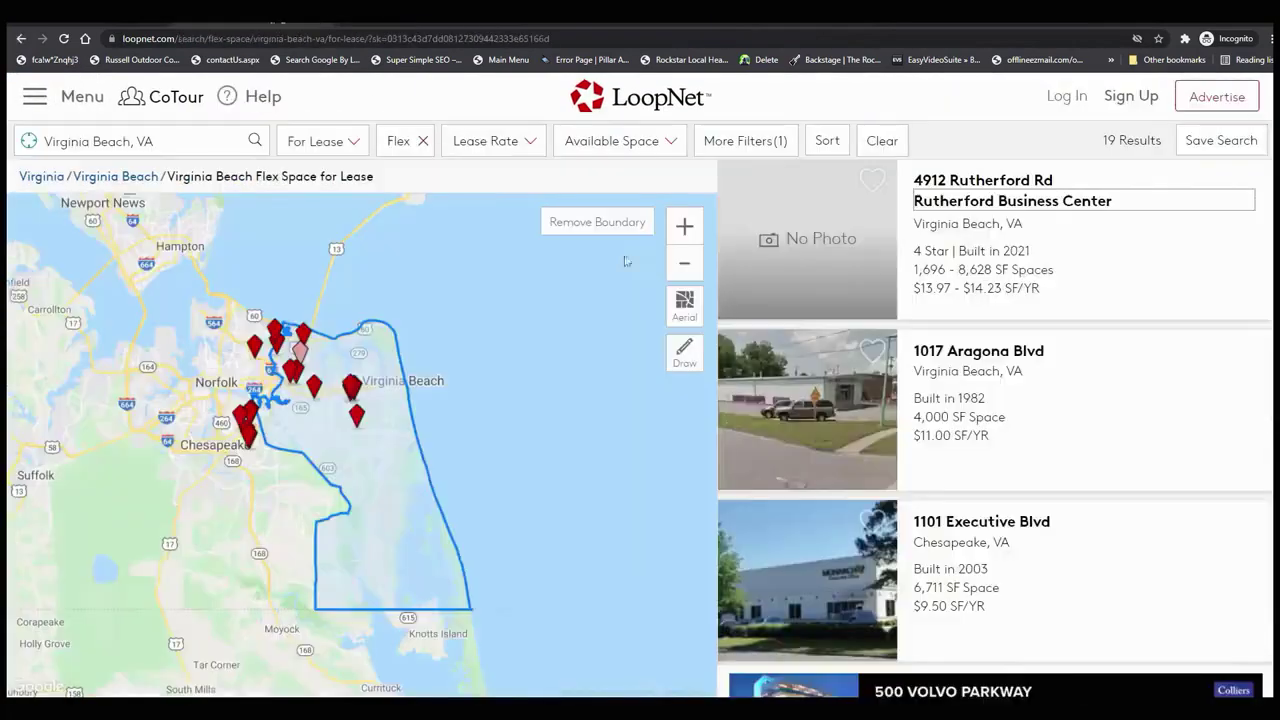
- Open the Lynhaven Business Centre listing from the flex results and look up its street address in Google Maps
scroll(997, 371, down, 5)
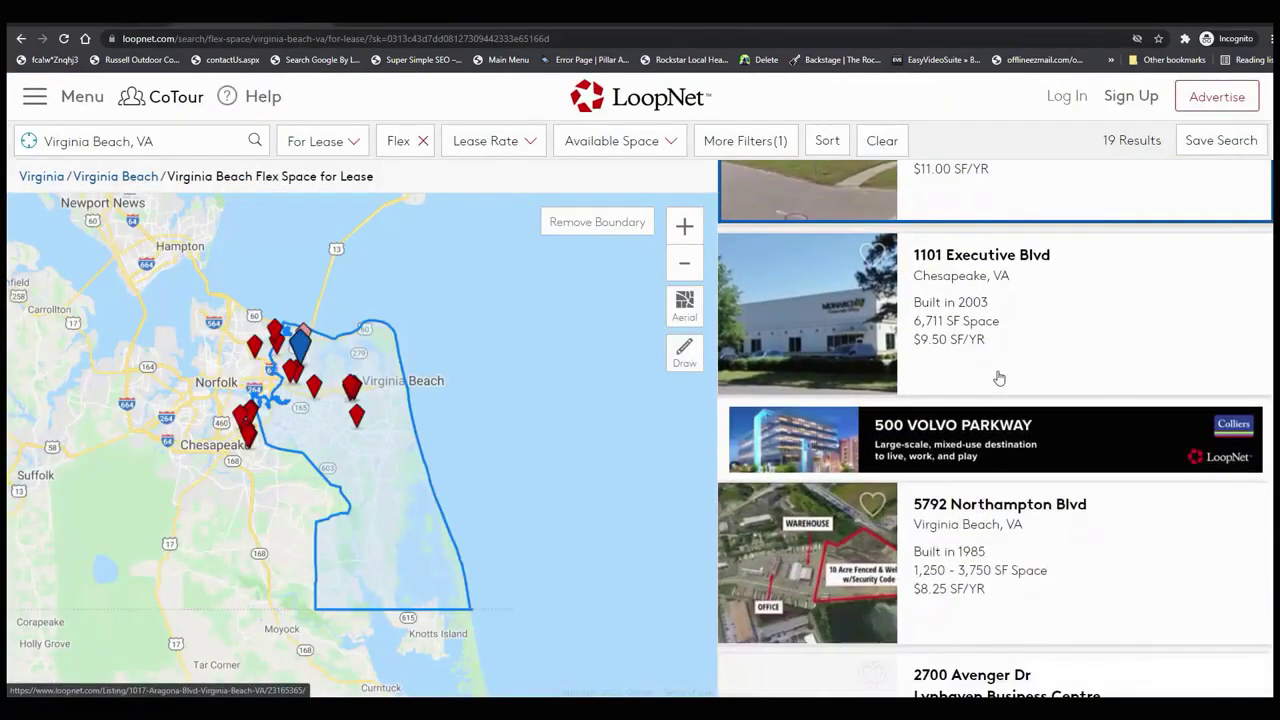
scroll(1000, 389, down, 3)
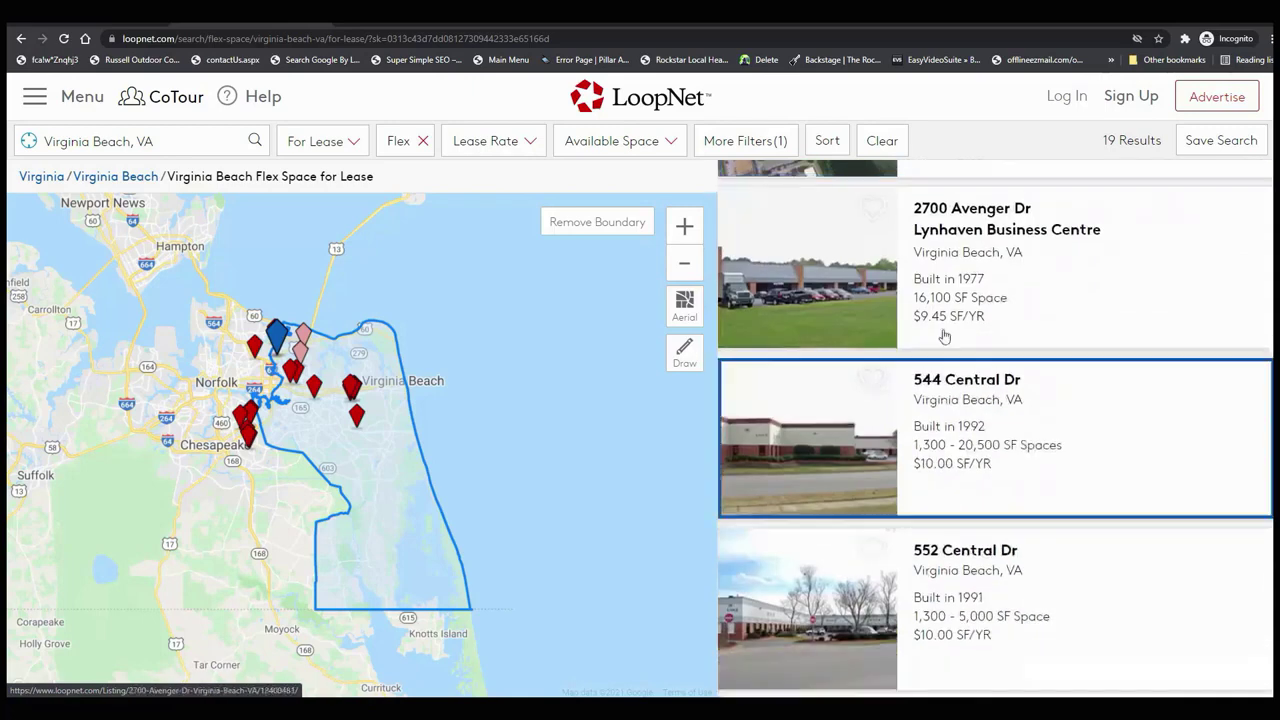
click(983, 230)
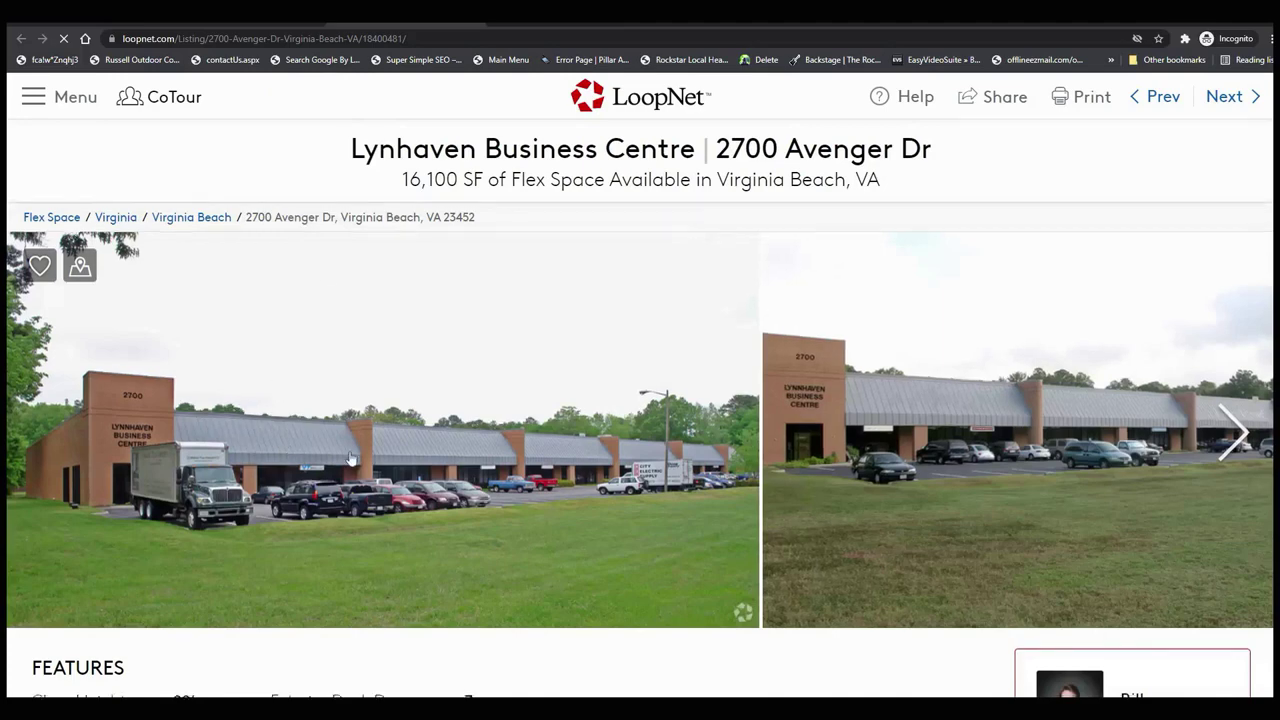
drag(935, 152, 716, 148)
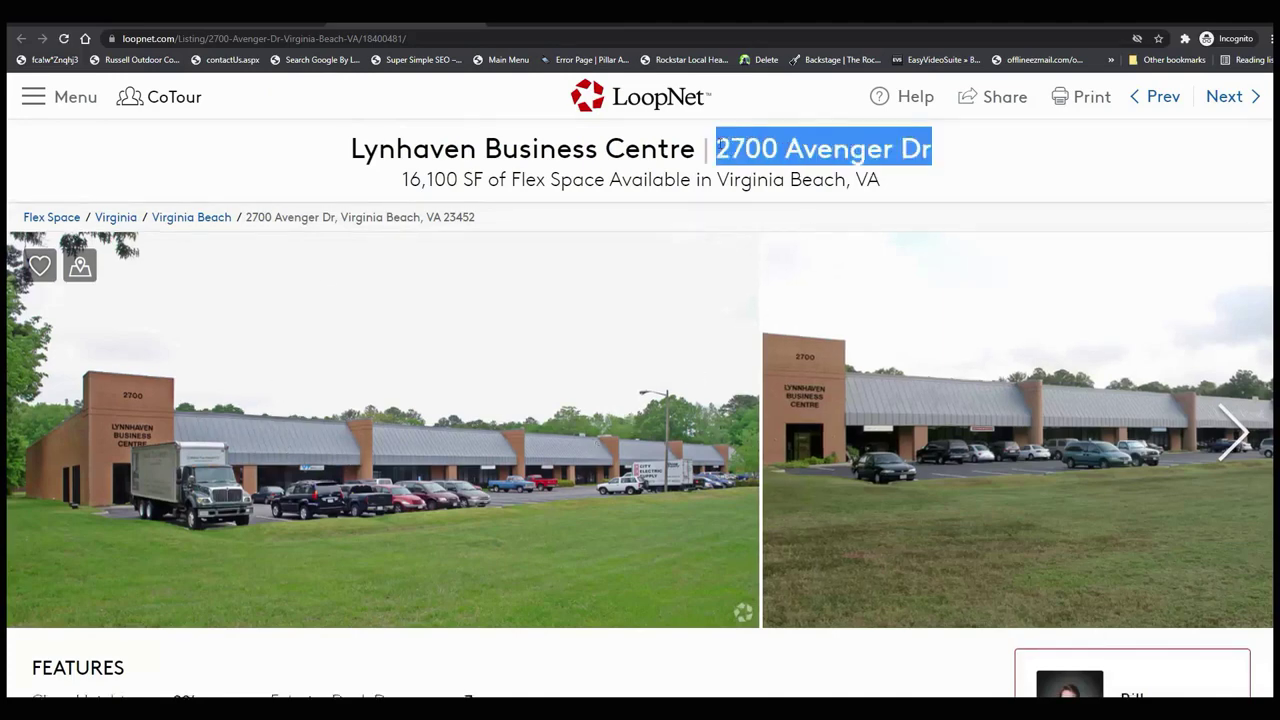
right_click(735, 150)
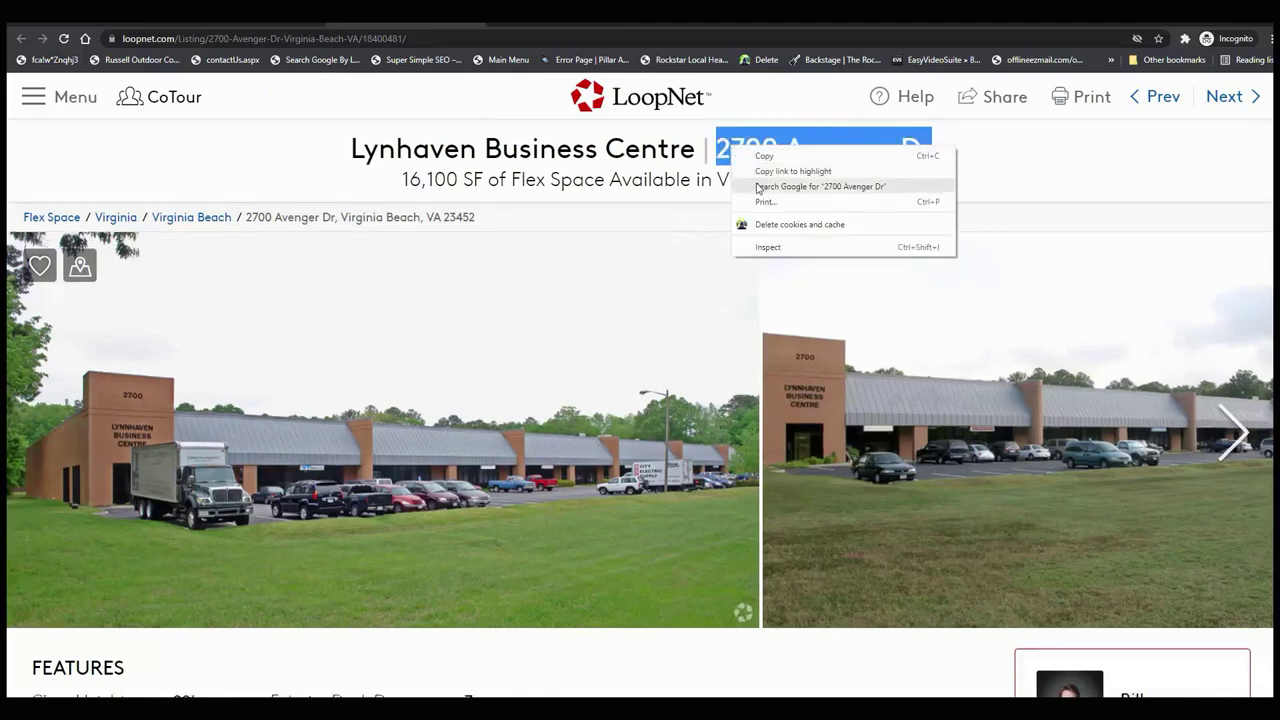
click(757, 188)
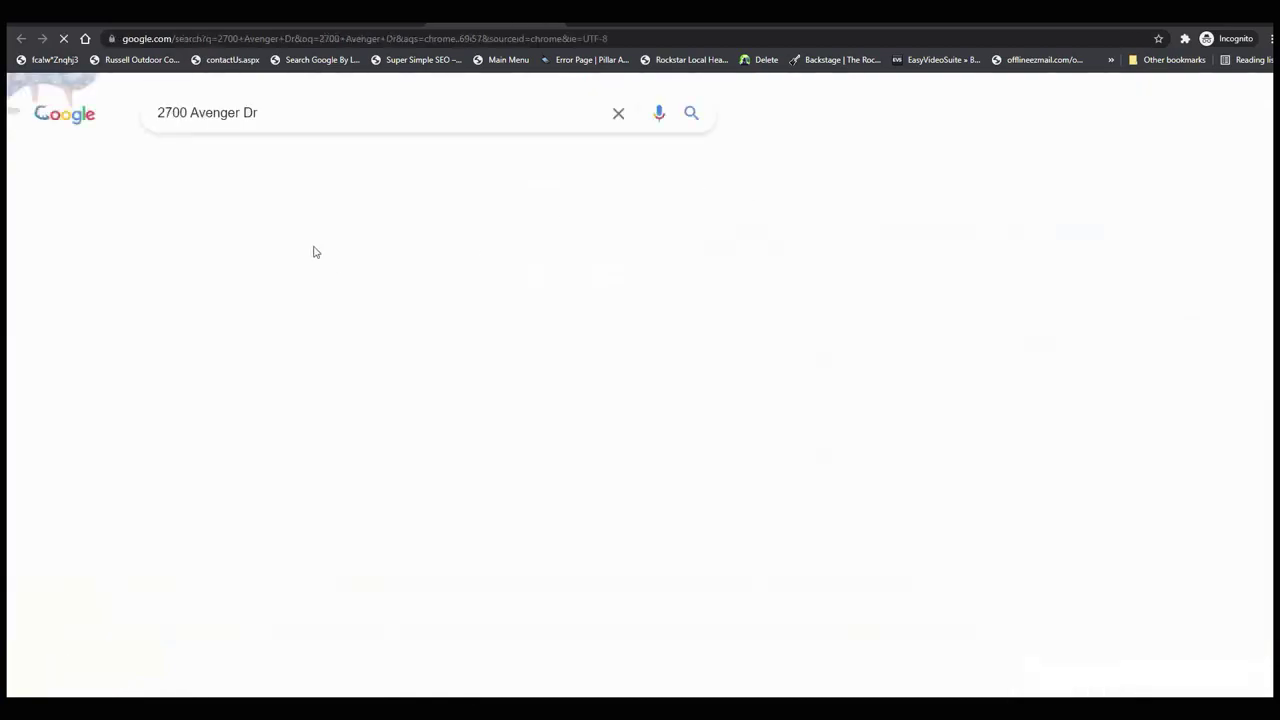
click(488, 401)
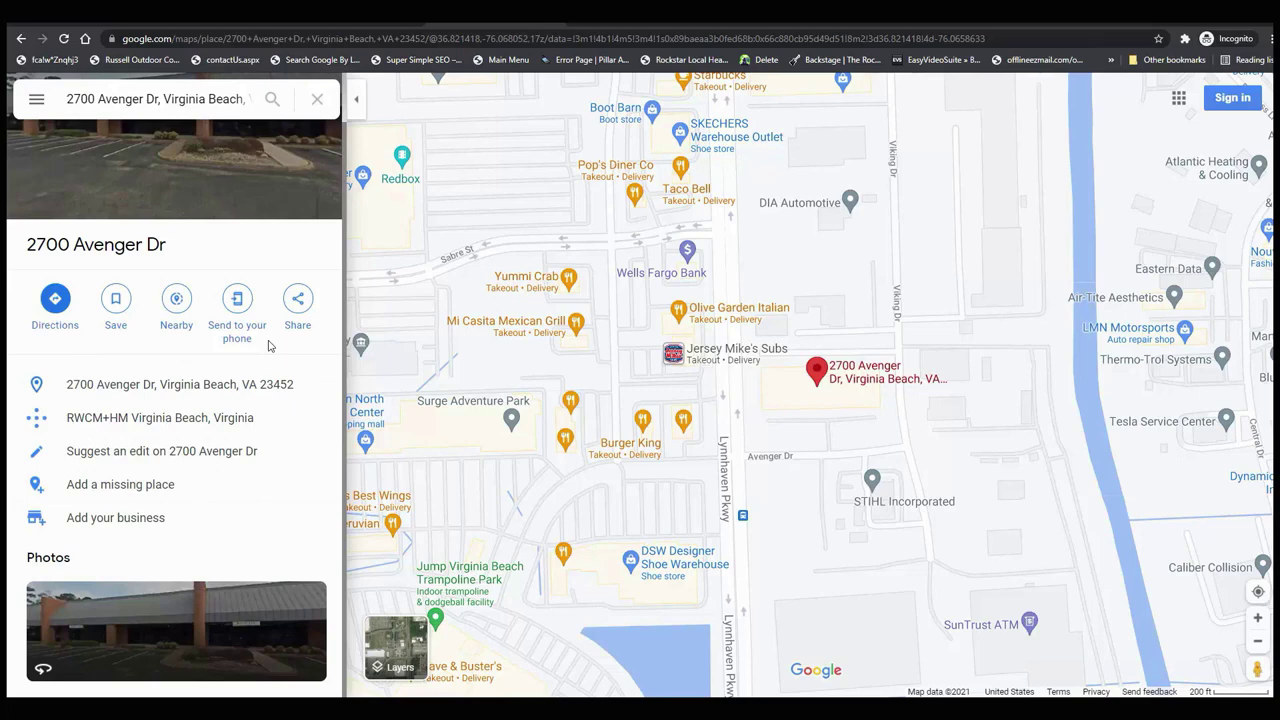
- Inspect the businesses at the Lynhaven Business Centre building on the map and copy its full address to the clipboard
scroll(835, 402, up, 2)
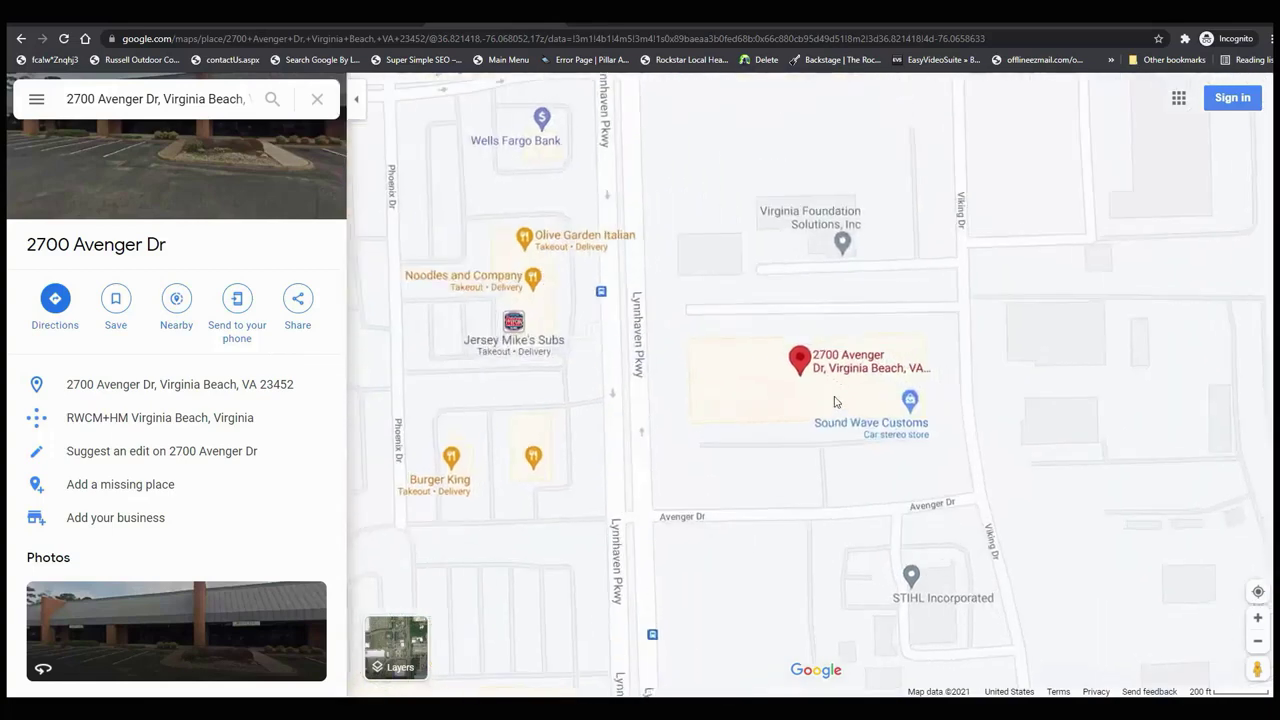
scroll(770, 412, up, 3)
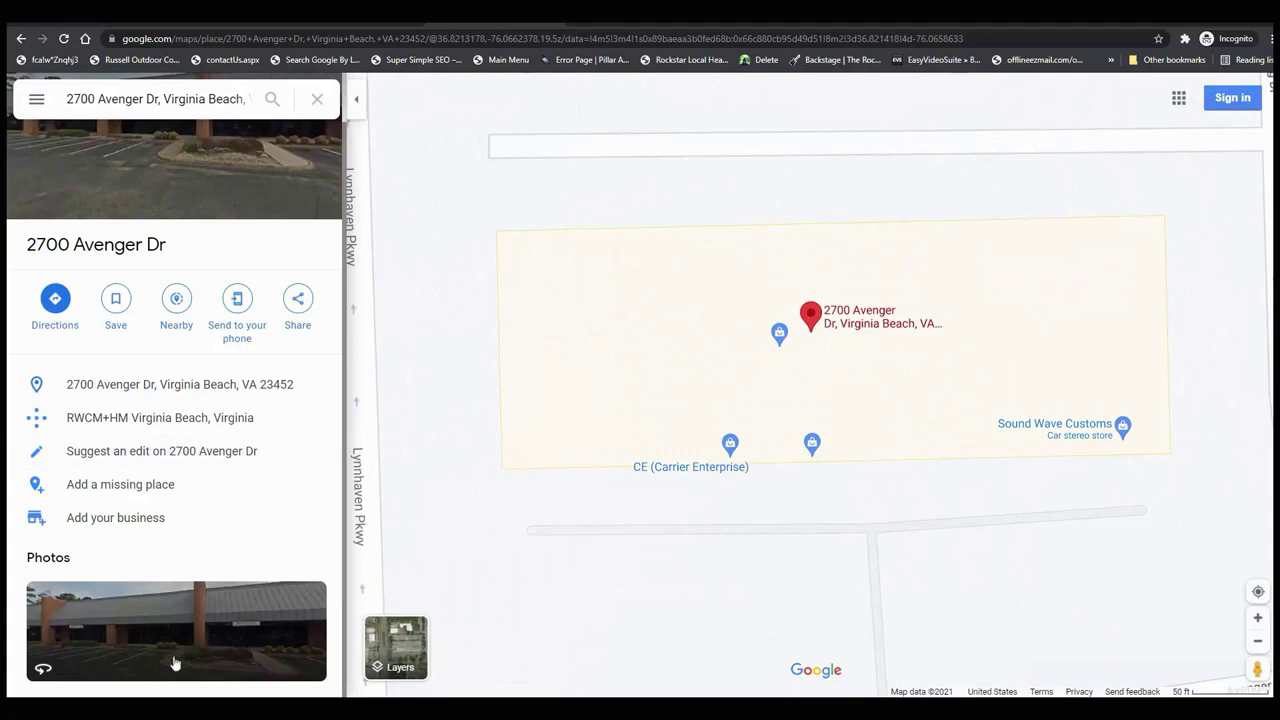
click(319, 385)
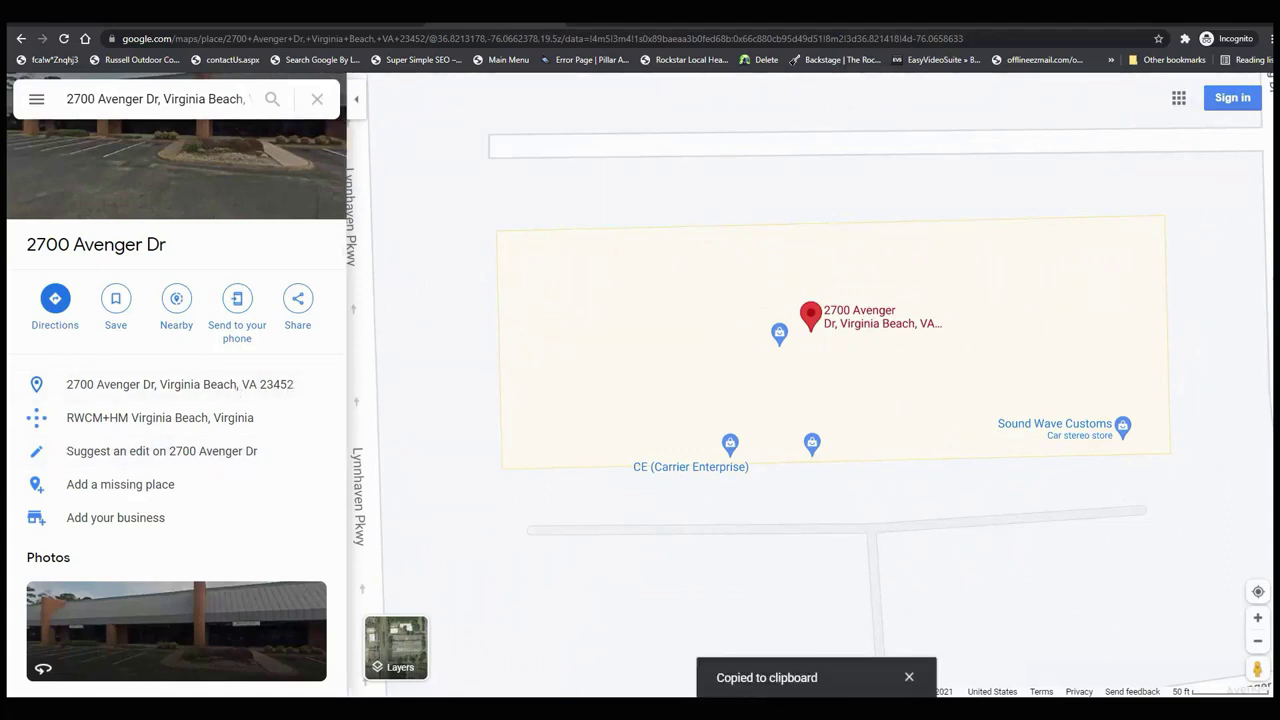
- Switch to the untitled Notepad note and add the business name AWL Group on a new line
mouse_move(629, 712)
click(750, 640)
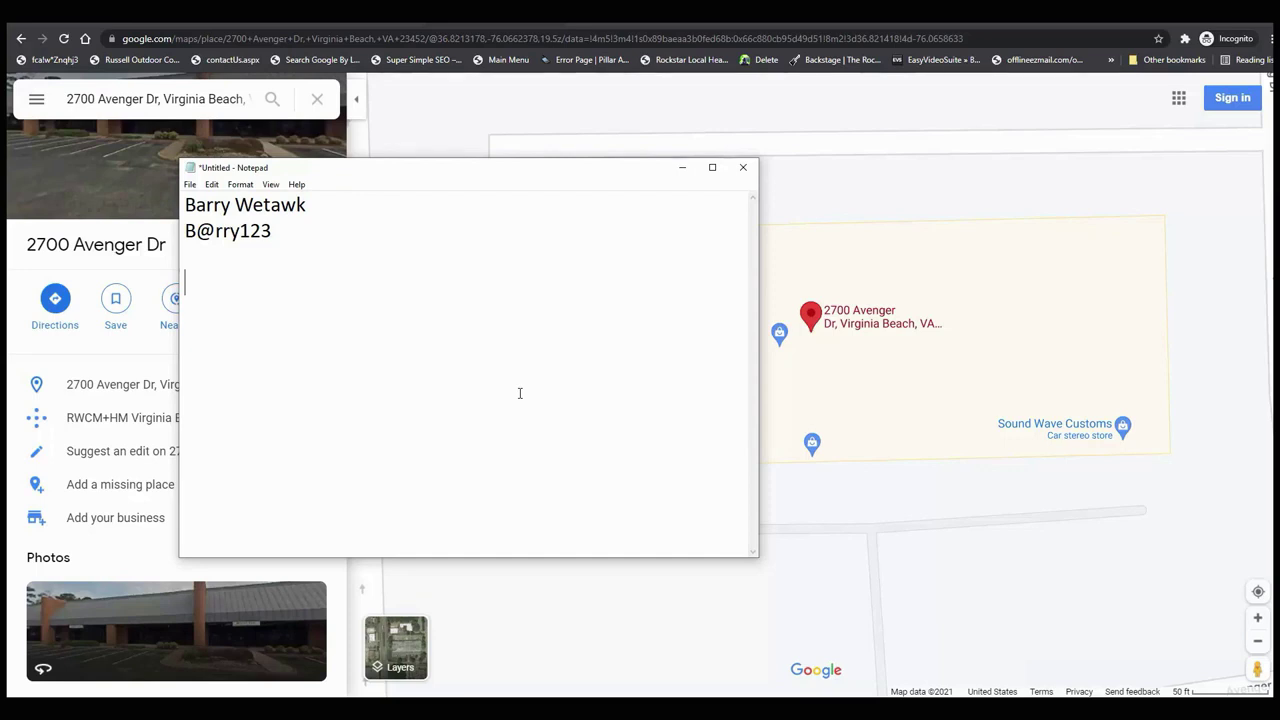
text(AWL)
text( Dum)
key(BackSpace)
key(BackSpace)
key(BackSpace)
key(BackSpace)
text(Group)
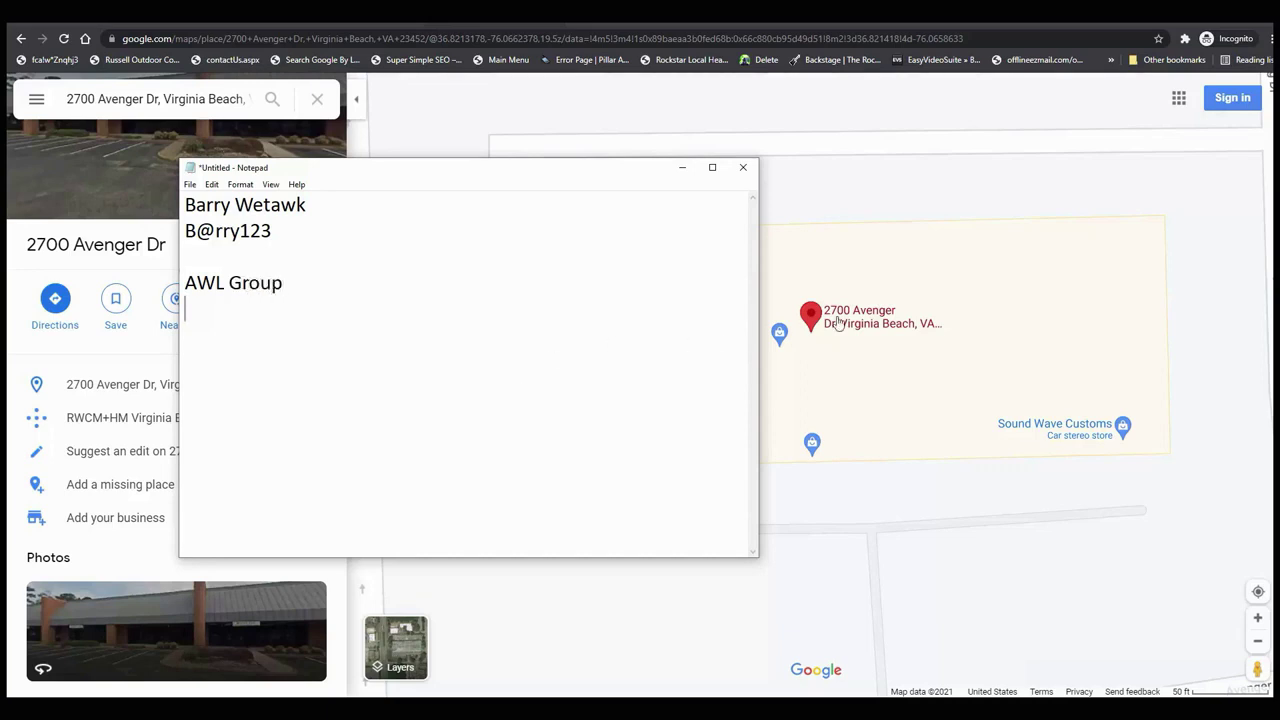
- Copy the building's full address from Google Maps into the note below the business name and insert unit #215 after the street
click(683, 170)
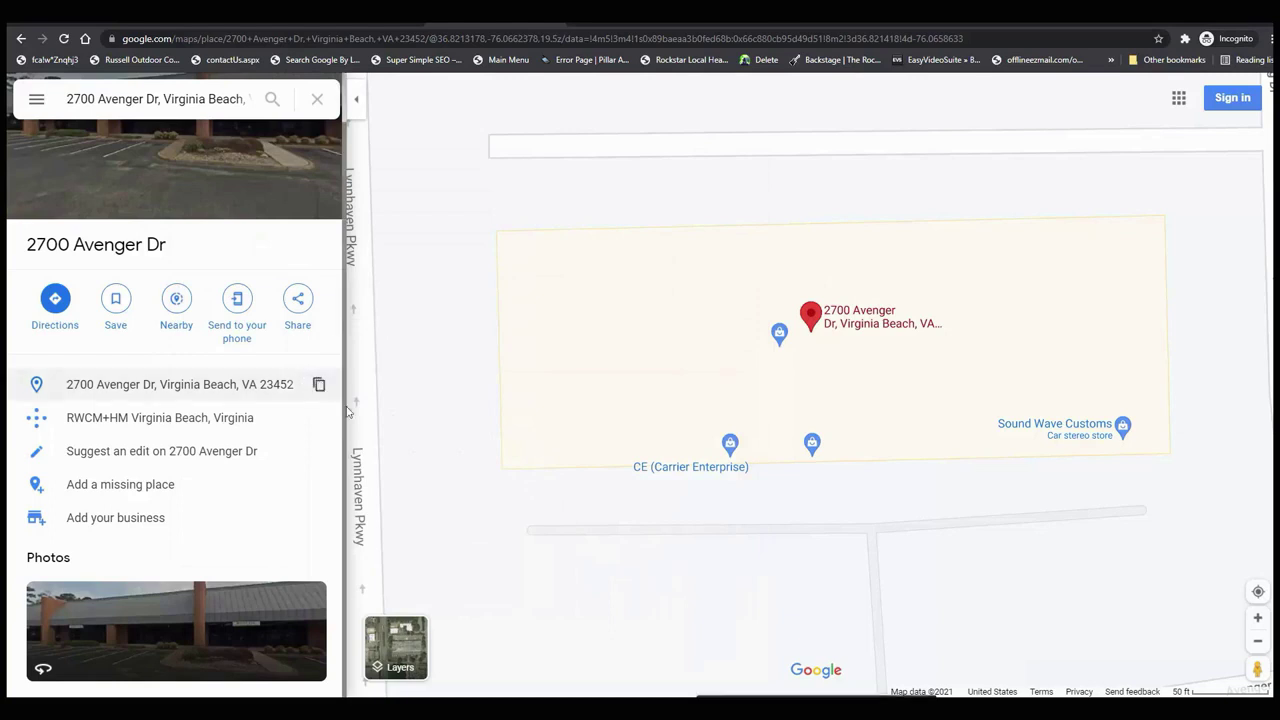
click(318, 384)
mouse_move(722, 712)
mouse_move(620, 712)
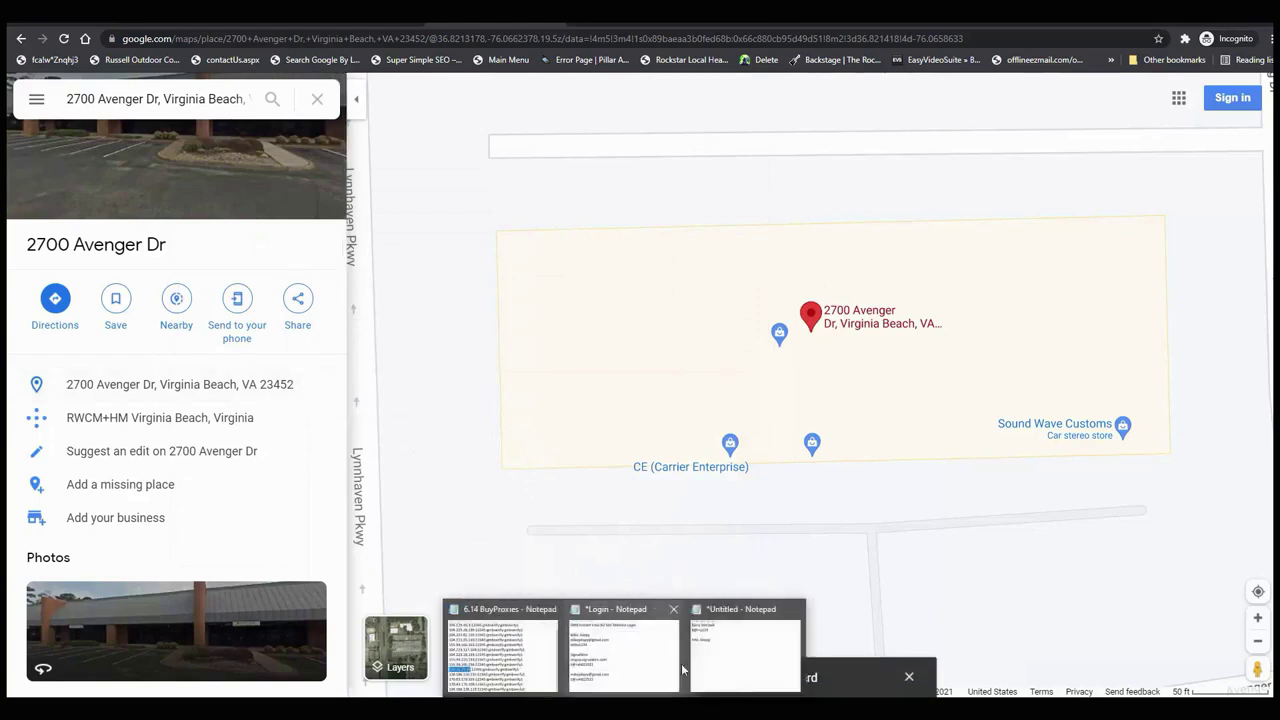
click(748, 640)
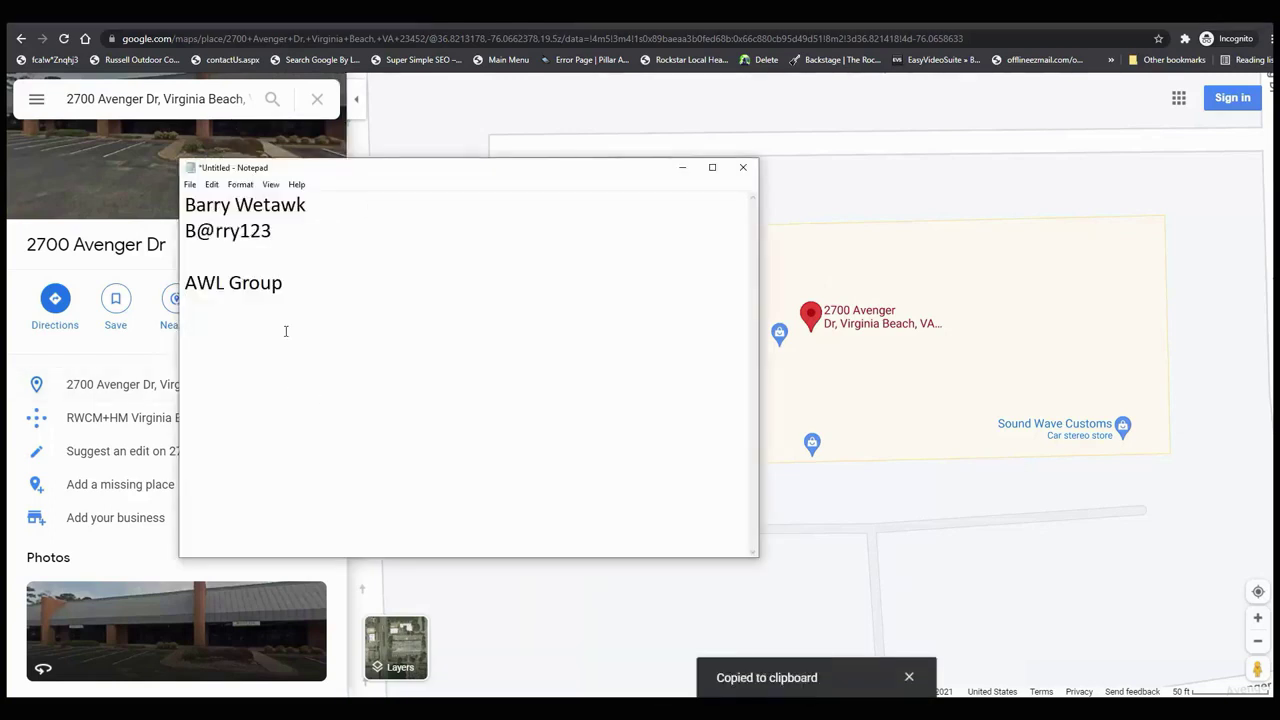
key(ctrl+v)
click(328, 314)
text(#)
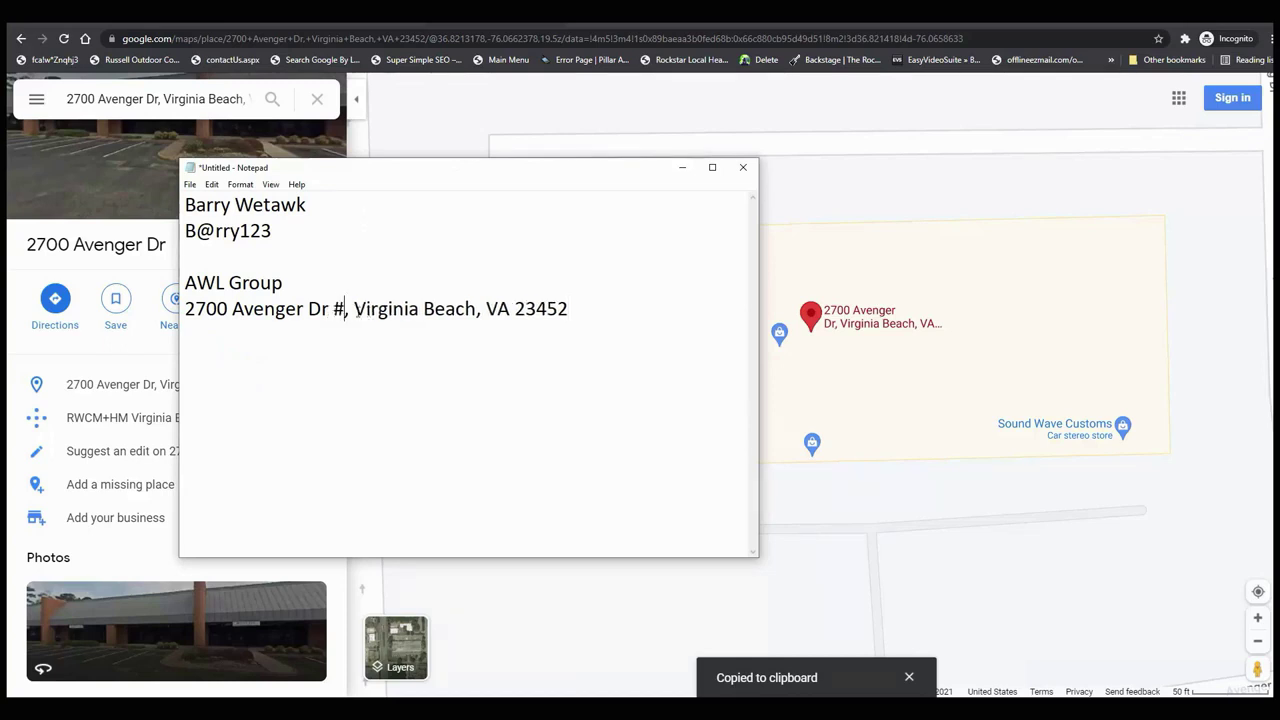
text(215)
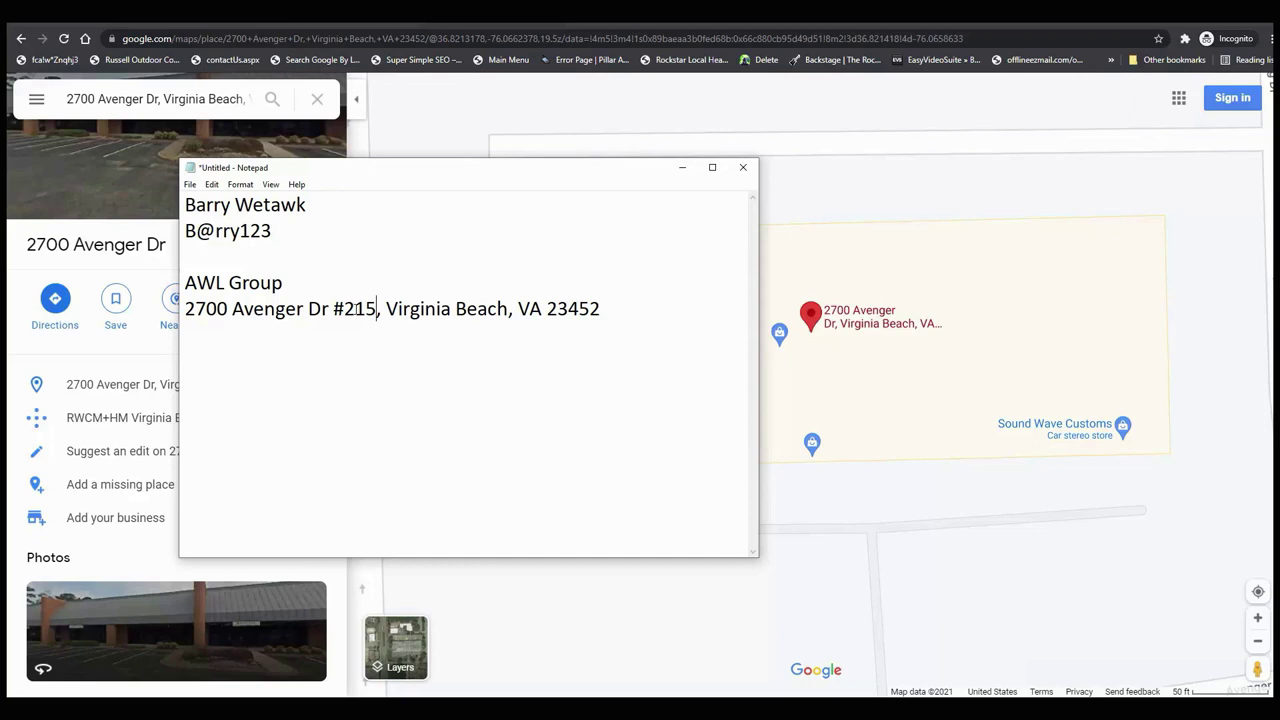
- Add the business category "Recycling drop-off location" on a new line below the address in the note
click(620, 314)
text(Recycling drop-off)
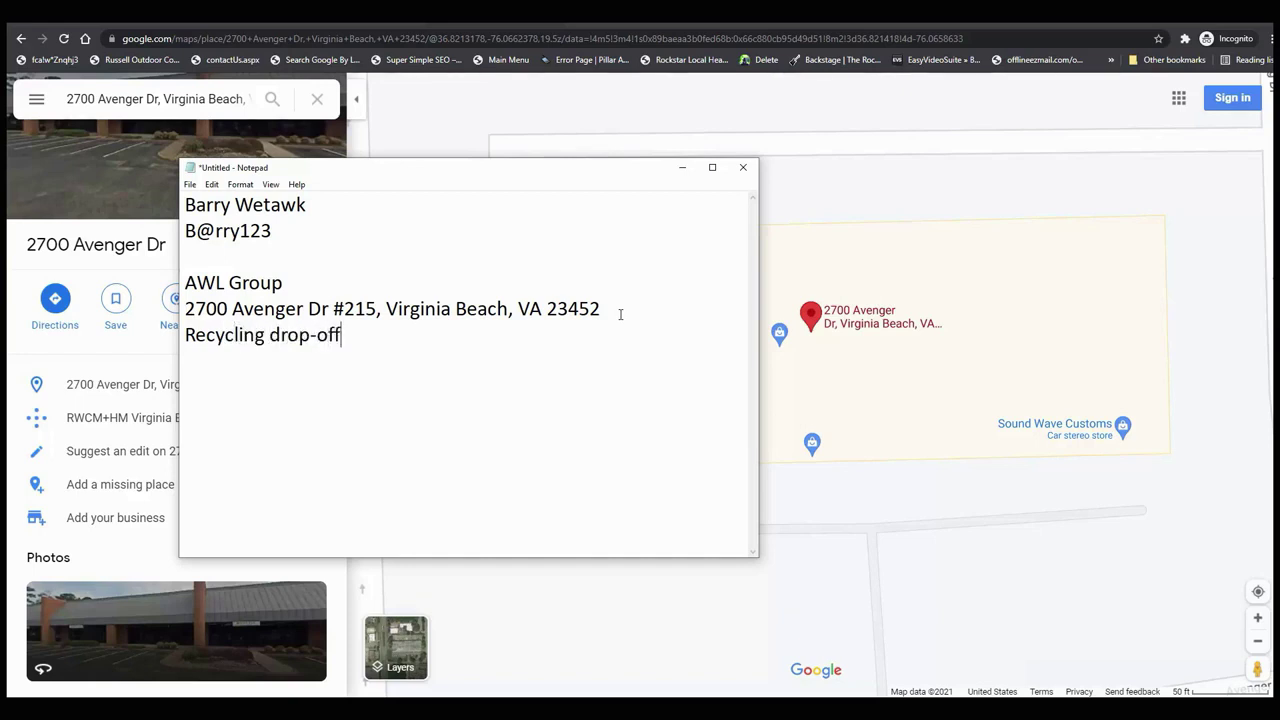
text( location)
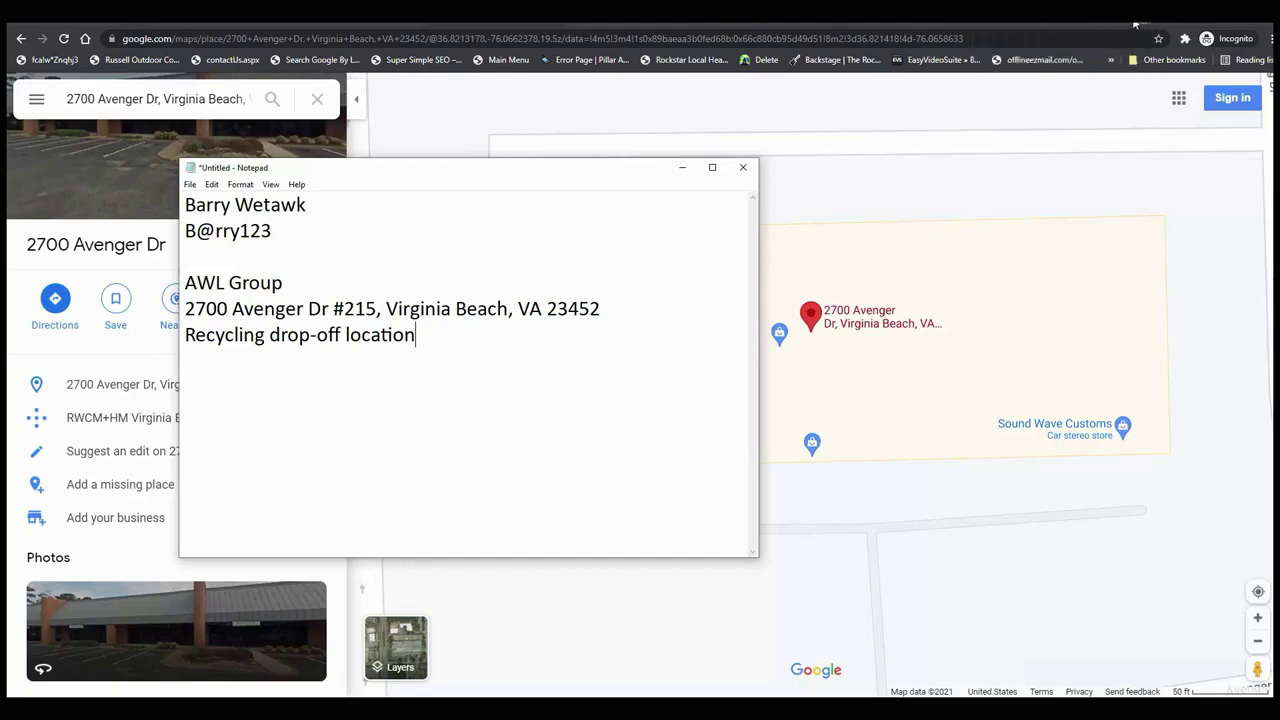
- Switch to the browser, go to pleper.com and open its Google My Business categories tool
click(436, 710)
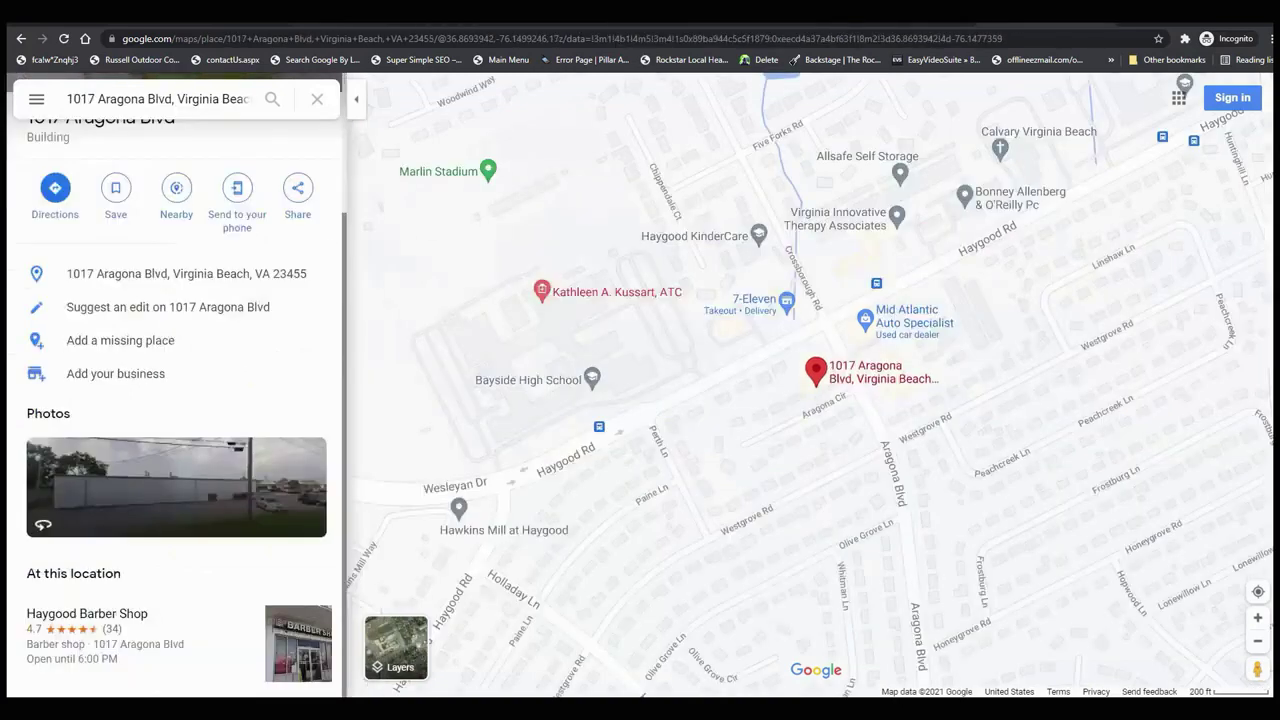
key(ctrl+l)
text(plepe)
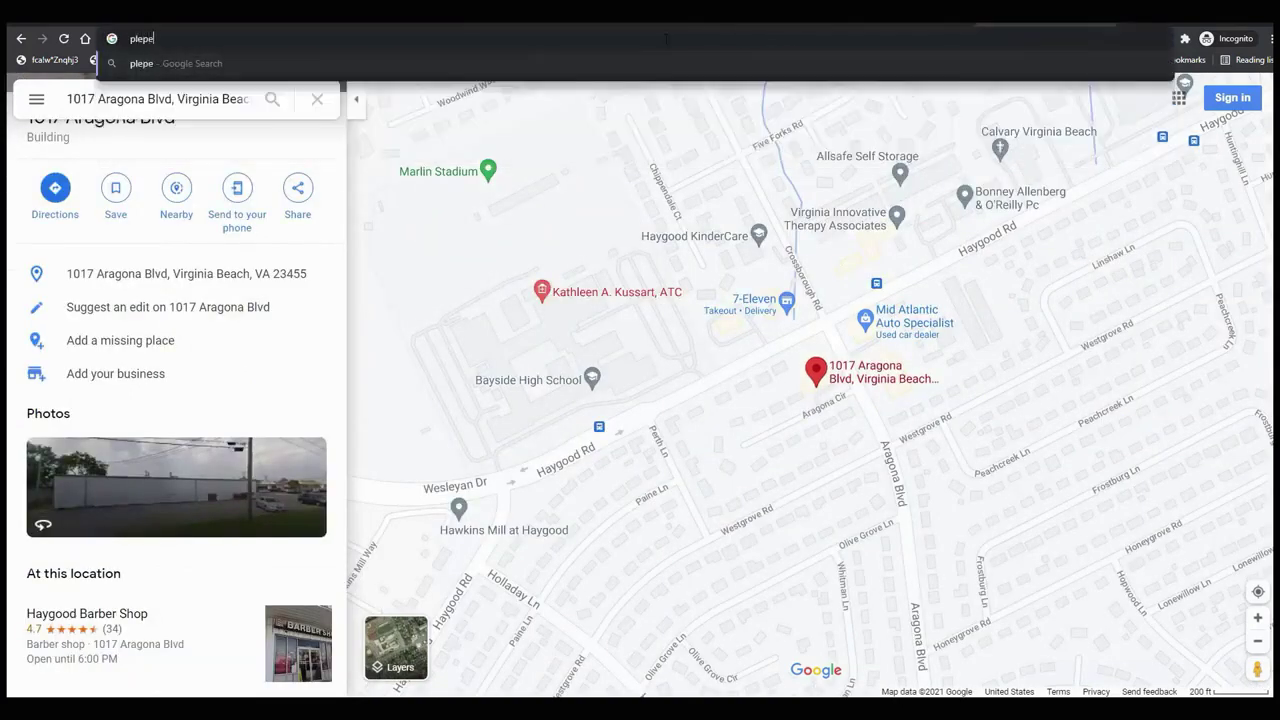
text(r.v)
text(om)
key(Return)
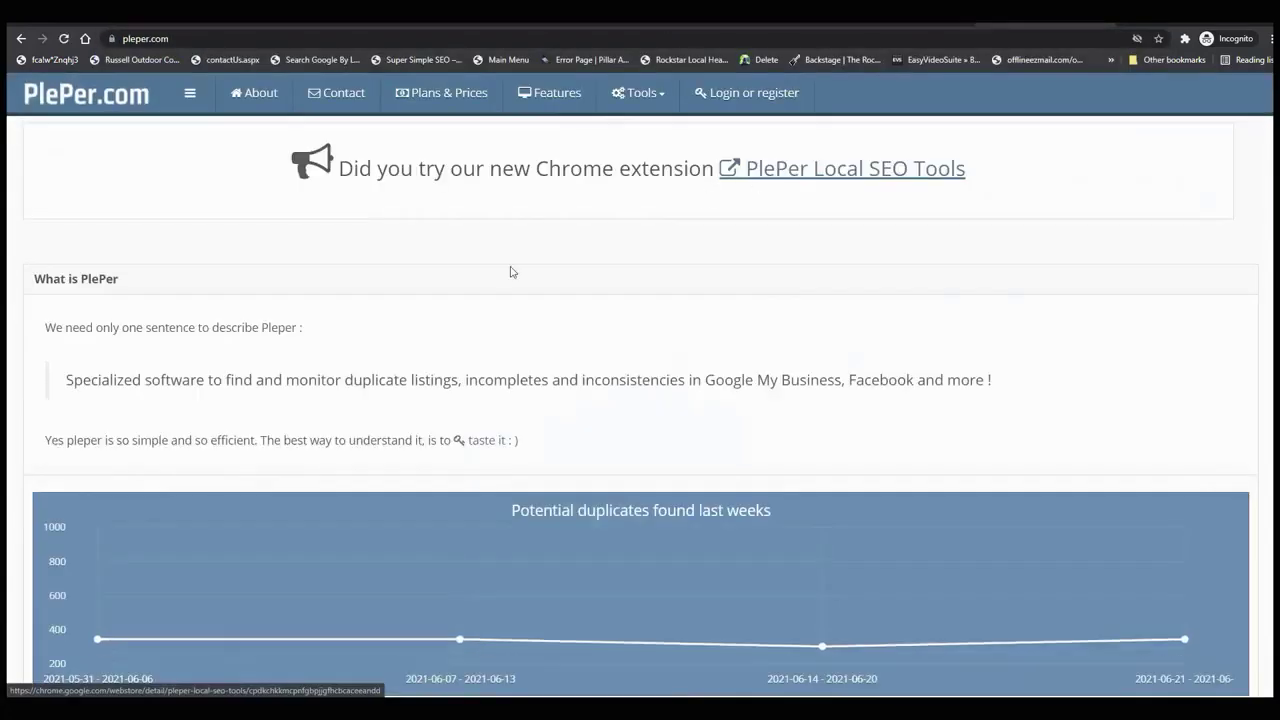
click(186, 95)
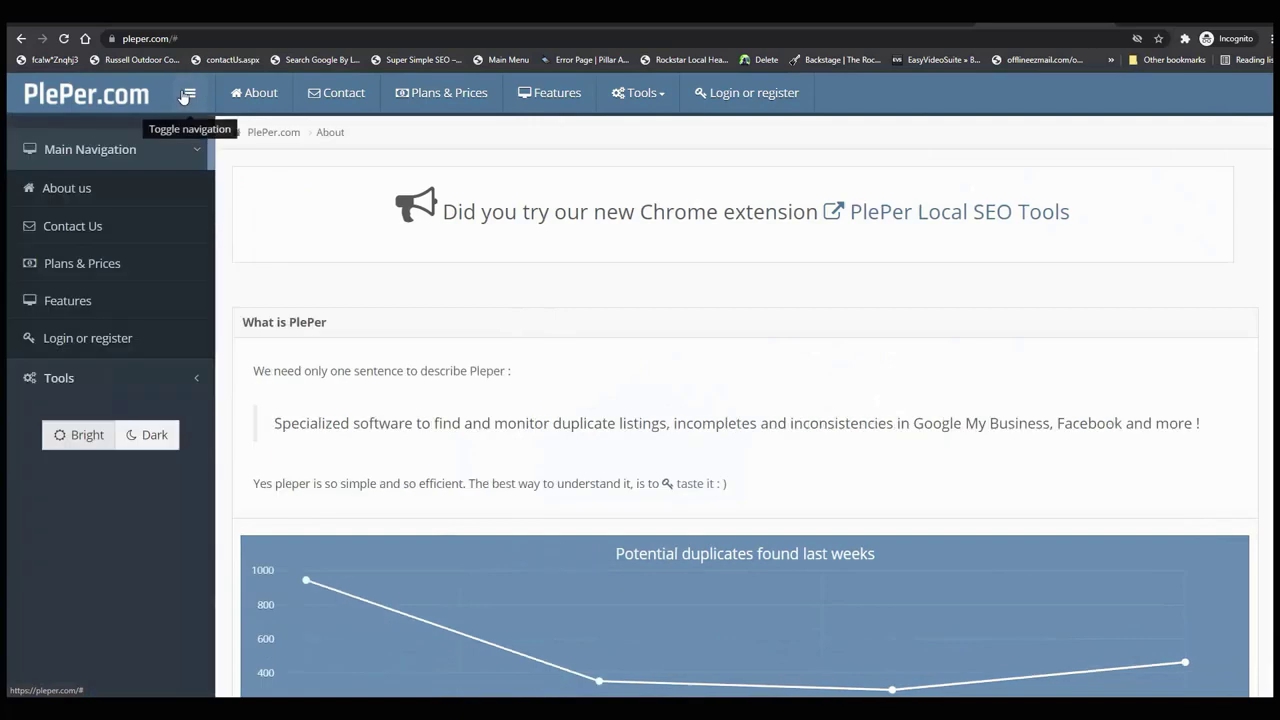
click(74, 373)
click(127, 428)
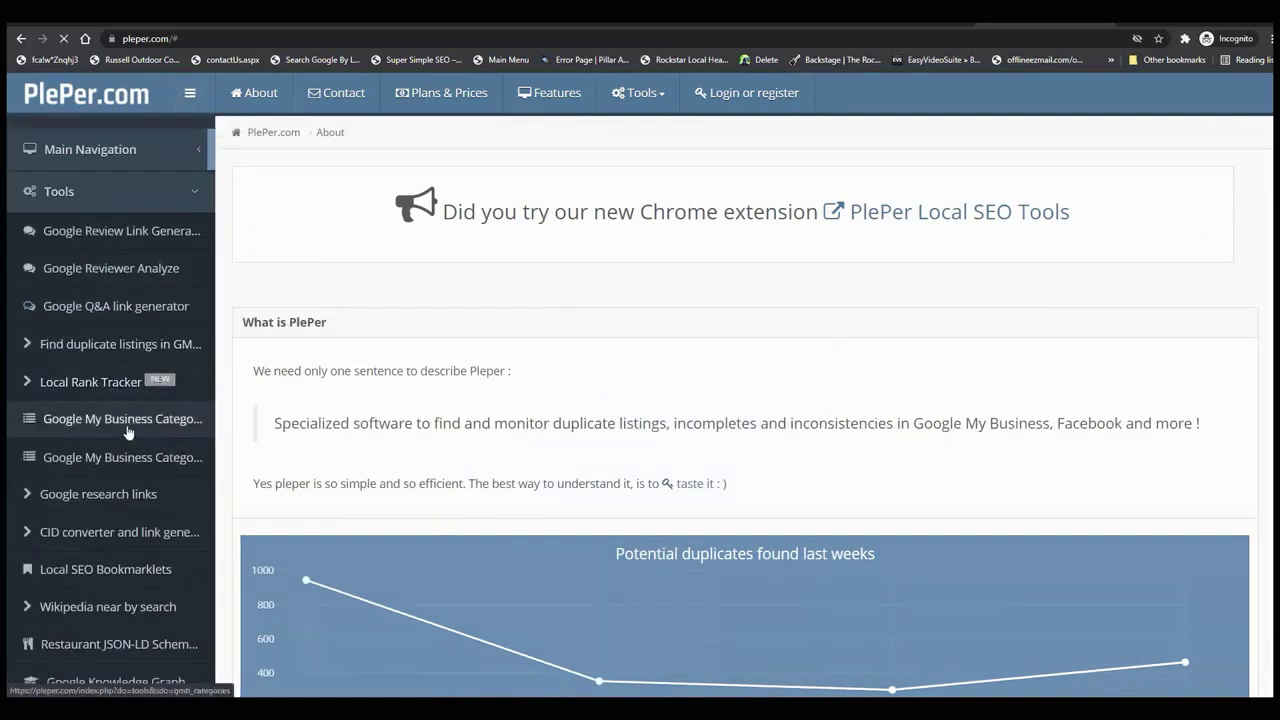
- Filter the category table by "Garbage" and examine the related categories of Garbage collection service
scroll(985, 395, down, 5)
scroll(985, 395, down, 8)
scroll(980, 398, up, 2)
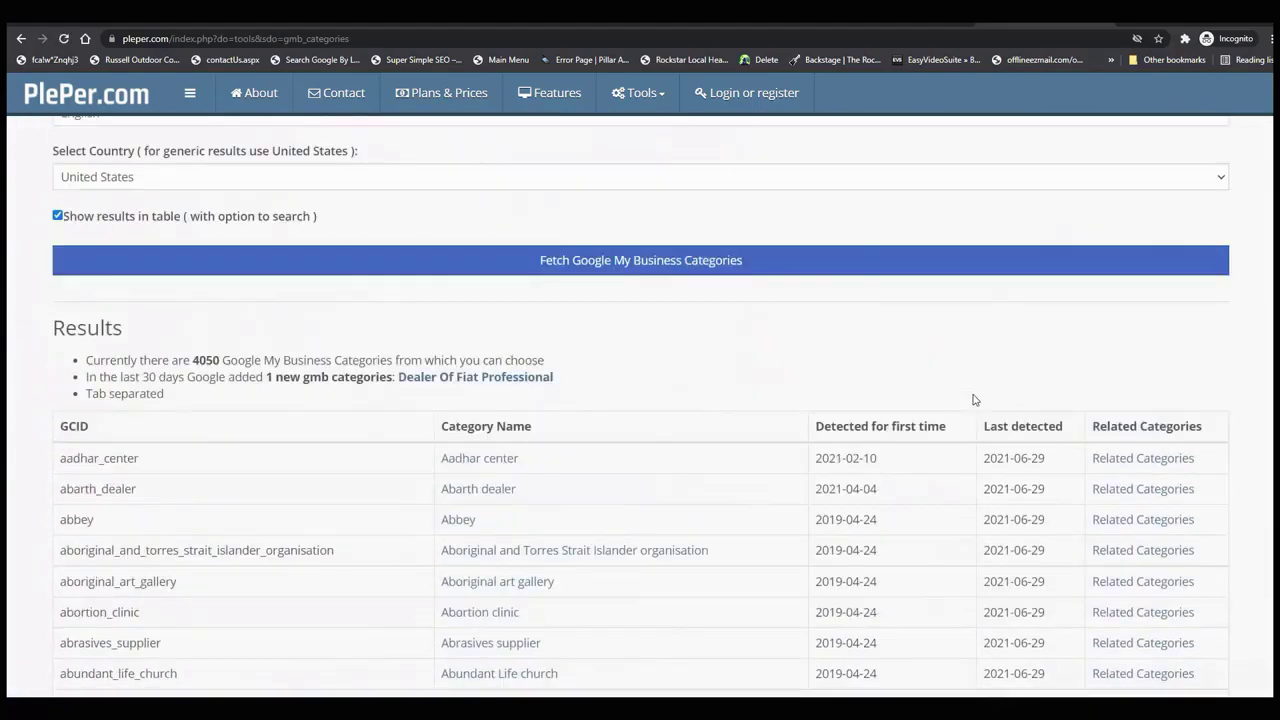
click(716, 469)
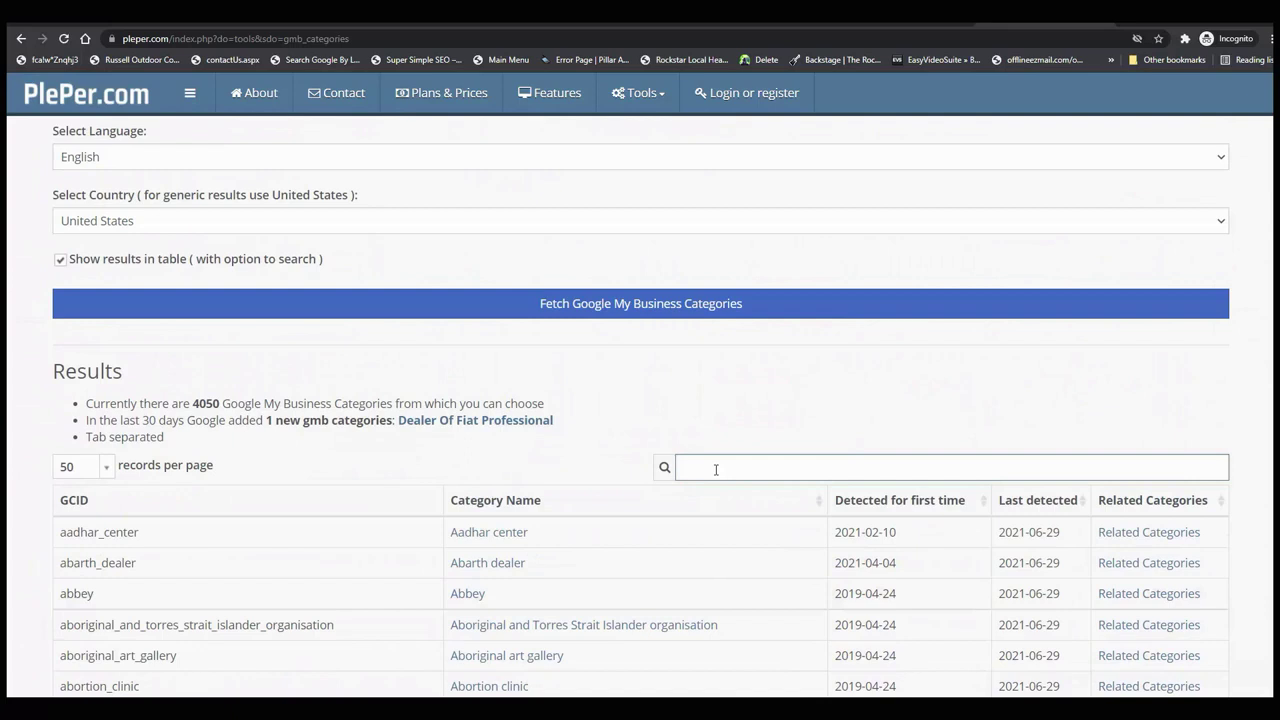
text(Garbage)
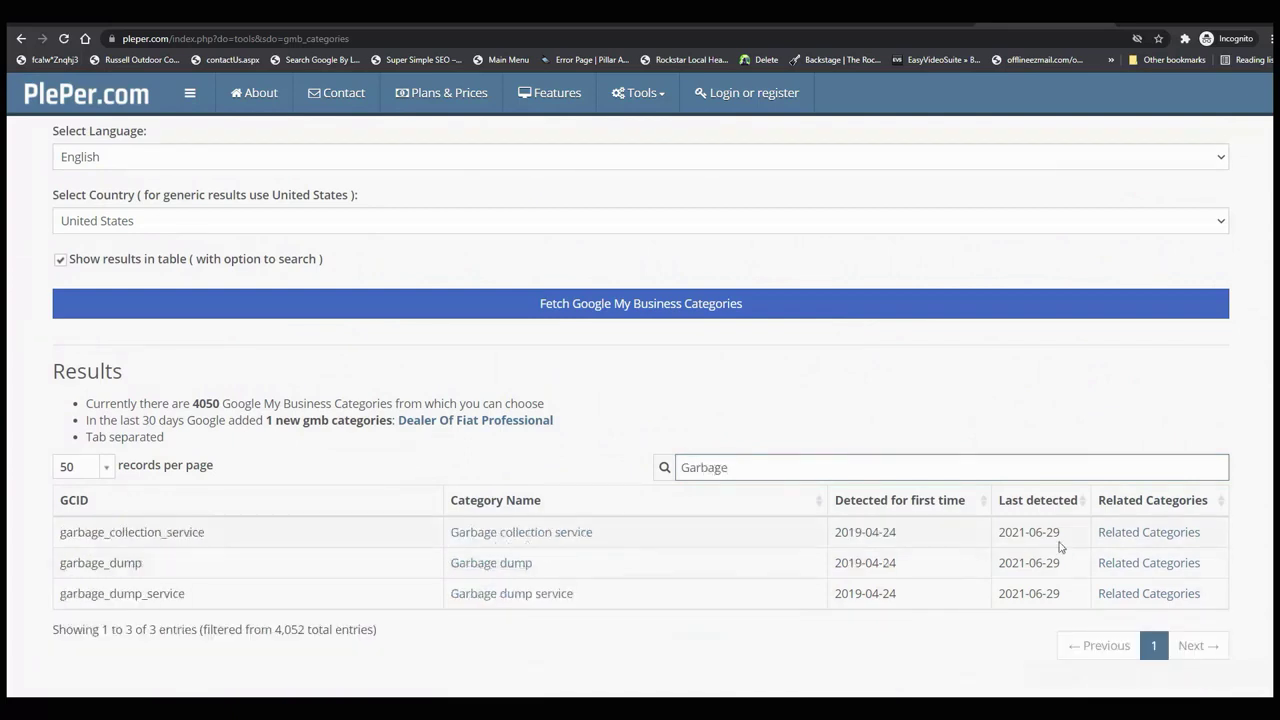
click(1110, 538)
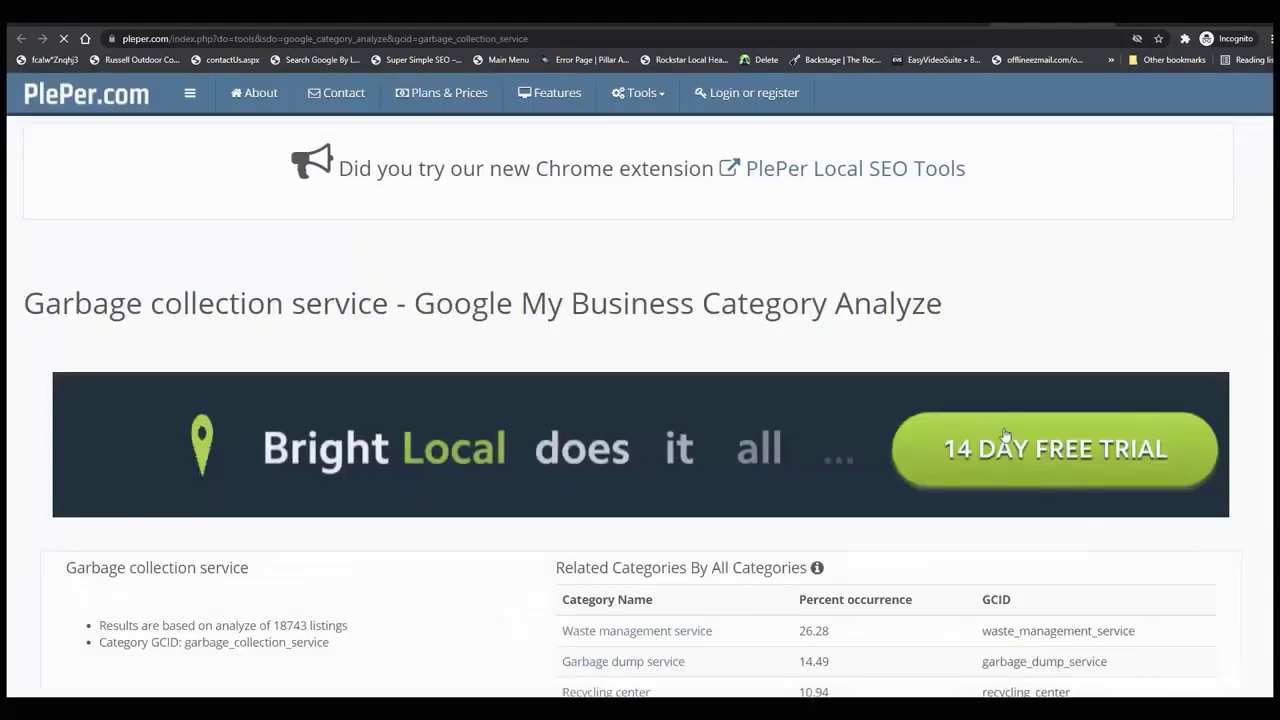
scroll(952, 404, down, 2)
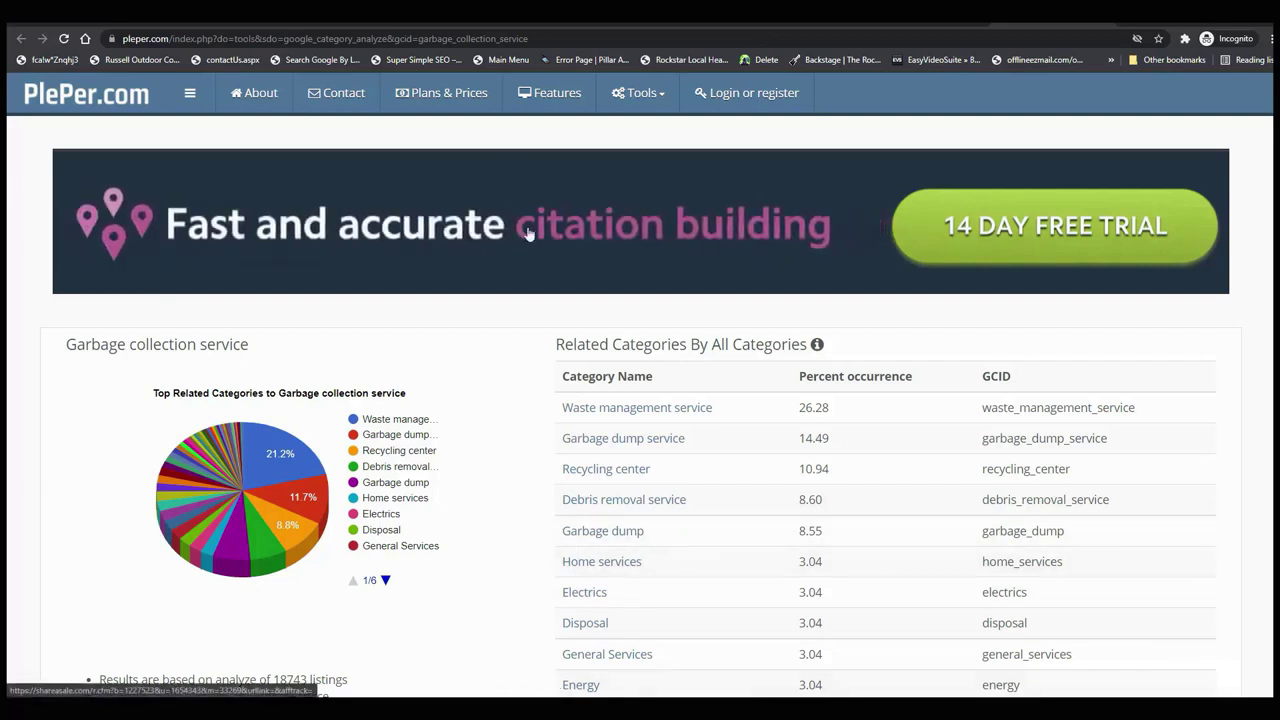
- Copy the phone number from the Twilio number's Friendly Name field into the note on a new line below the category
mouse_move(716, 690)
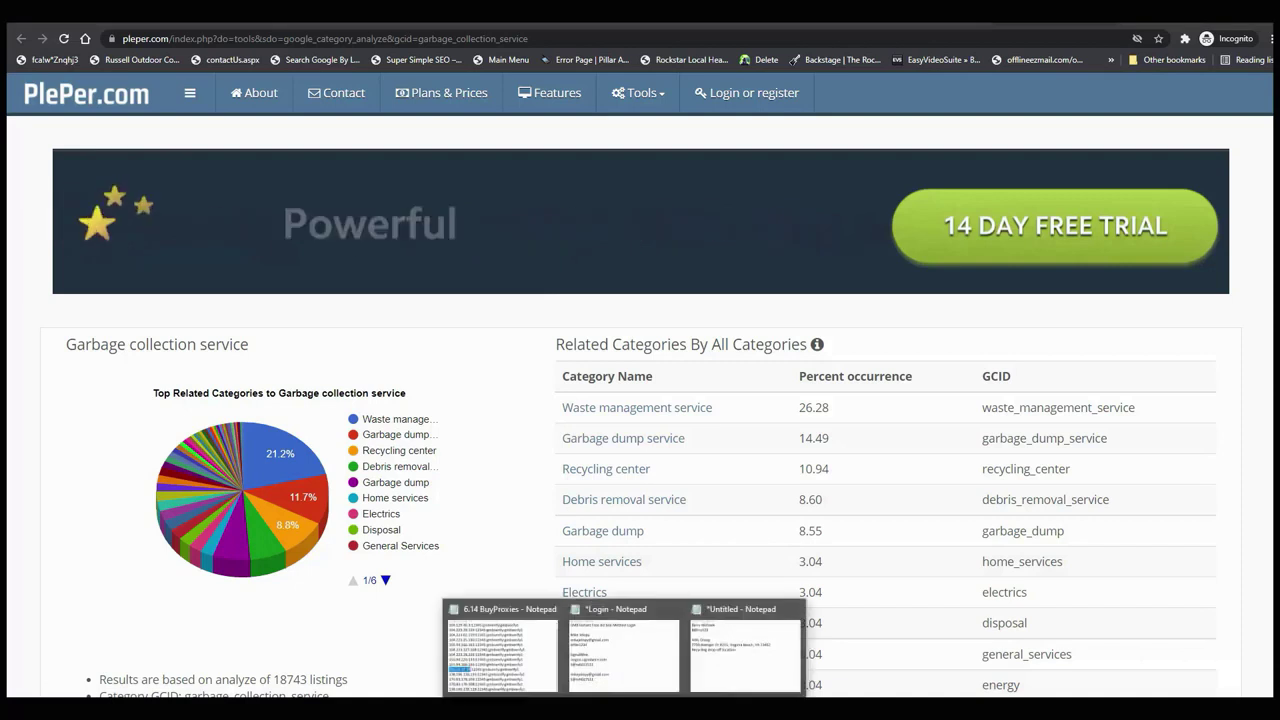
click(717, 649)
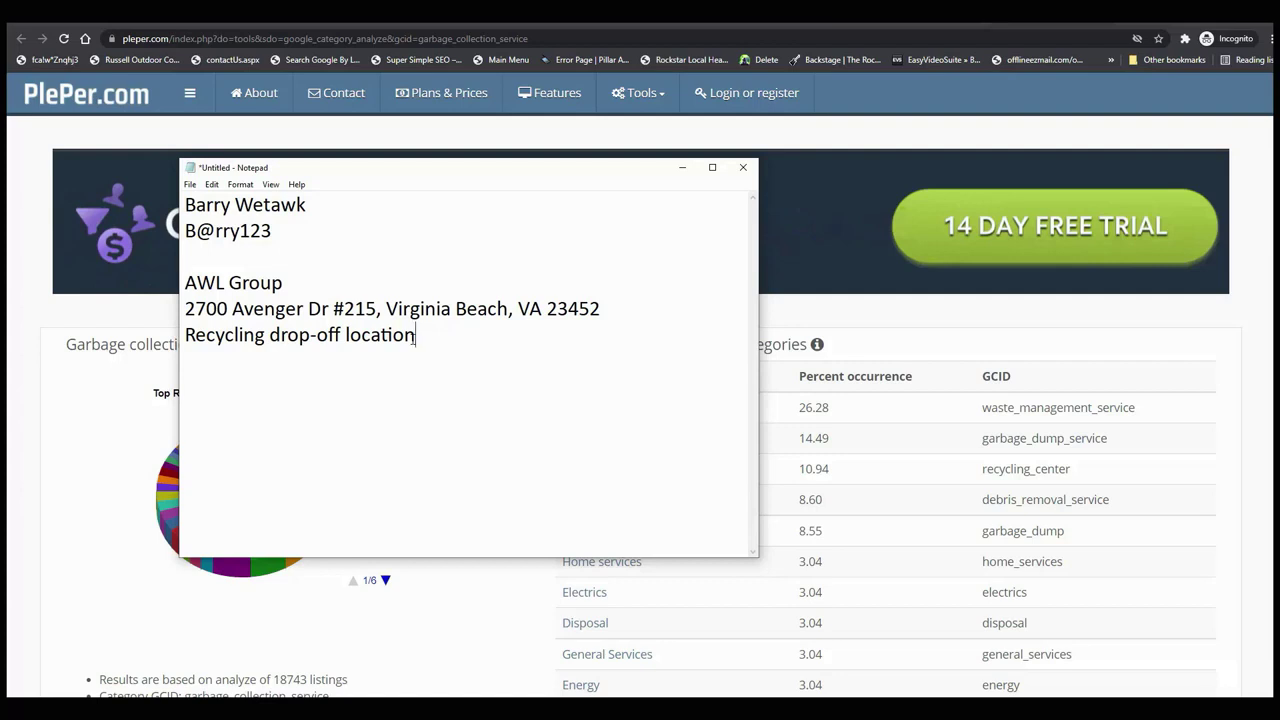
key(Return)
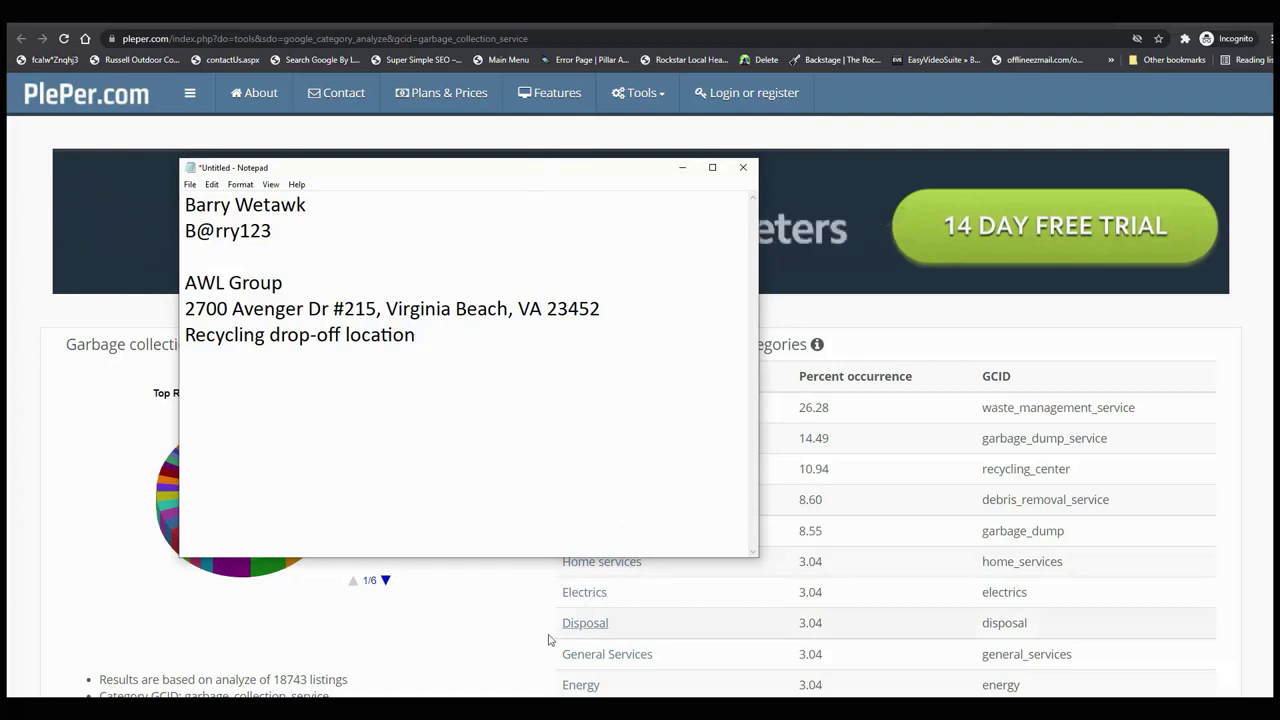
click(510, 640)
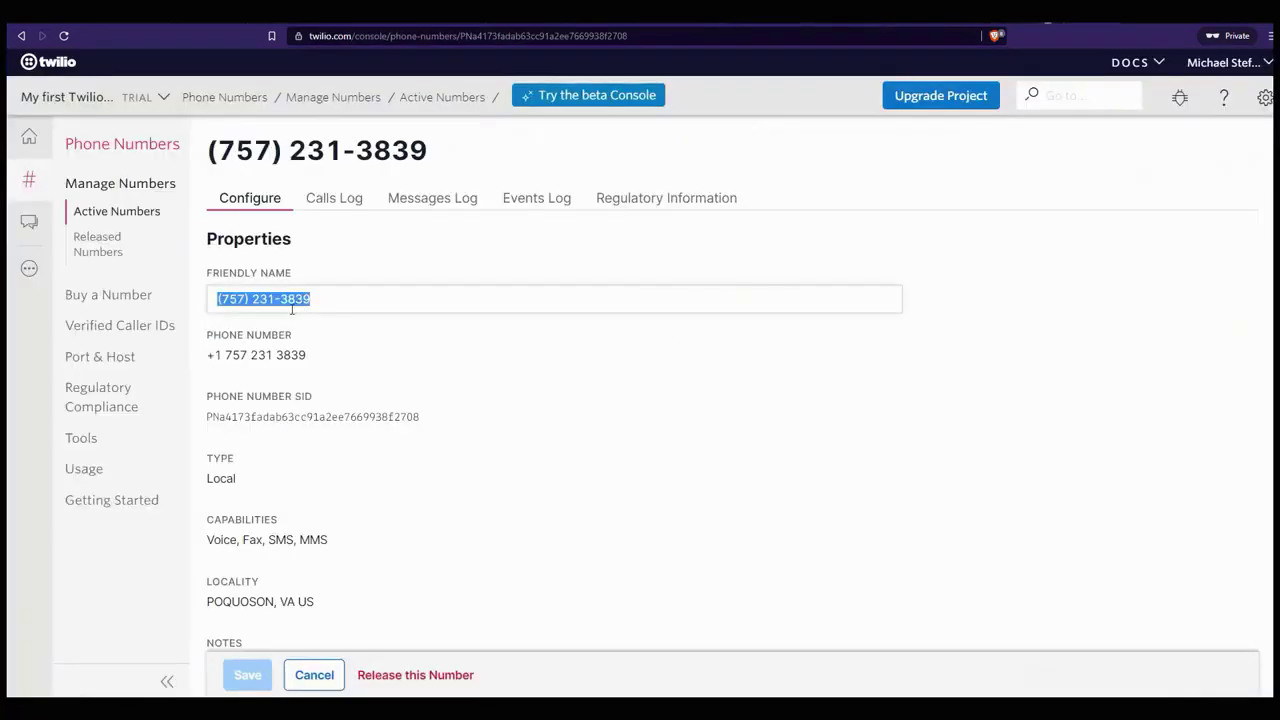
right_click(284, 310)
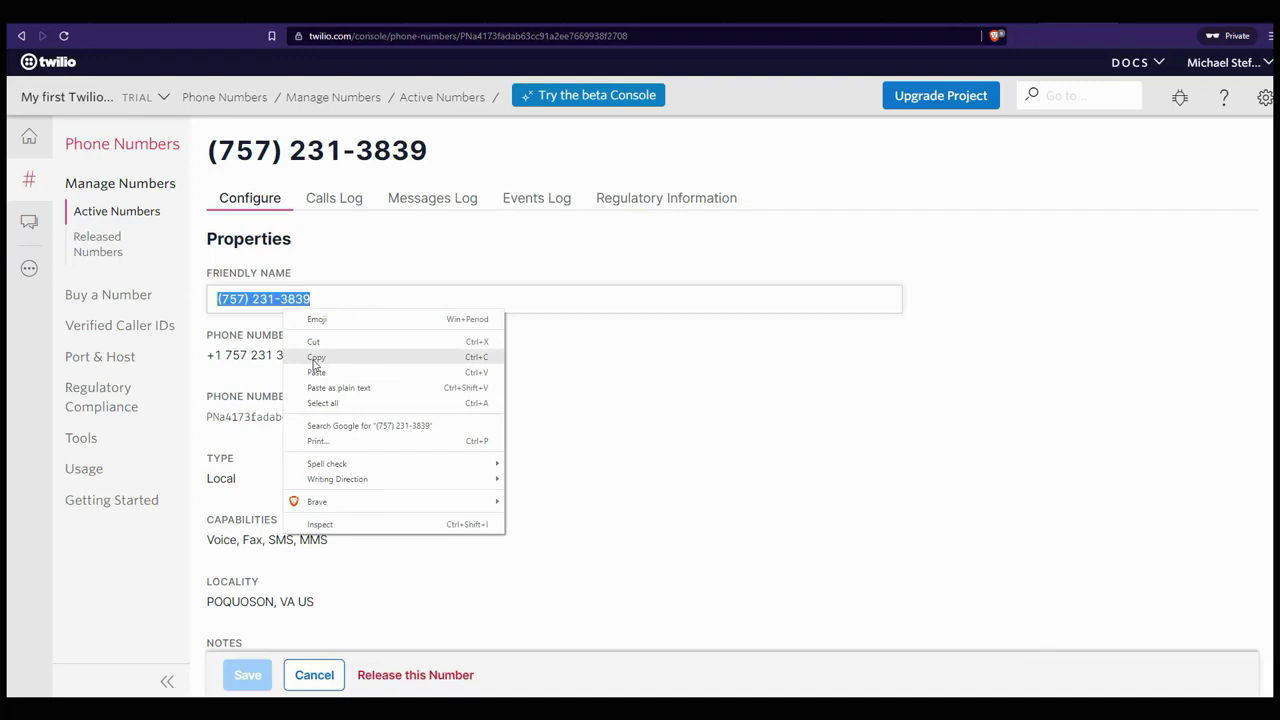
click(314, 359)
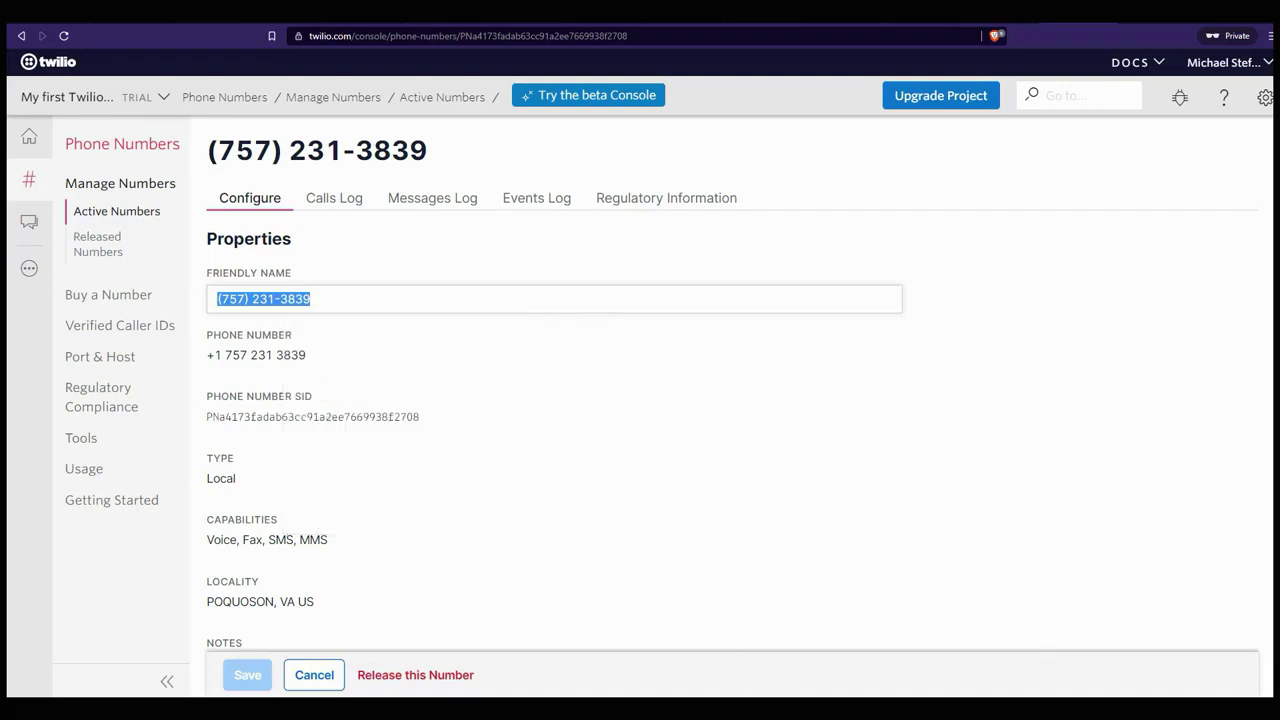
click(752, 650)
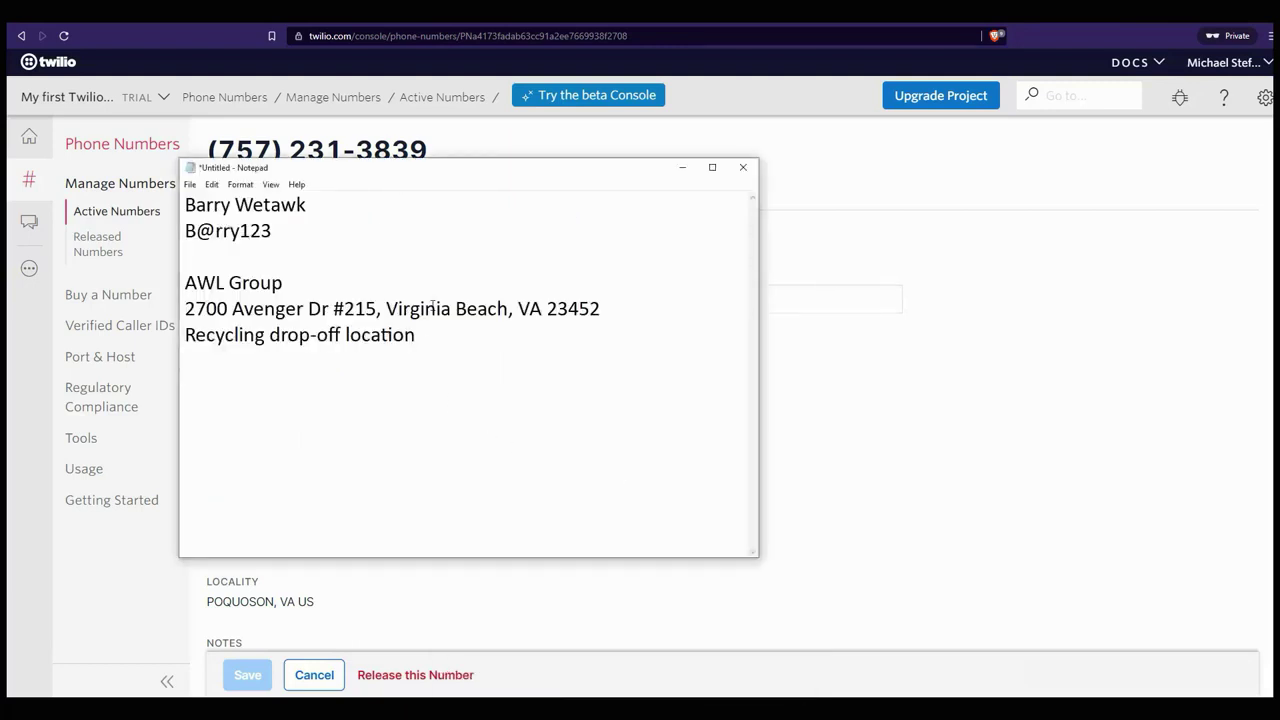
key(ctrl+v)
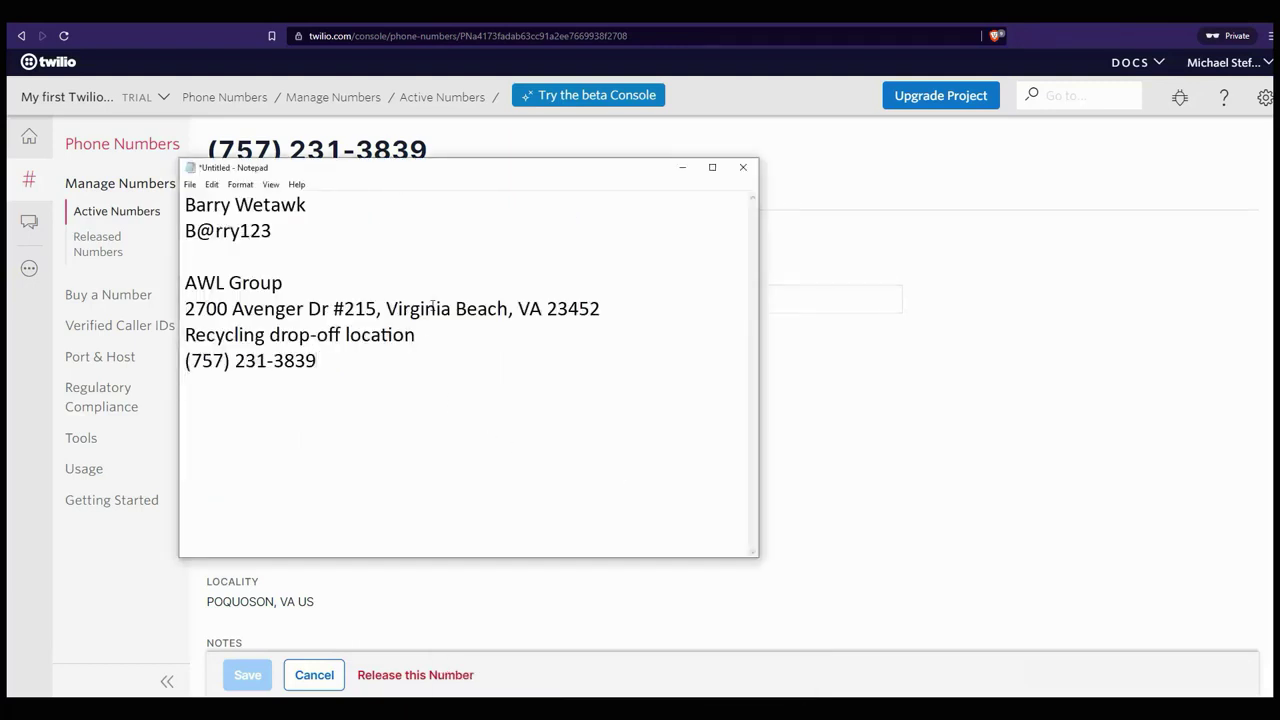
key(Return)
drag(290, 283, 183, 283)
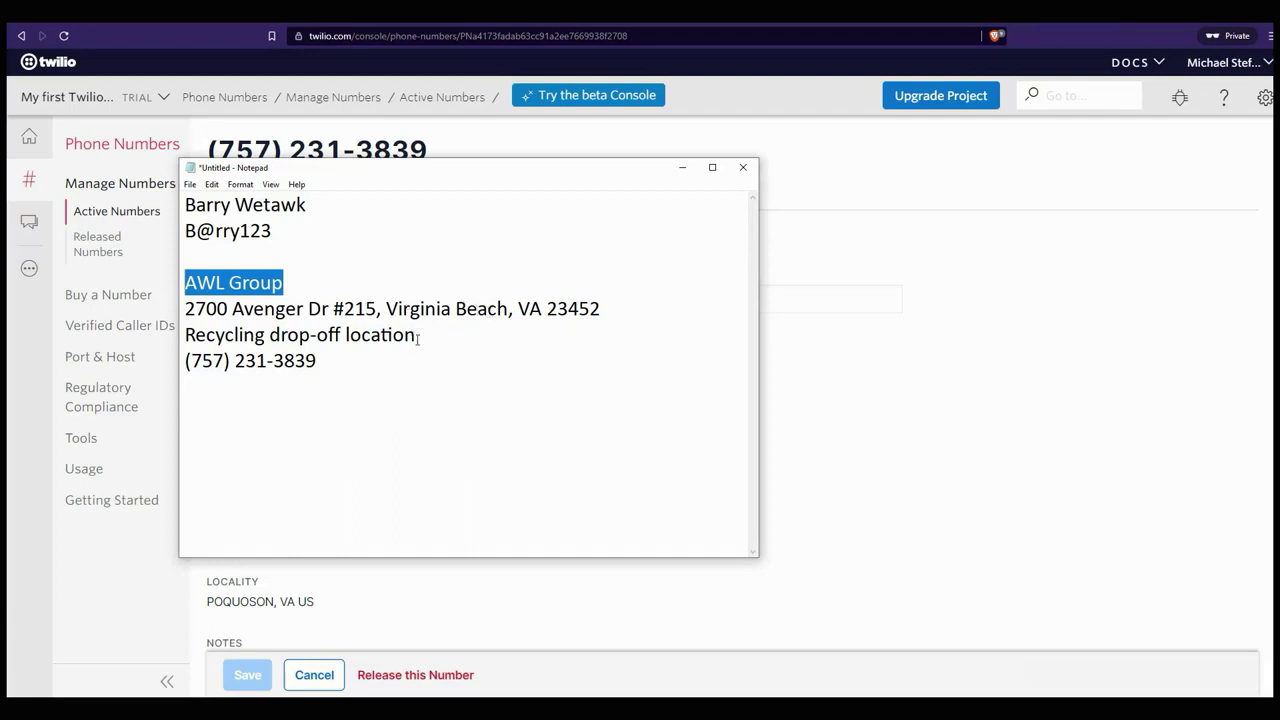
drag(417, 340, 185, 336)
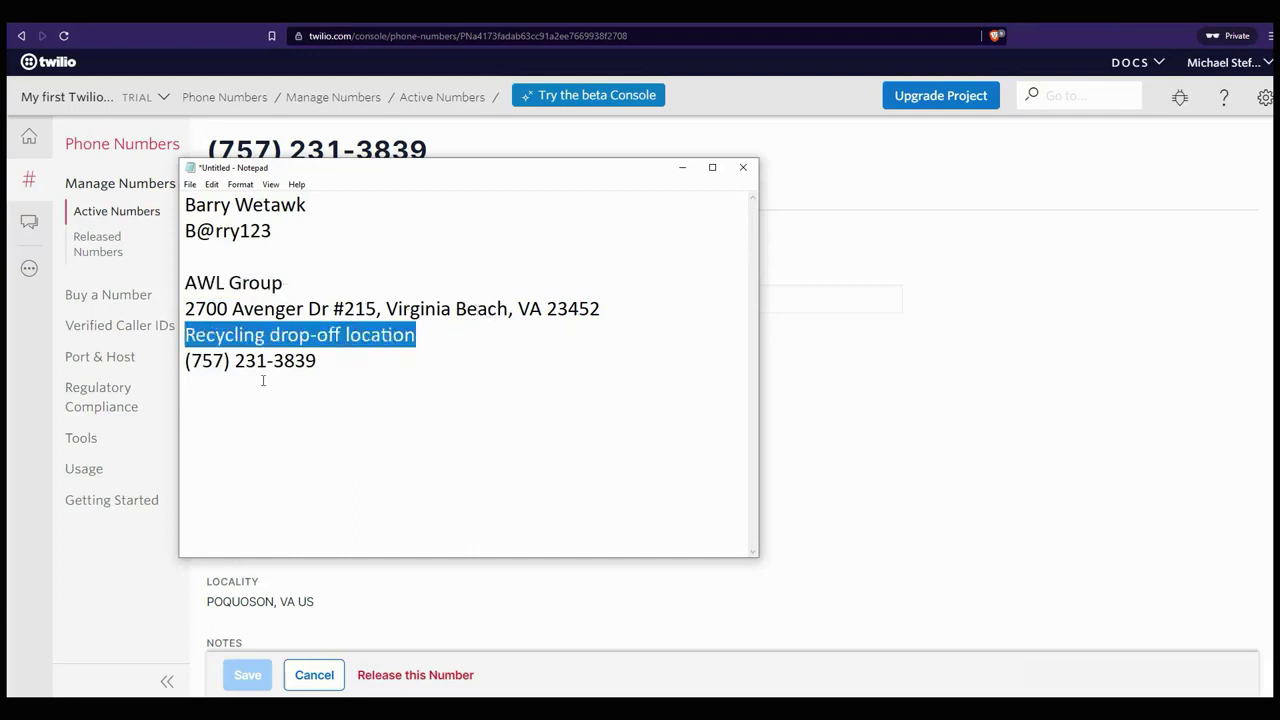
drag(320, 369, 178, 367)
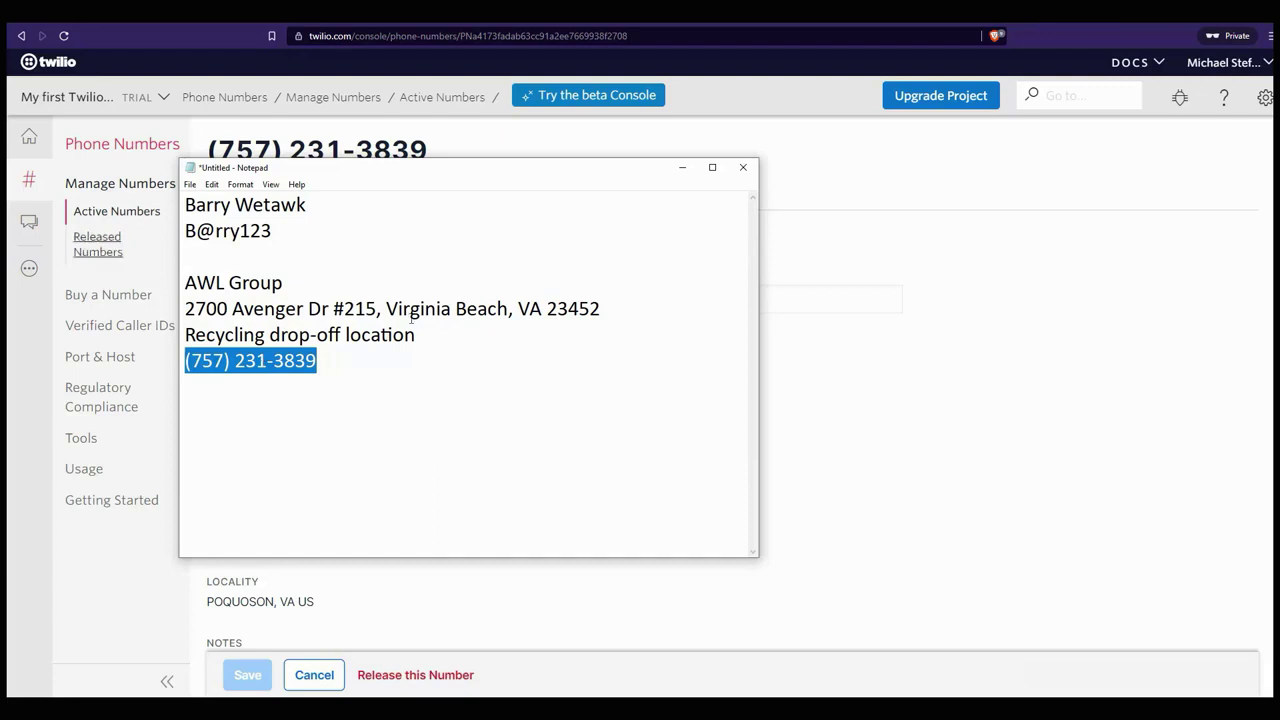
- Switch to the Google account sign-up window and continue to the Business Profile creation form
click(720, 650)
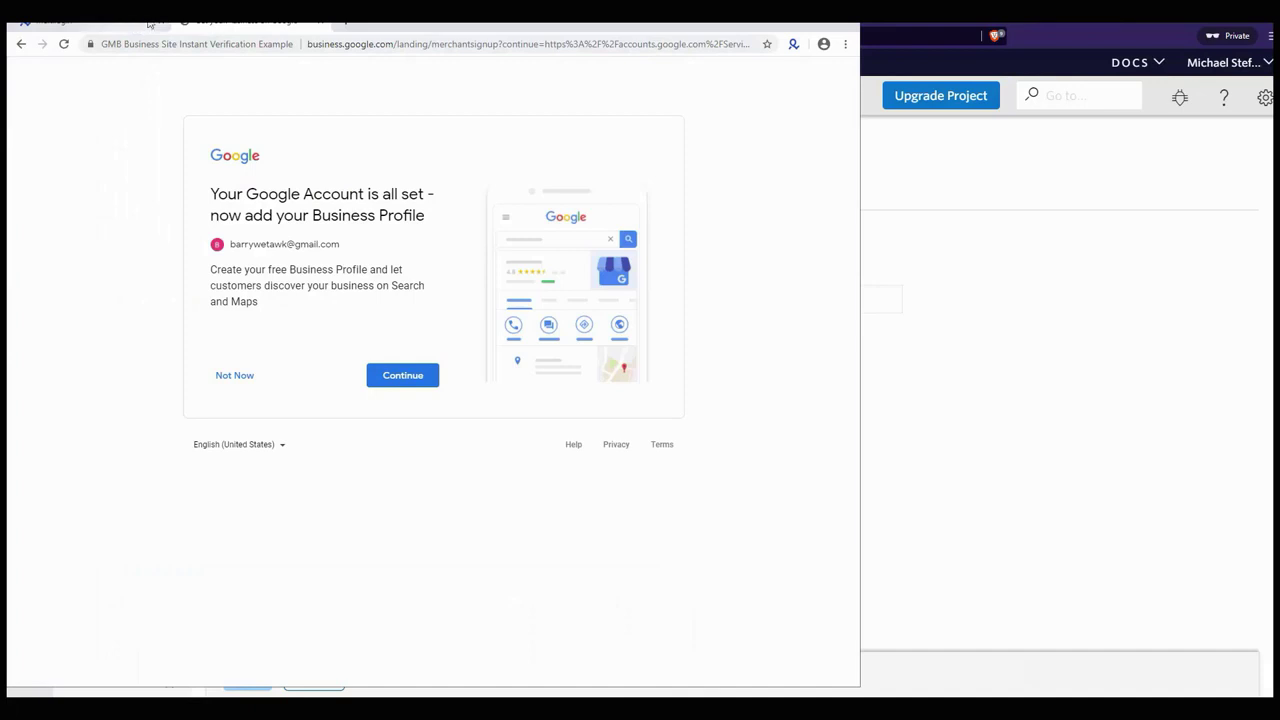
click(400, 372)
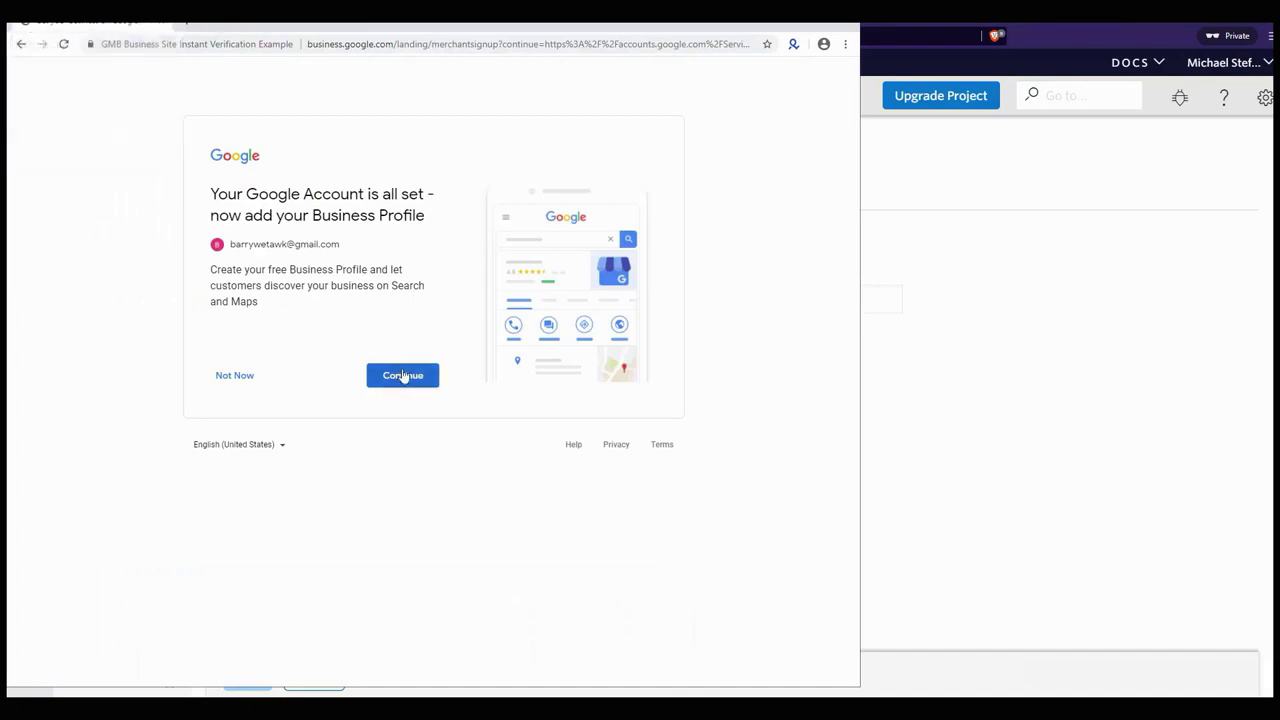
click(480, 401)
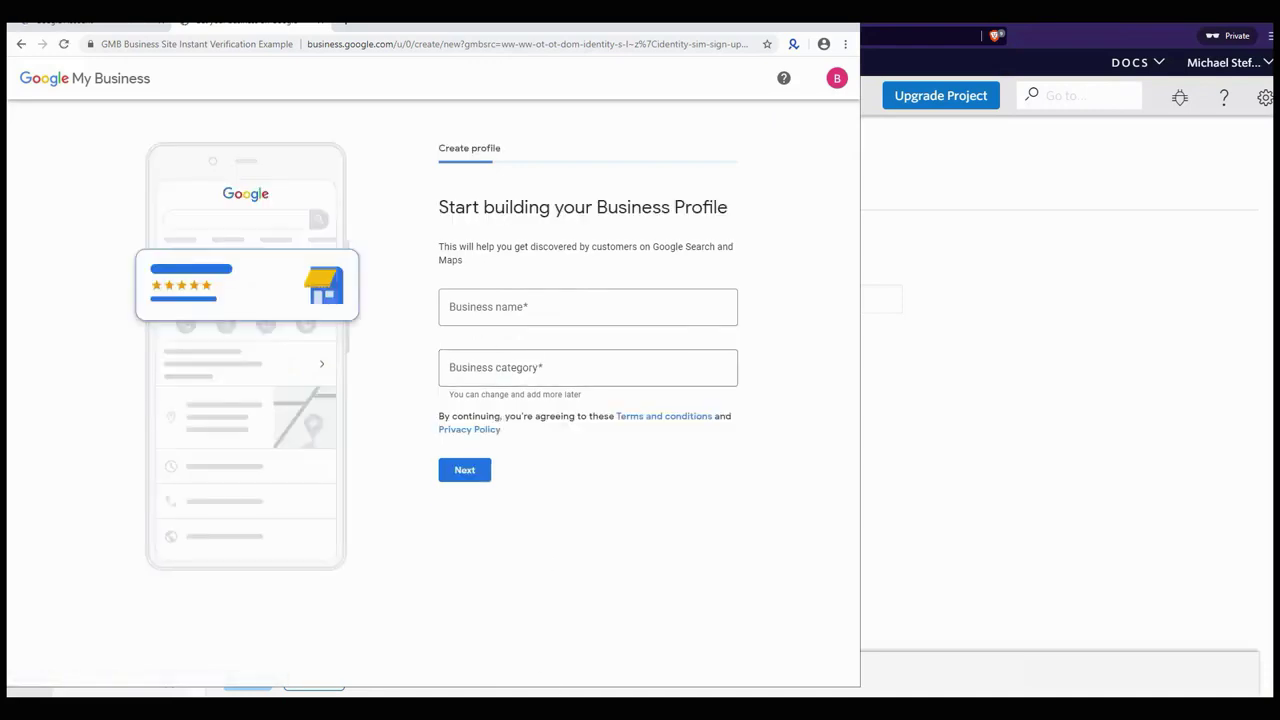
- Copy AWL Group from the note and enter it as the business name in the Business Profile form
click(745, 640)
drag(286, 283, 169, 285)
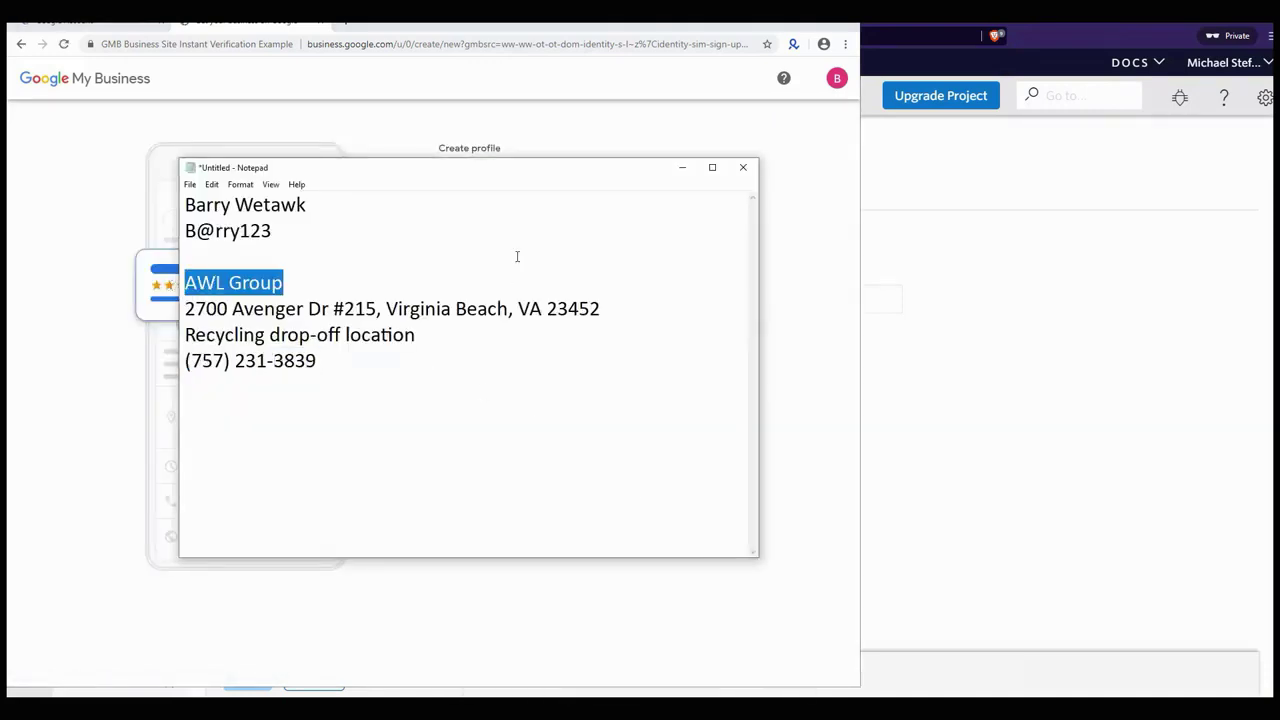
click(682, 168)
click(491, 300)
key(ctrl+v)
key(Tab)
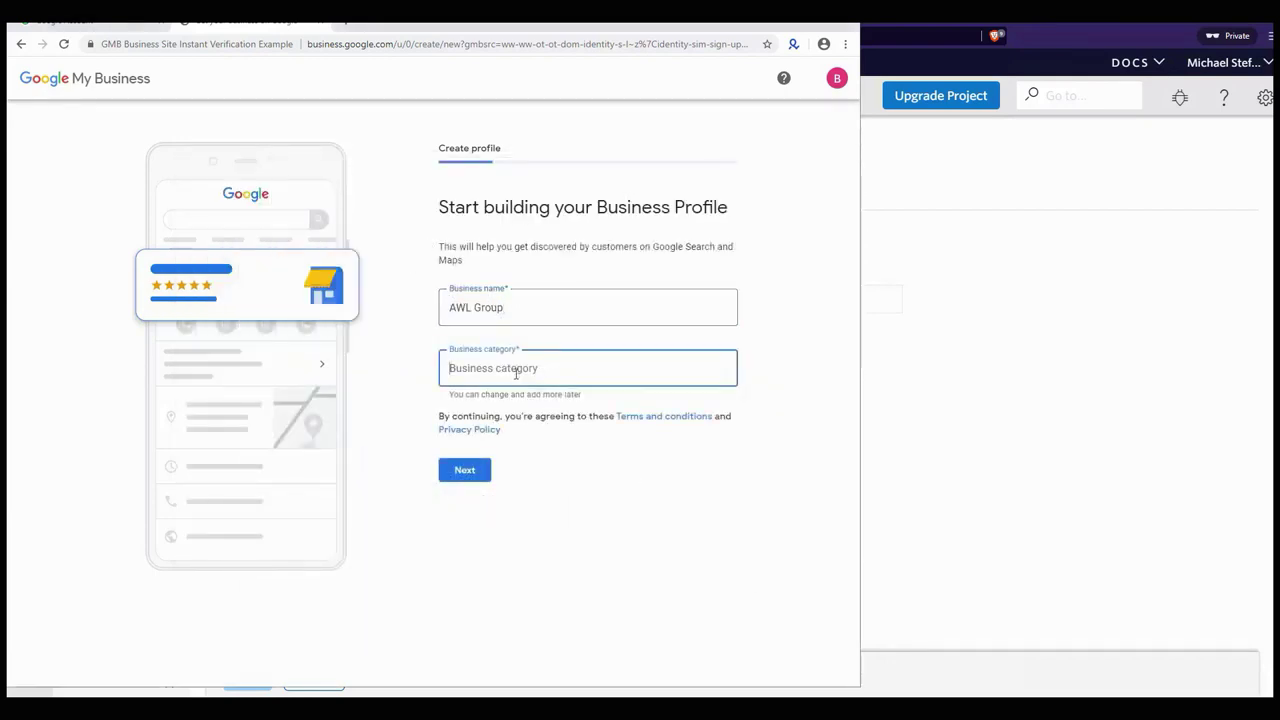
- Set the business category to Recycling drop-off location and choose to add a location customers can visit
text(Recyc)
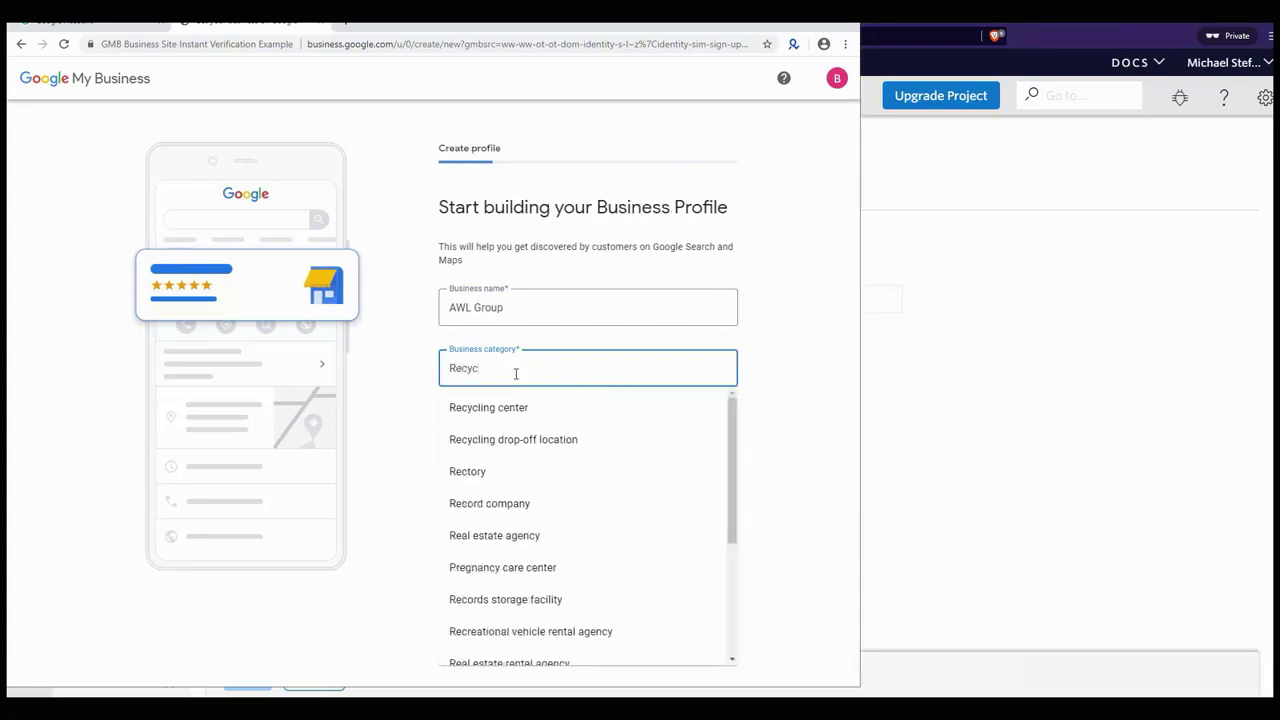
click(510, 437)
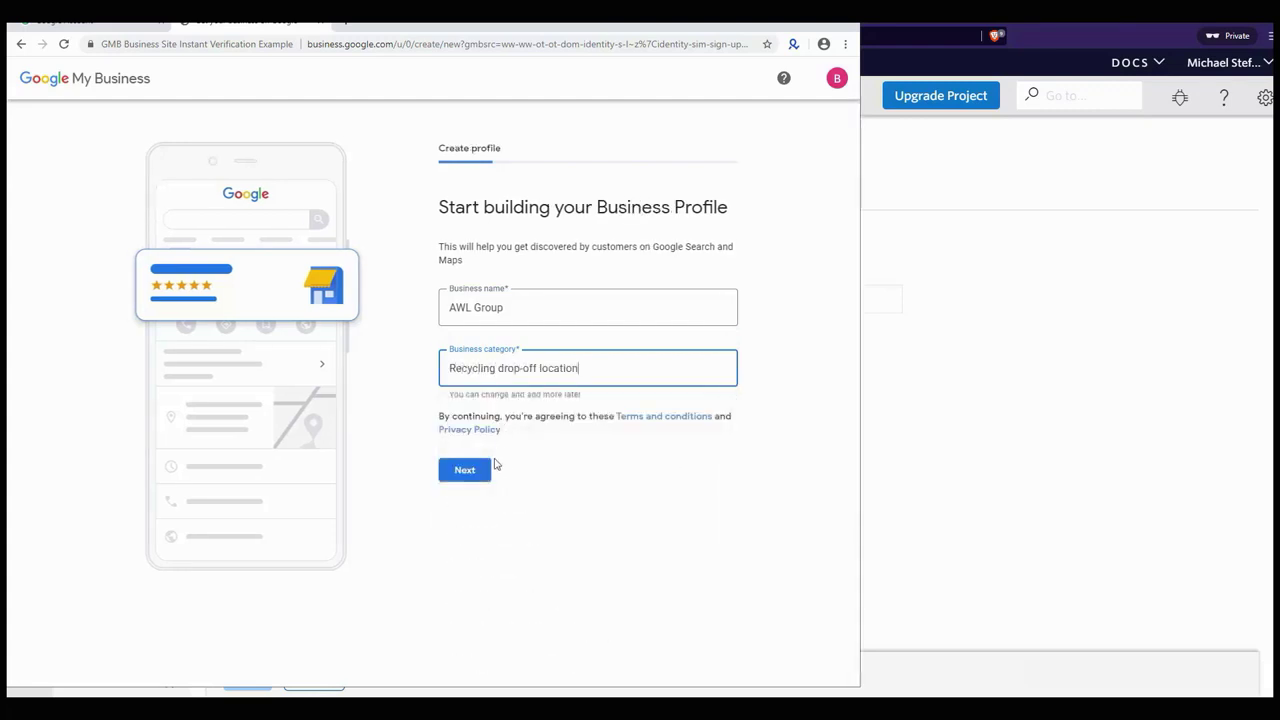
click(470, 476)
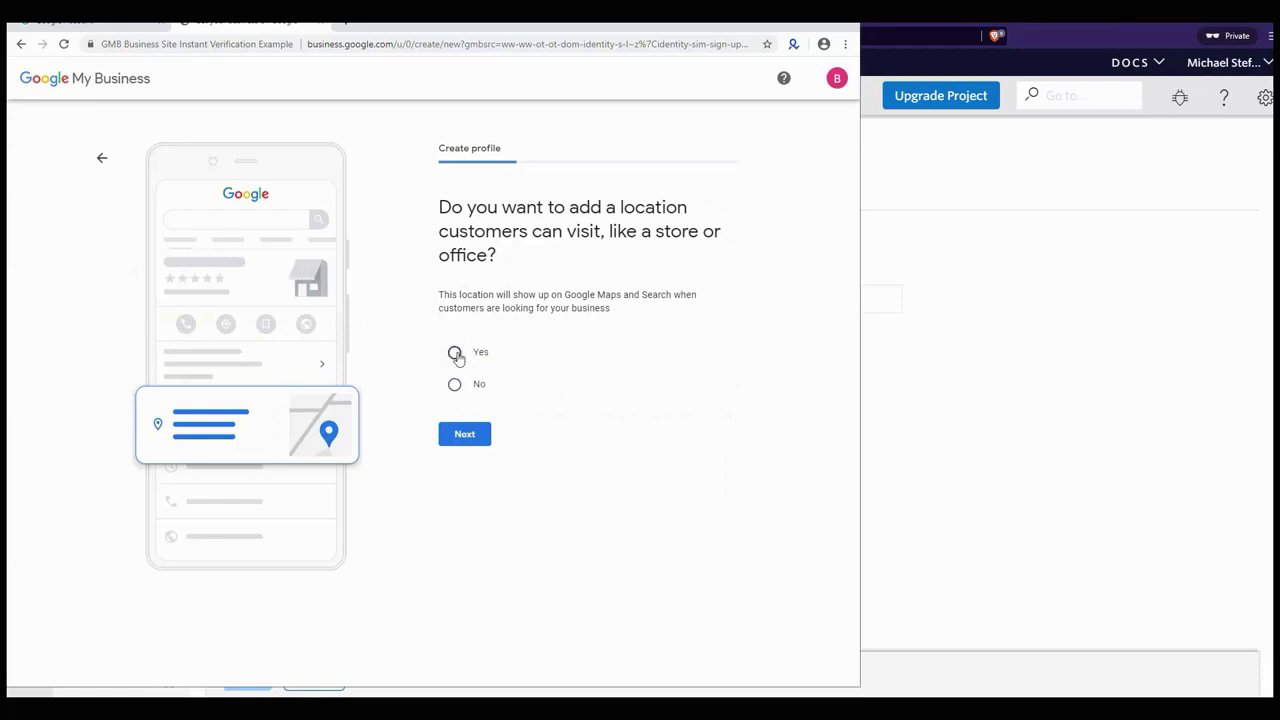
click(455, 353)
click(465, 435)
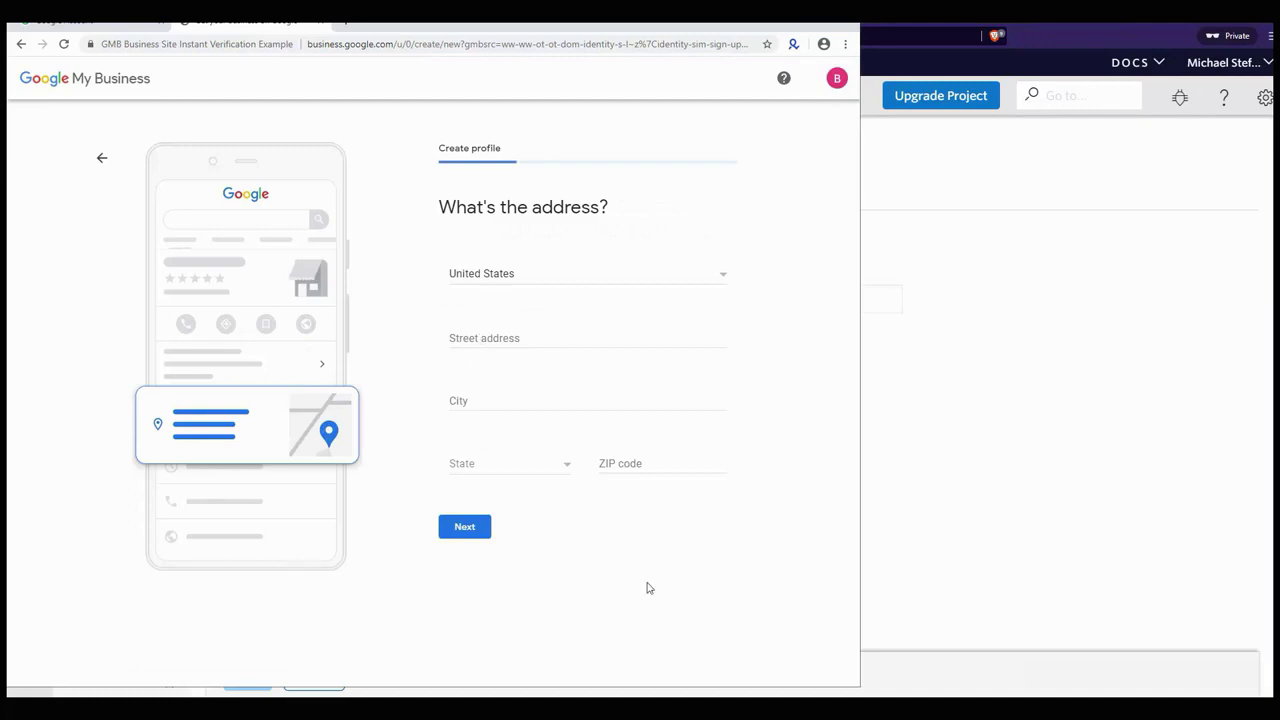
- Copy the business address from the note and enter it as the street address in the profile form
mouse_move(624, 708)
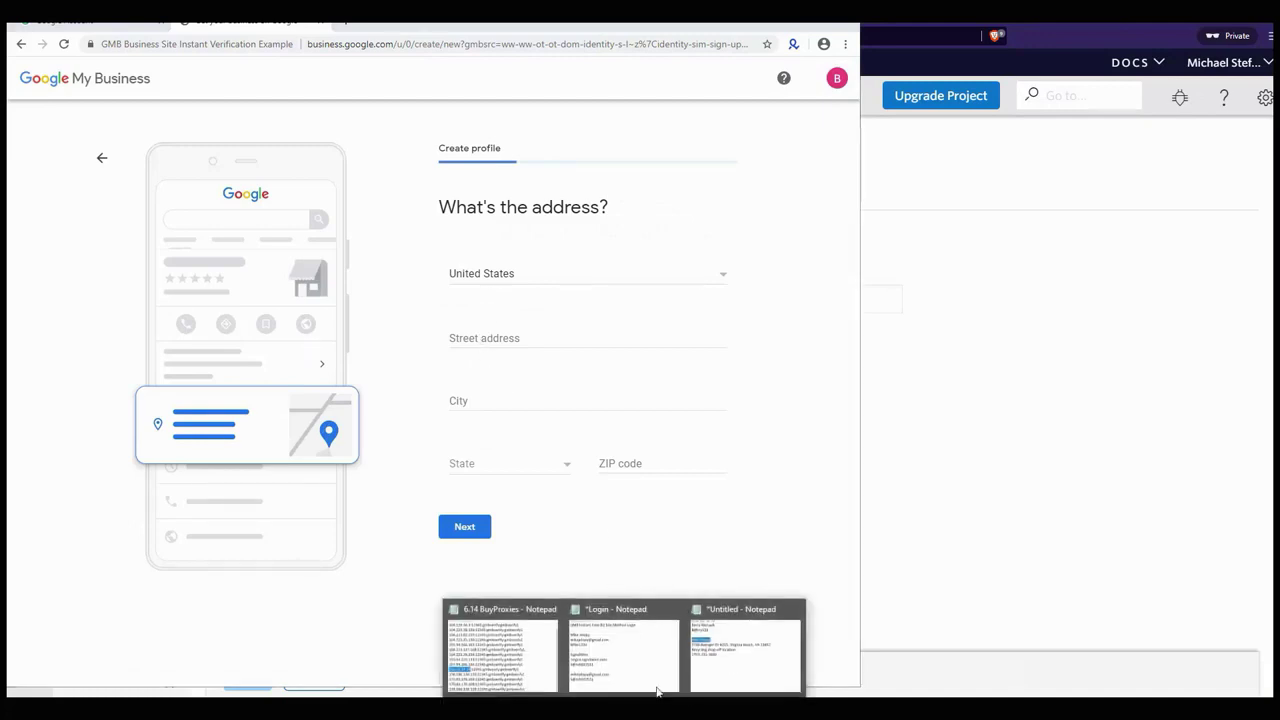
click(745, 650)
drag(600, 310, 155, 300)
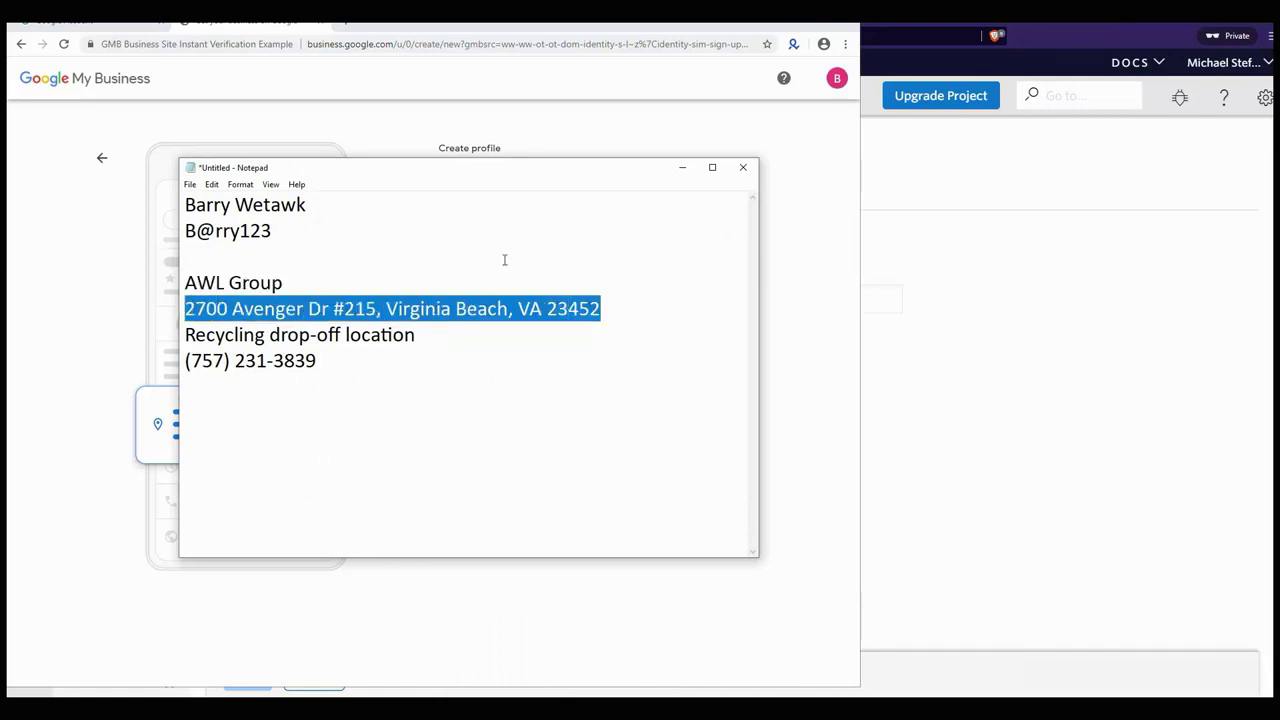
click(682, 168)
click(522, 335)
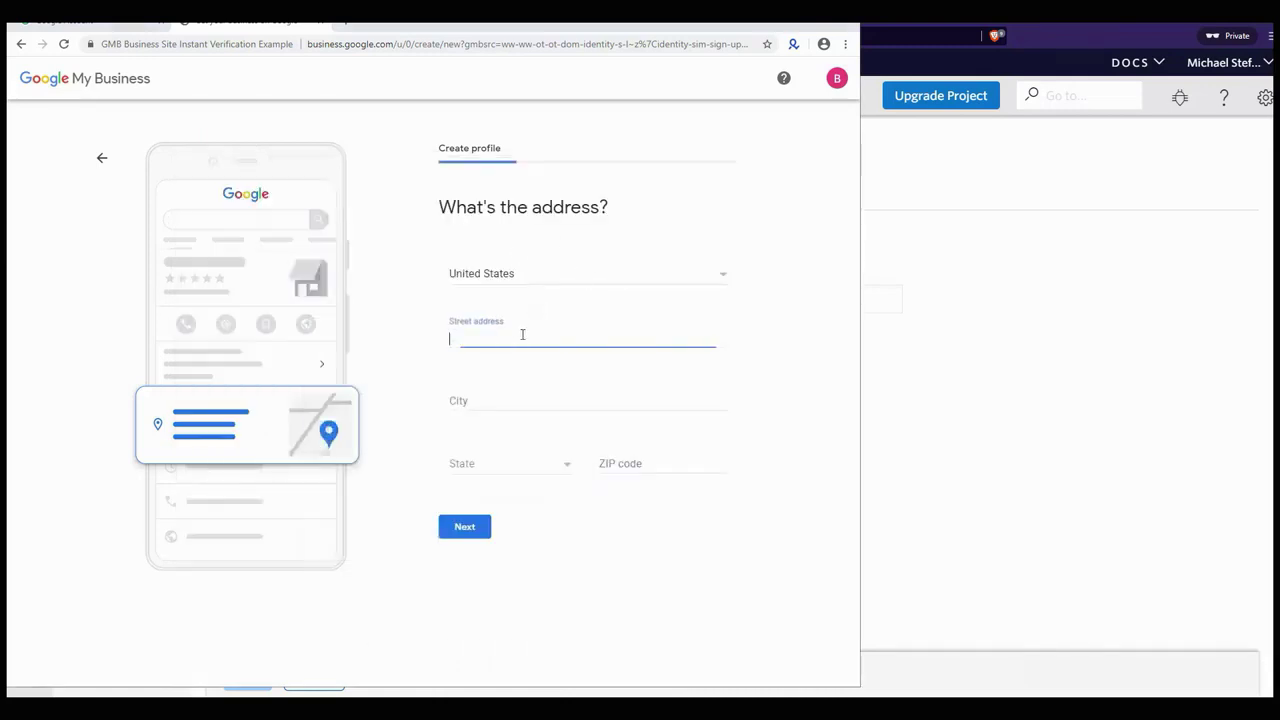
key(ctrl+v)
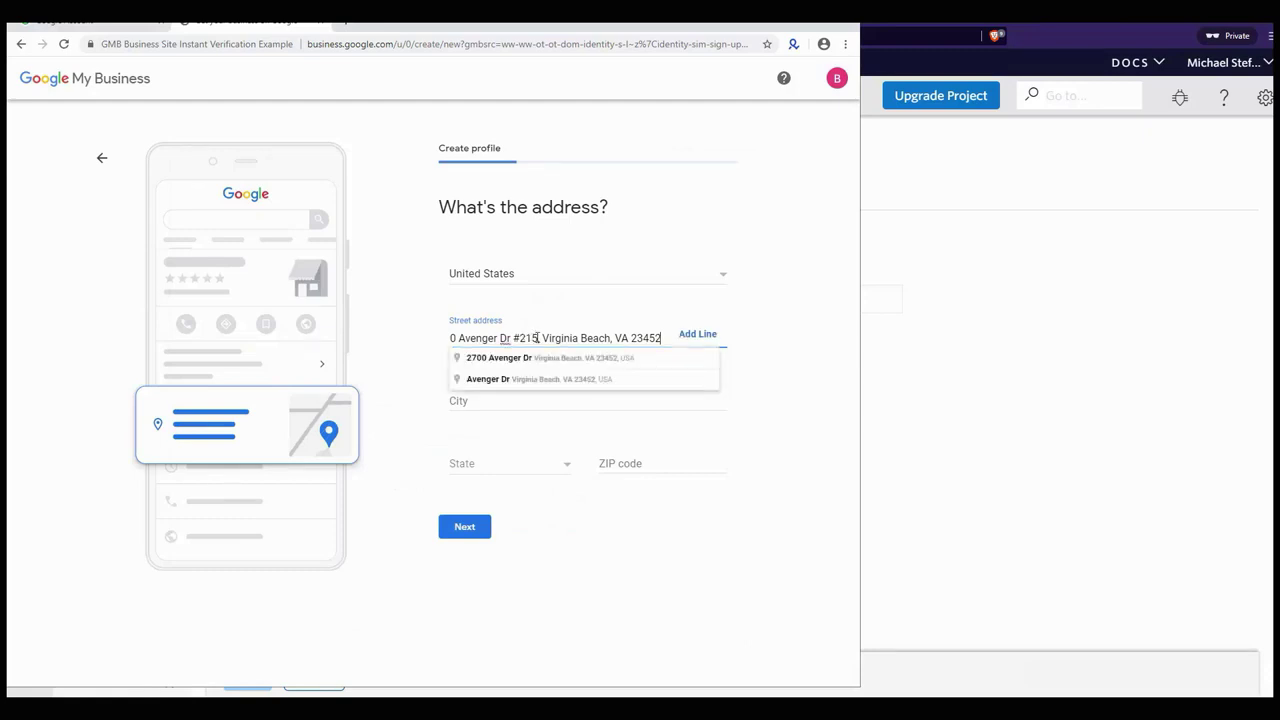
- Cut the suite number from the street address, accept the matching suggested address, and put the suite number on a second address line
double_click(523, 340)
right_click(528, 341)
click(544, 378)
click(543, 360)
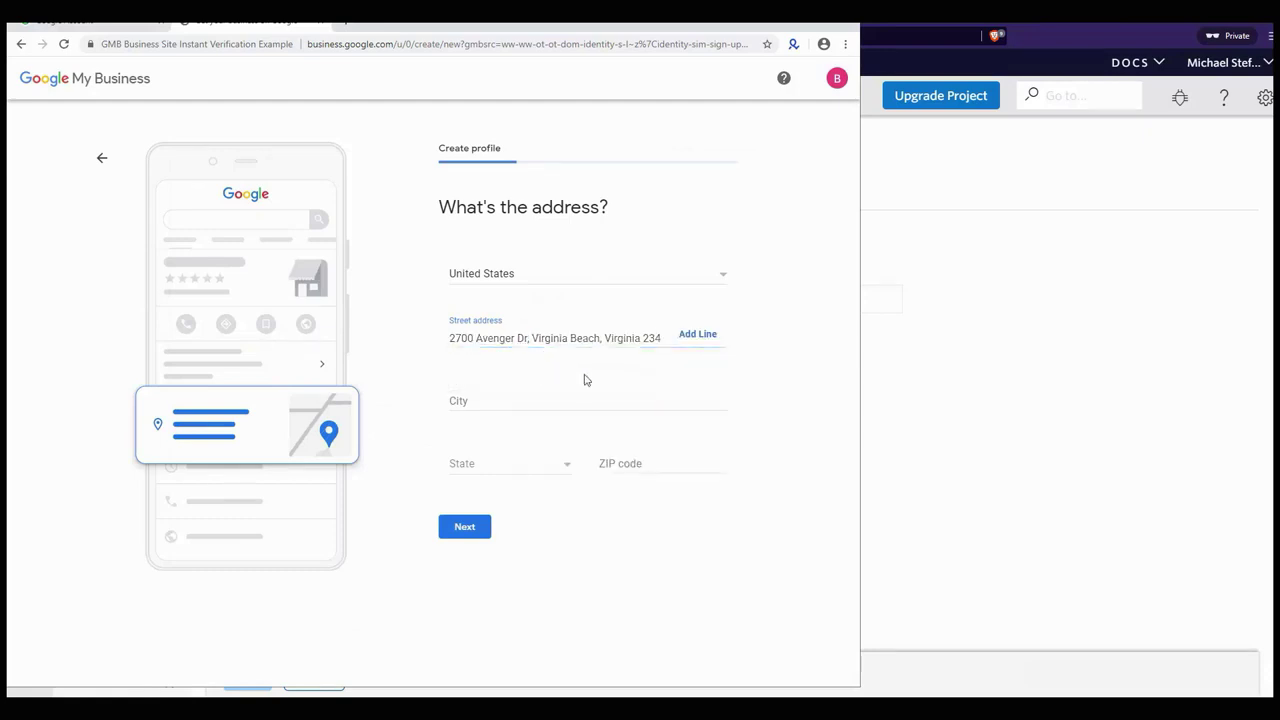
click(712, 340)
key(ctrl+v)
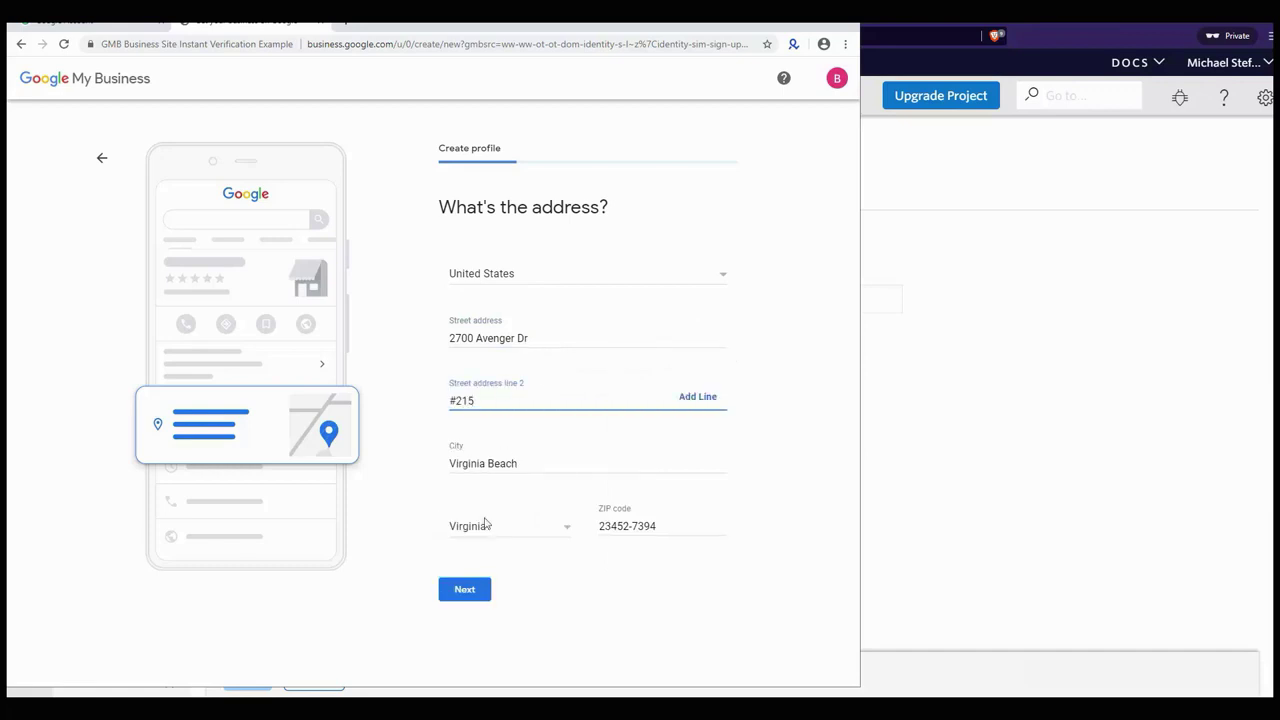
- Submit the address and answer that customers are not served outside this location
click(472, 590)
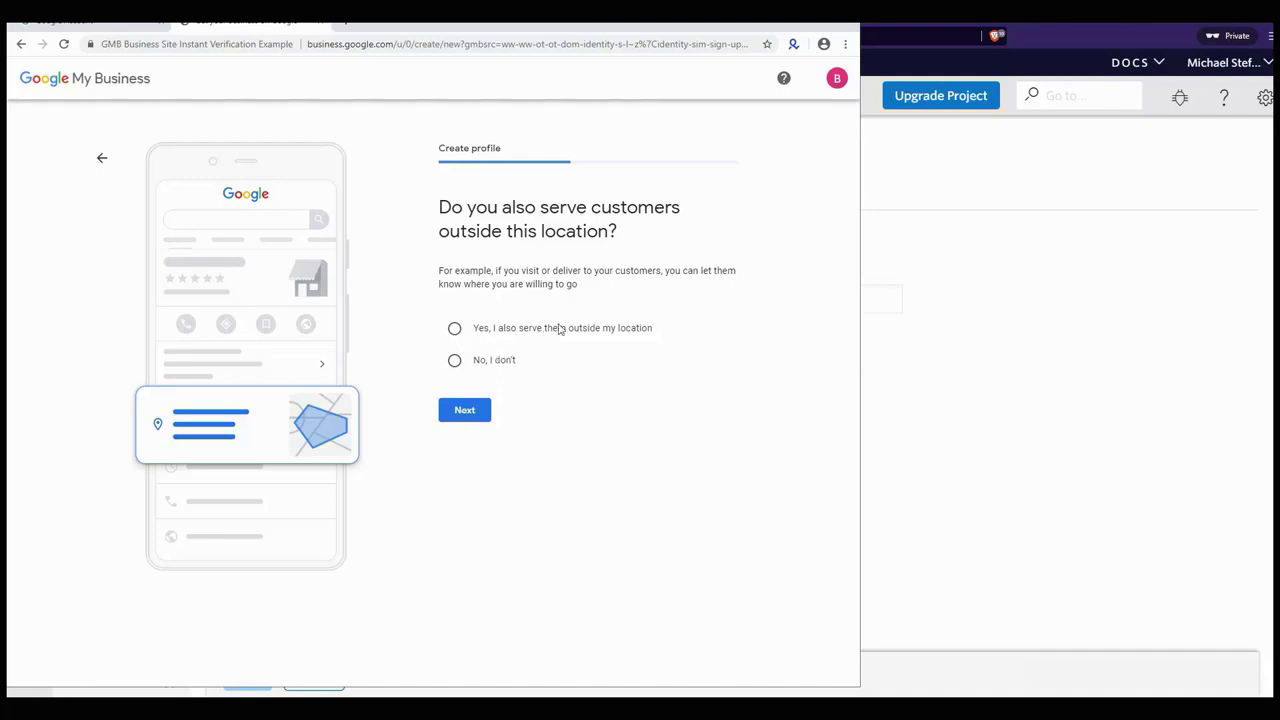
click(455, 362)
click(466, 419)
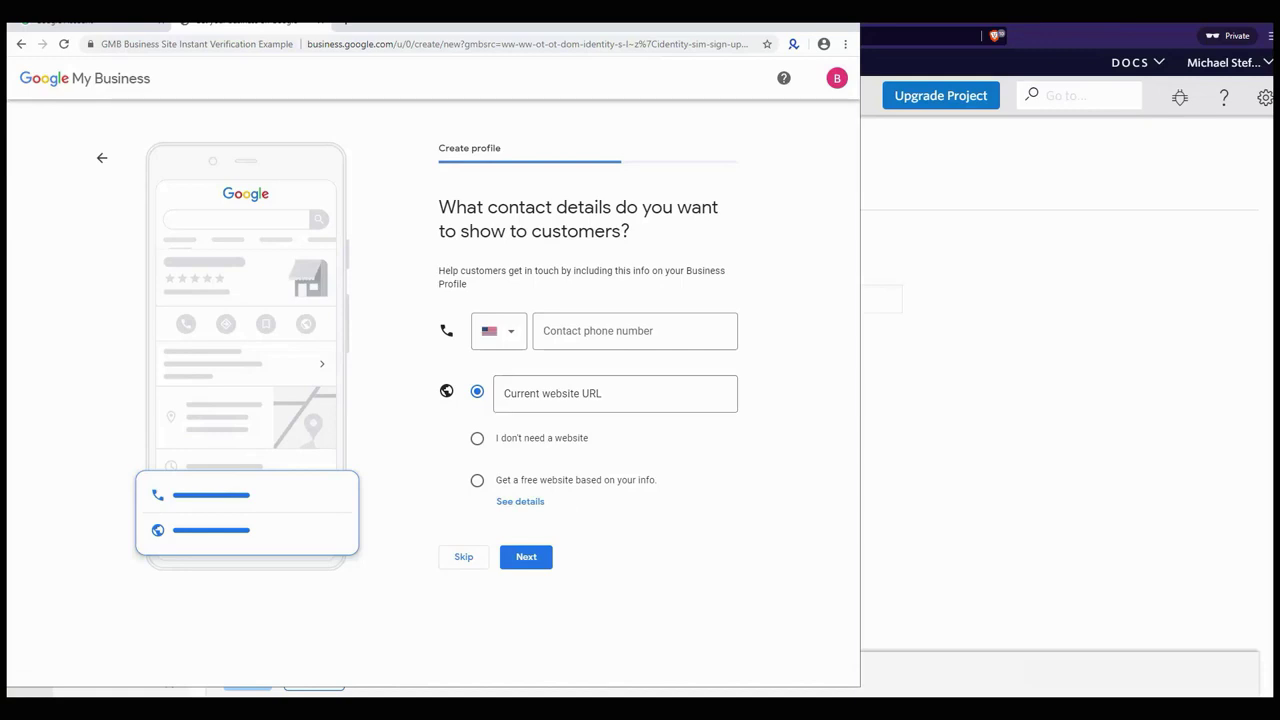
- Copy the phone number from the note and enter it as the contact phone number in the profile form
mouse_move(624, 706)
click(690, 676)
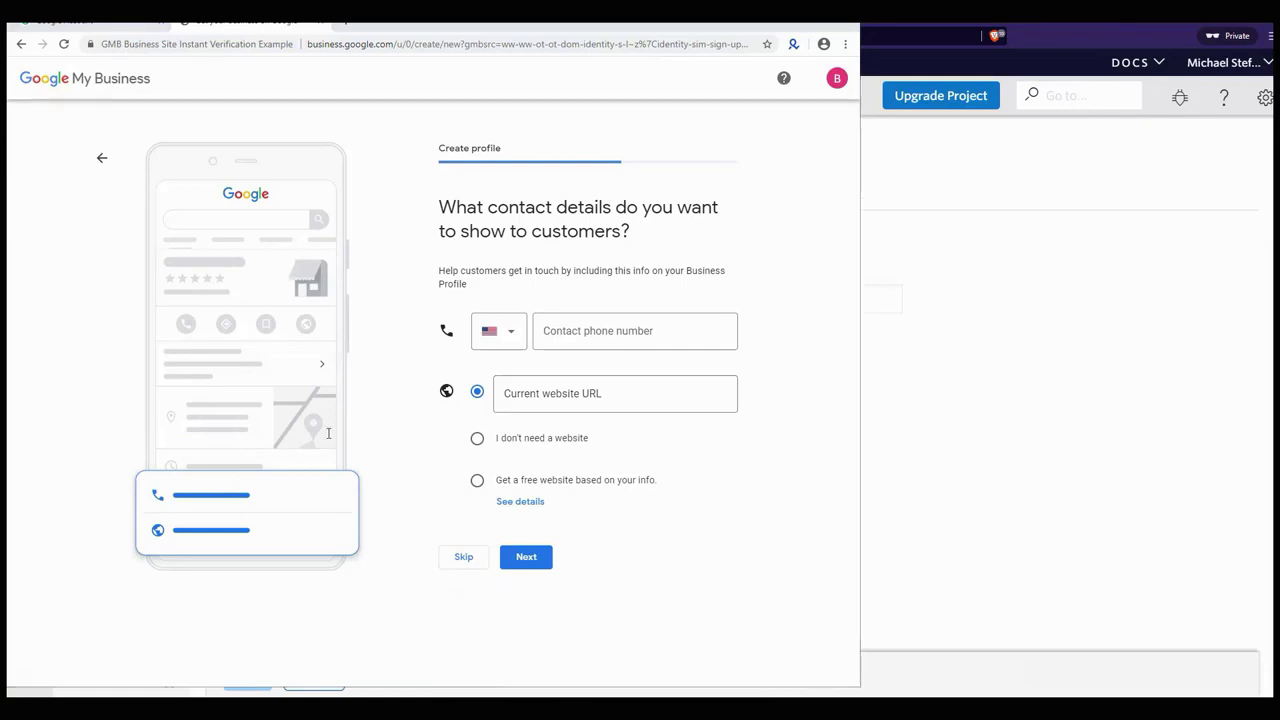
drag(316, 360, 120, 364)
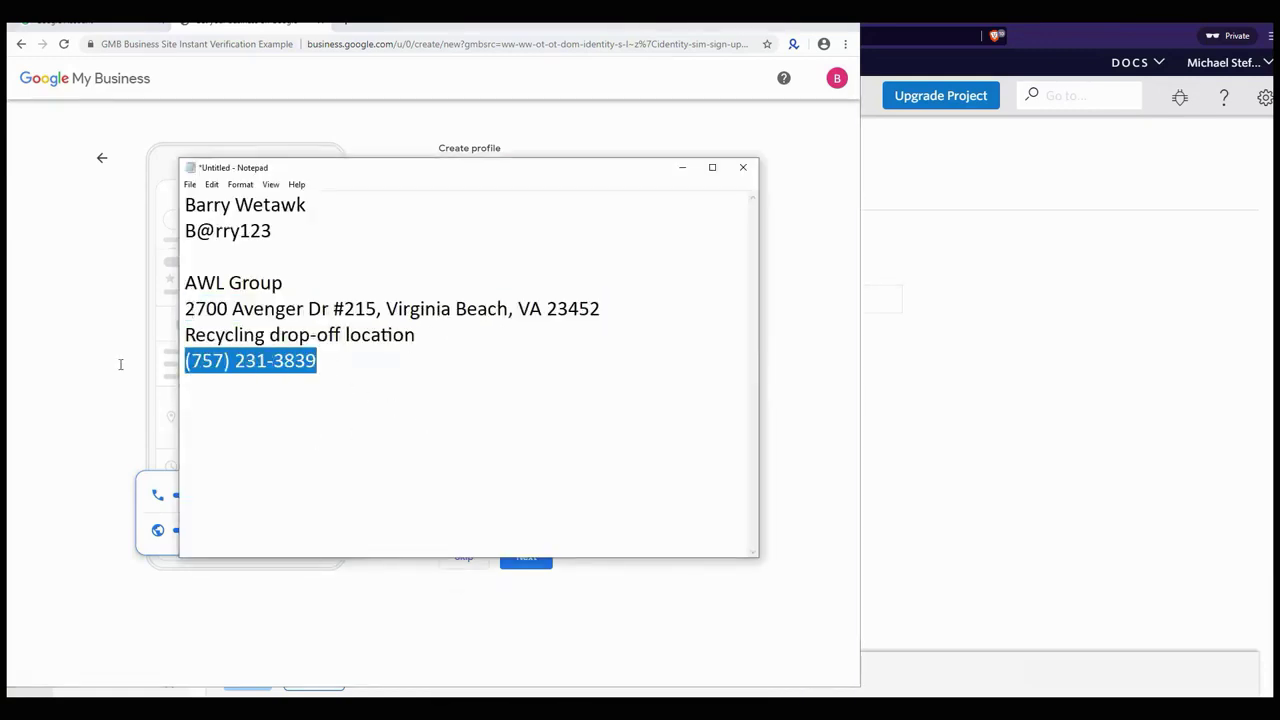
click(681, 168)
click(560, 337)
key(ctrl+v)
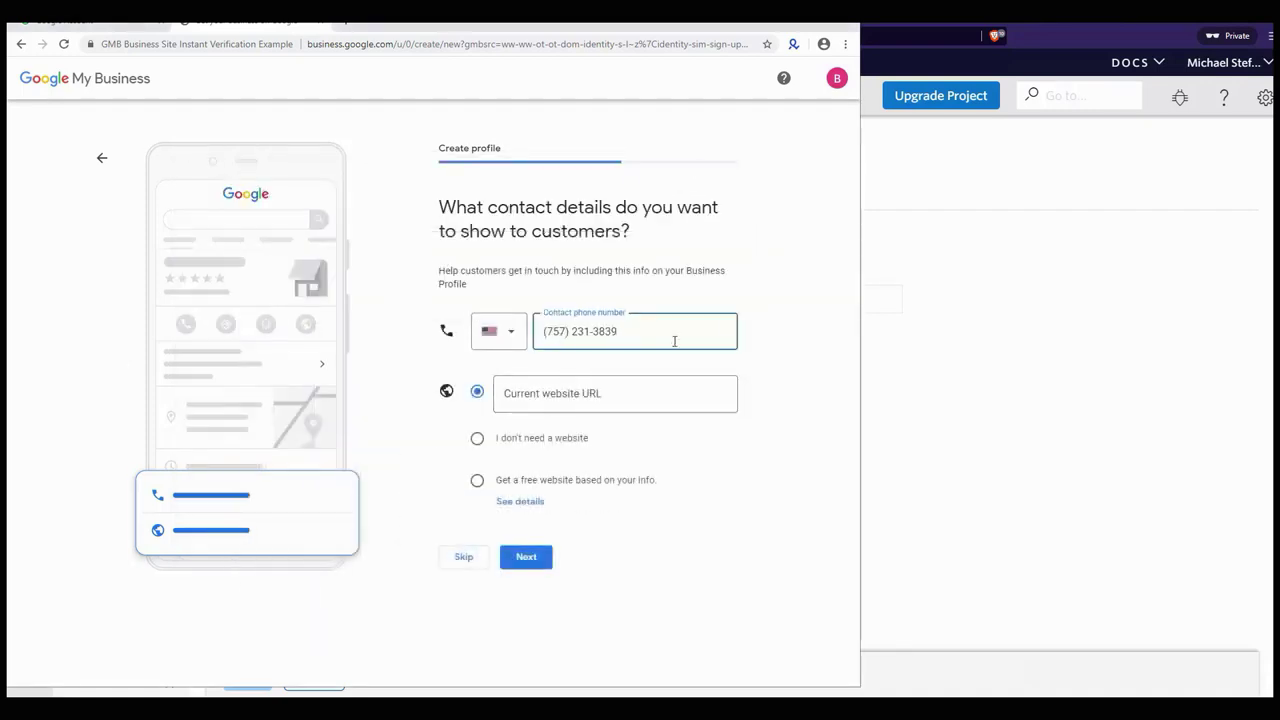
- Choose a free website based on the business info and opt in to updates and recommendations
click(477, 480)
click(530, 556)
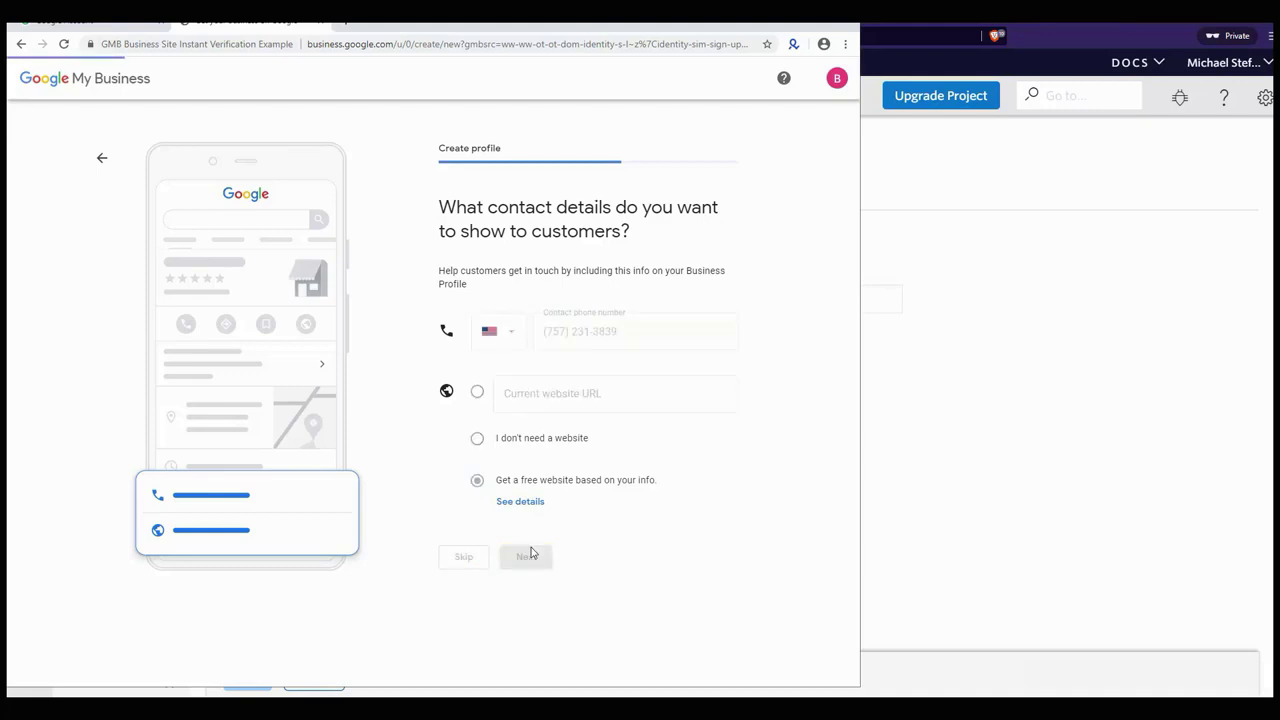
click(454, 291)
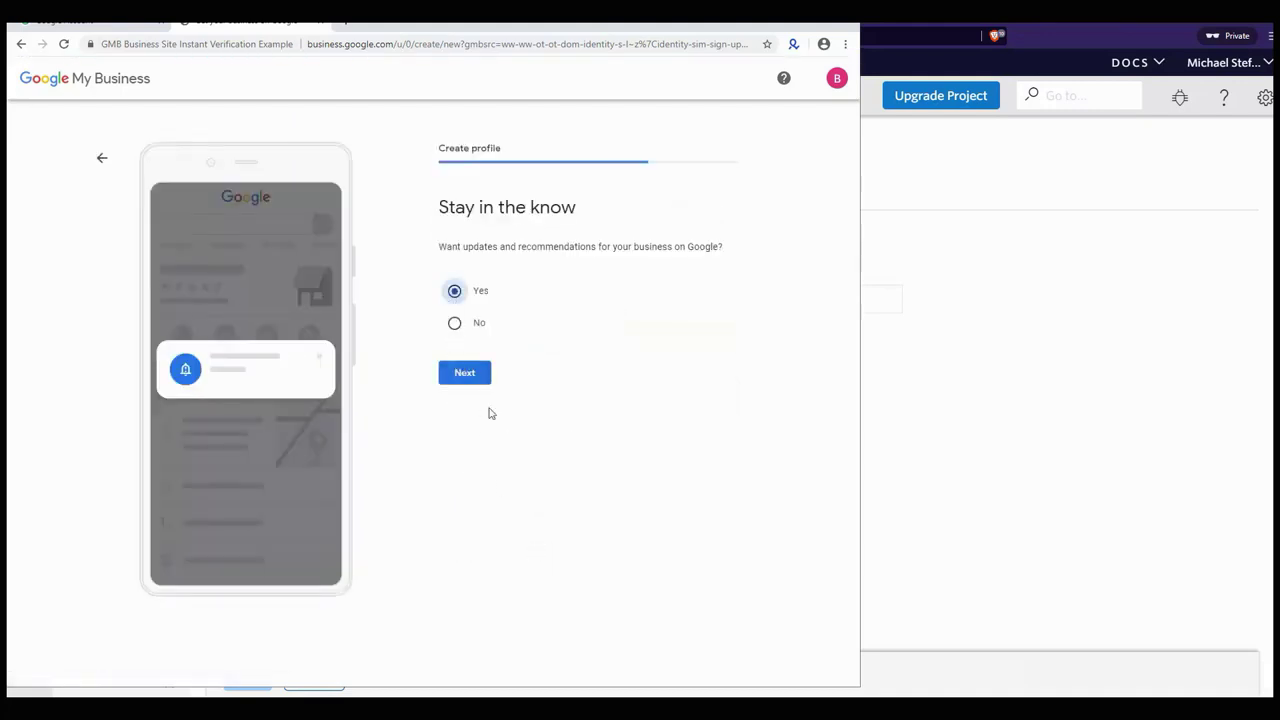
click(468, 377)
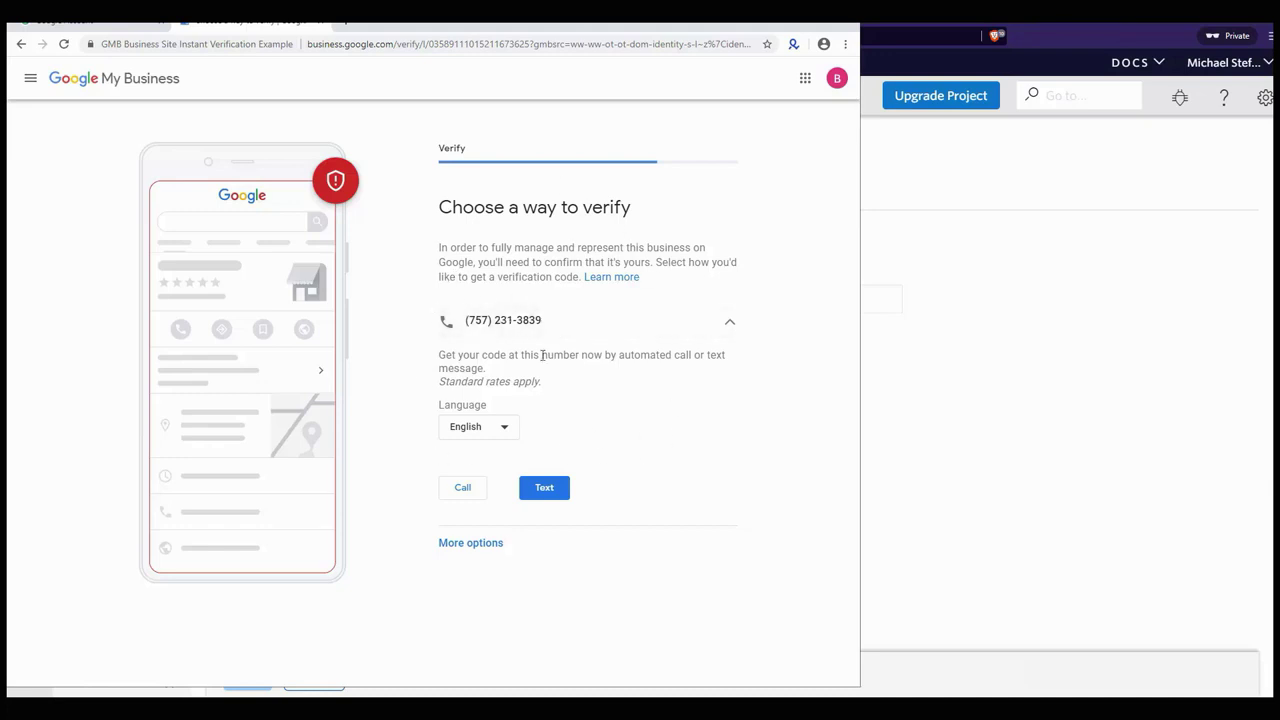
- Bypass phone verification through the other verification options and continue to the business hours form
click(473, 545)
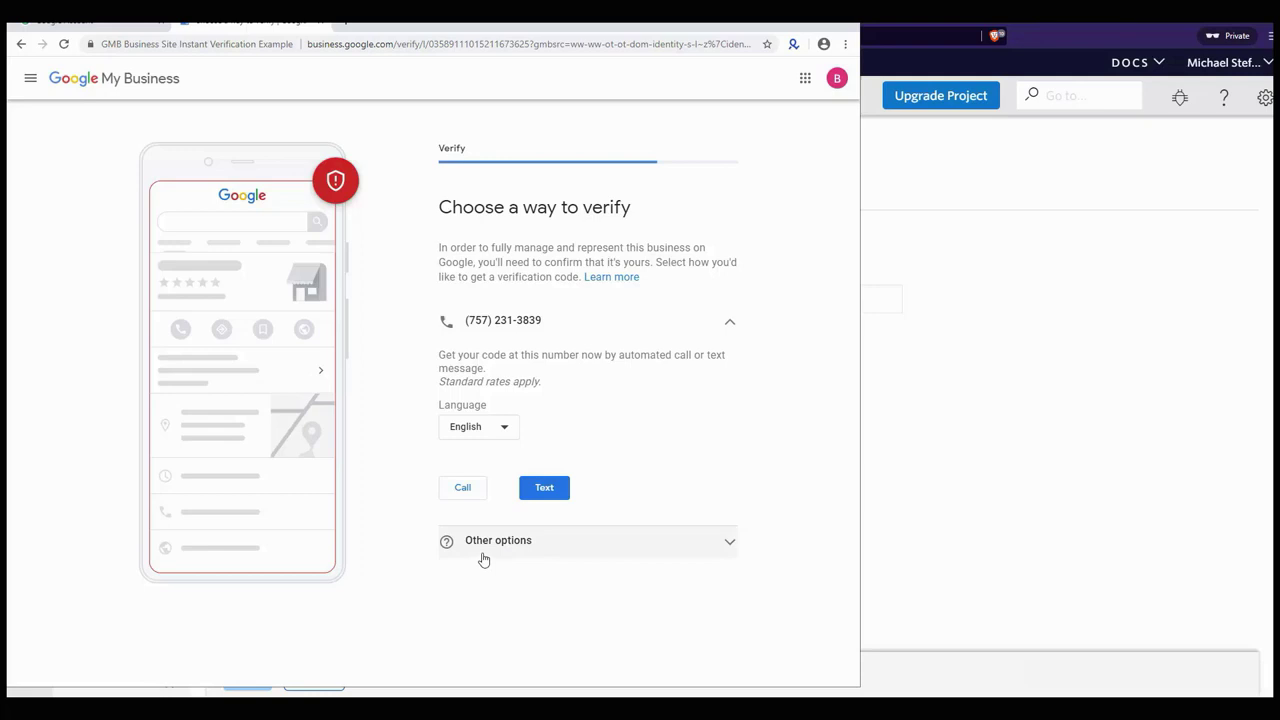
click(540, 555)
click(489, 462)
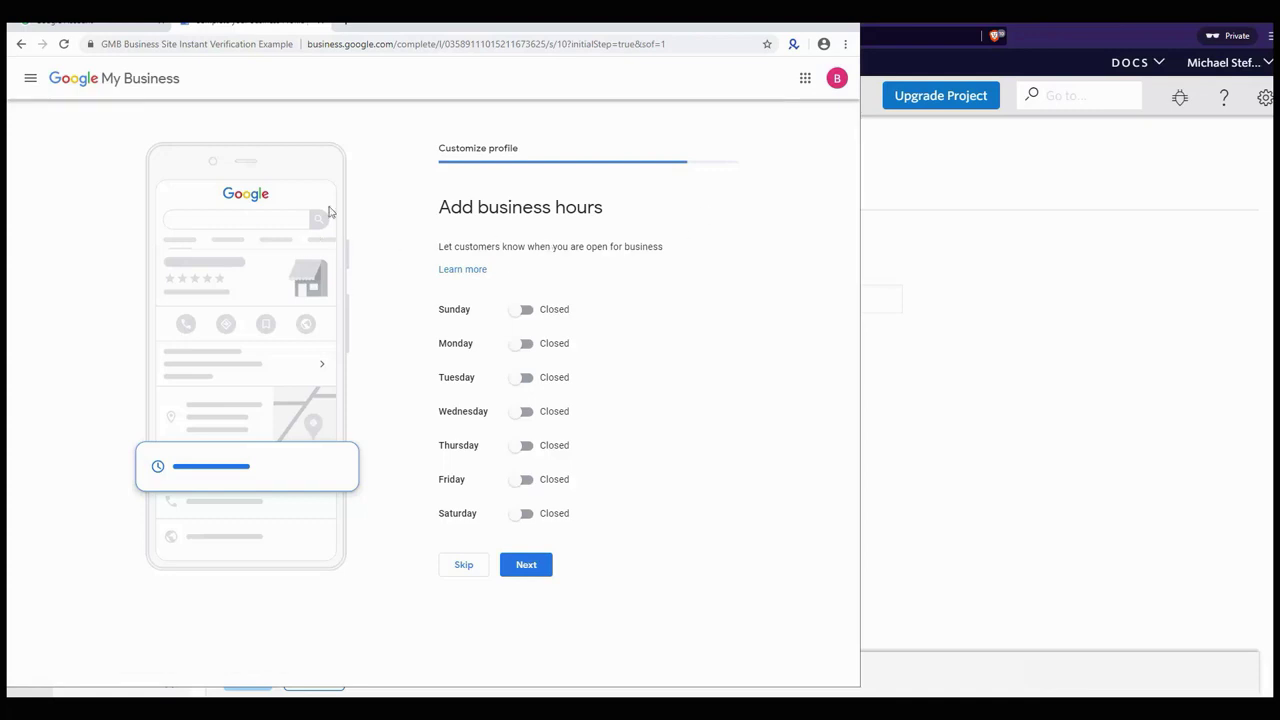
- Open the Info page of AWL Group and look through its profile details
click(30, 78)
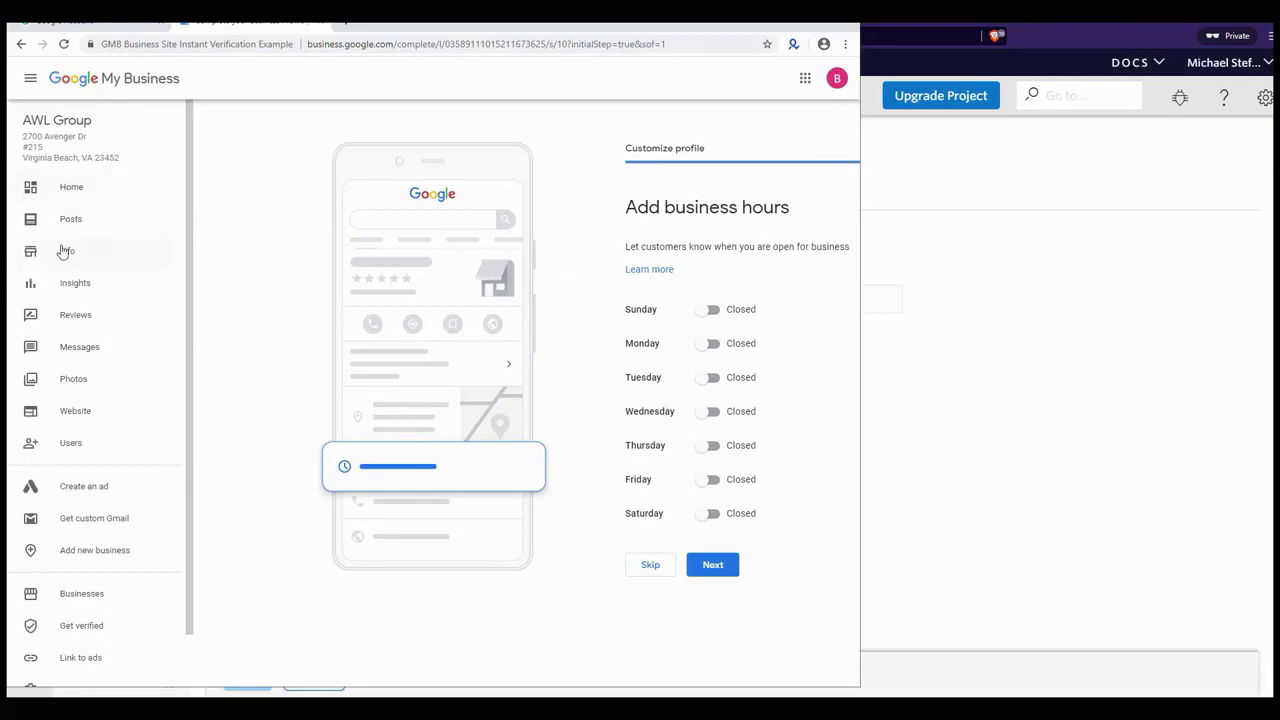
click(66, 250)
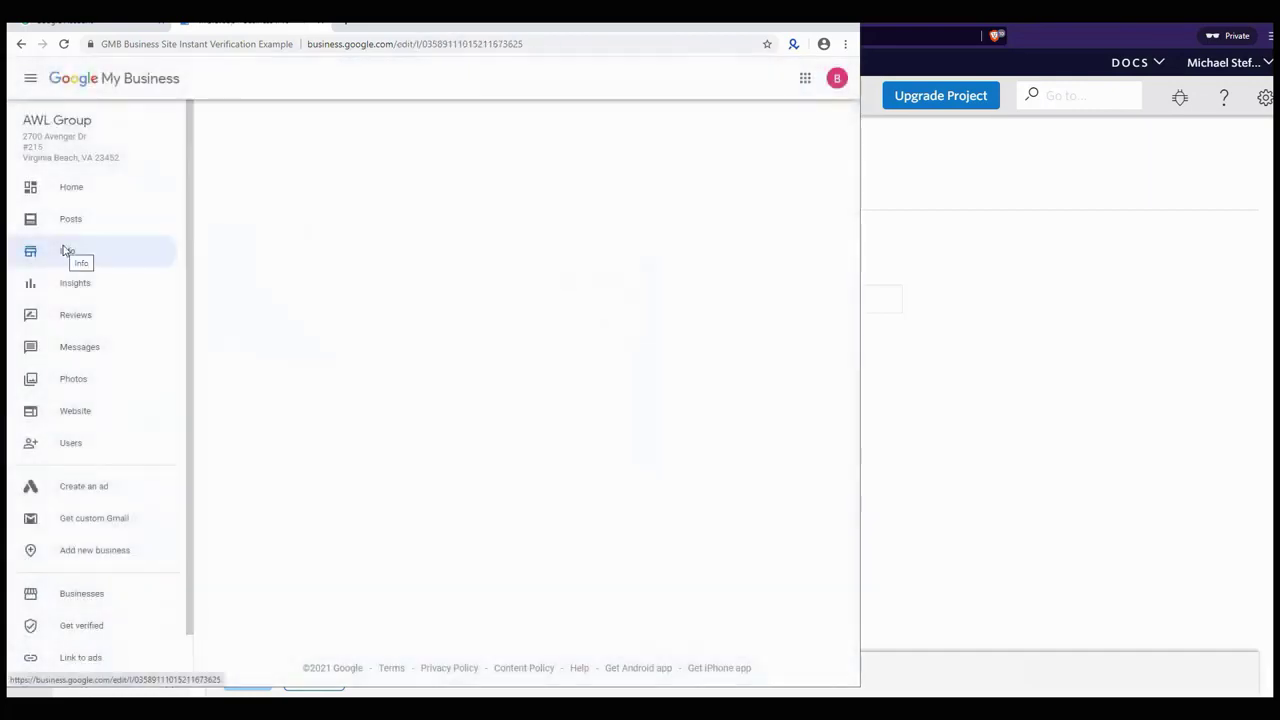
scroll(409, 391, down, 3)
scroll(390, 360, up, 3)
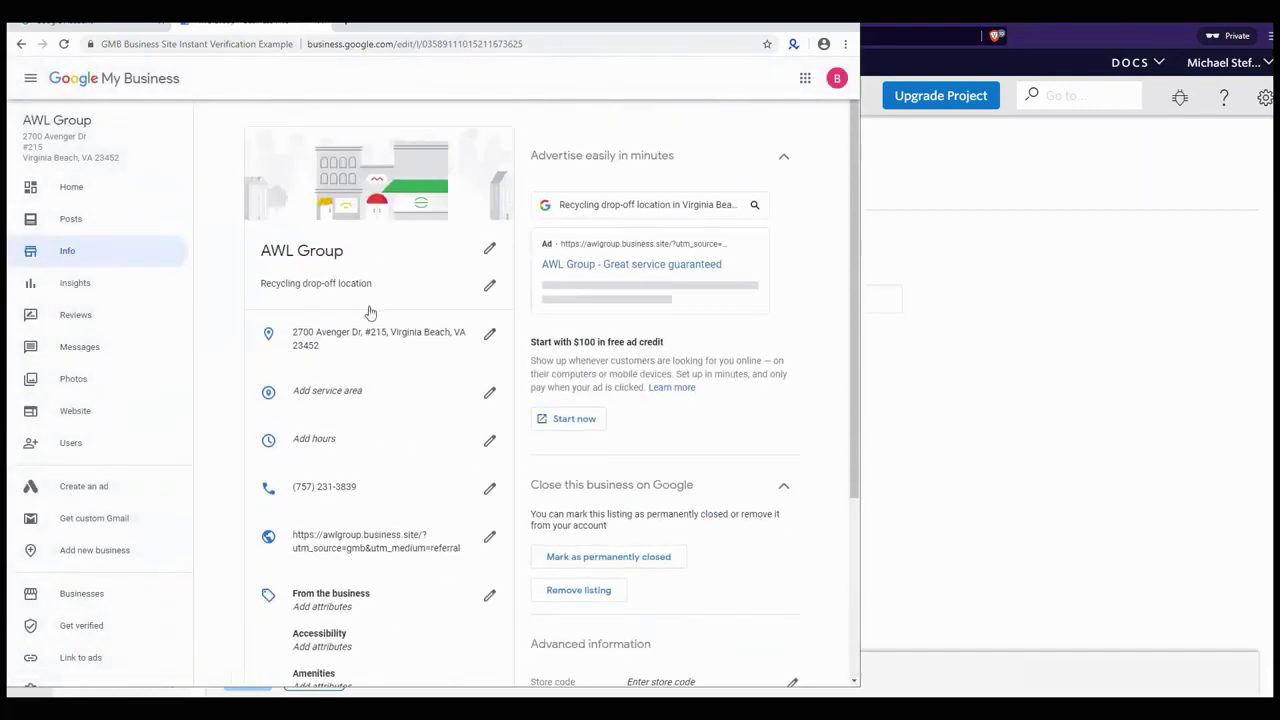
- Reload the Info page and finish up sharing AWL Group with customers on Google Search and Maps
click(63, 44)
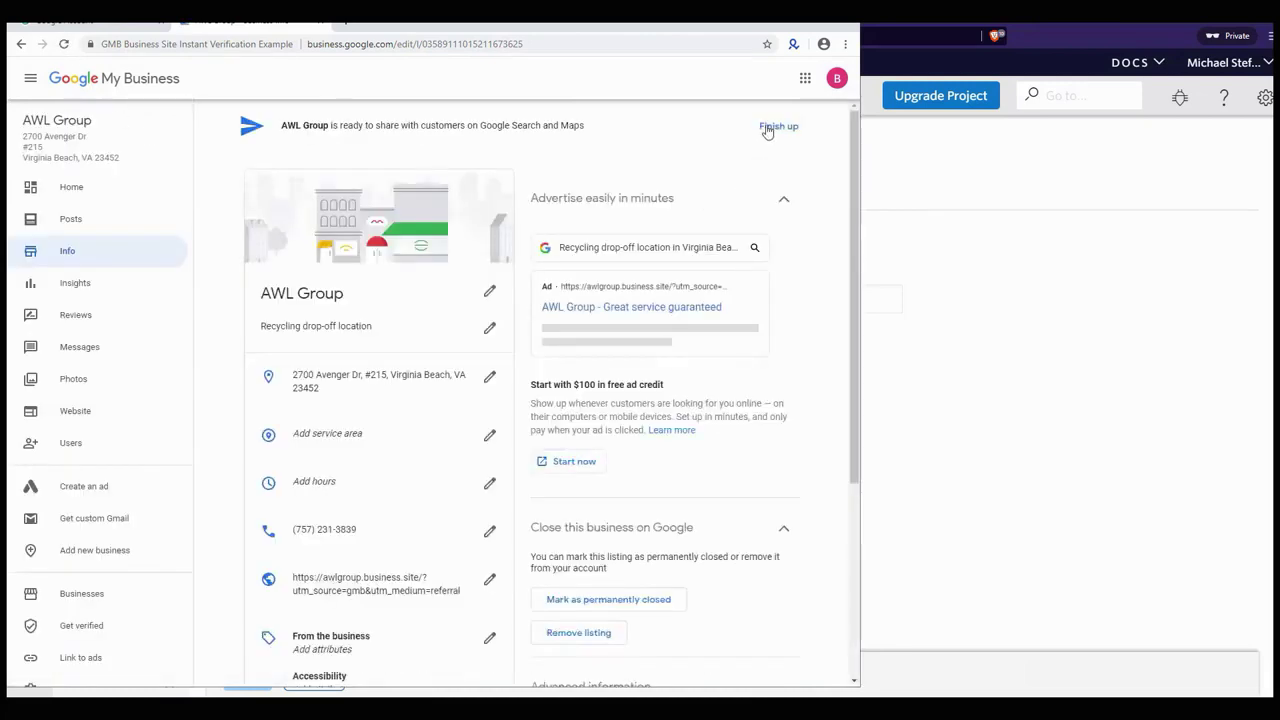
click(768, 127)
click(536, 430)
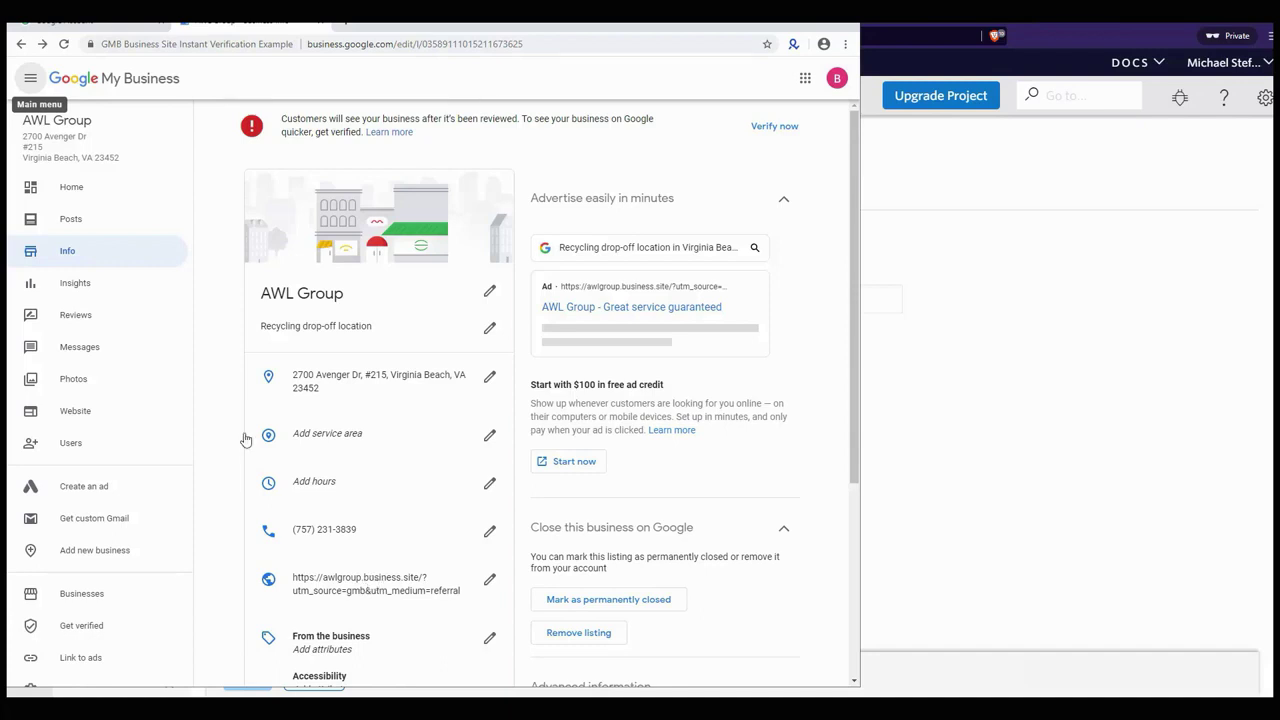
- Search Google for the AWL Group name and address, and open its listing in Google Maps
drag(120, 157, 24, 120)
right_click(30, 124)
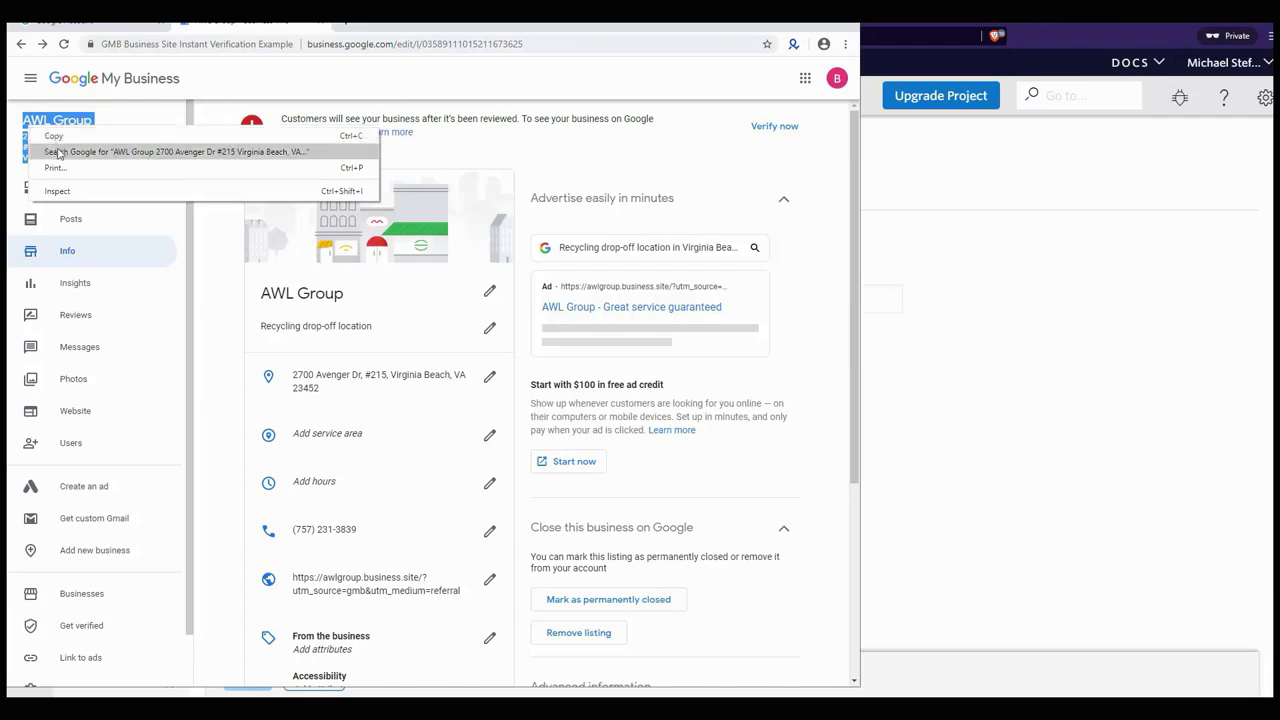
click(64, 152)
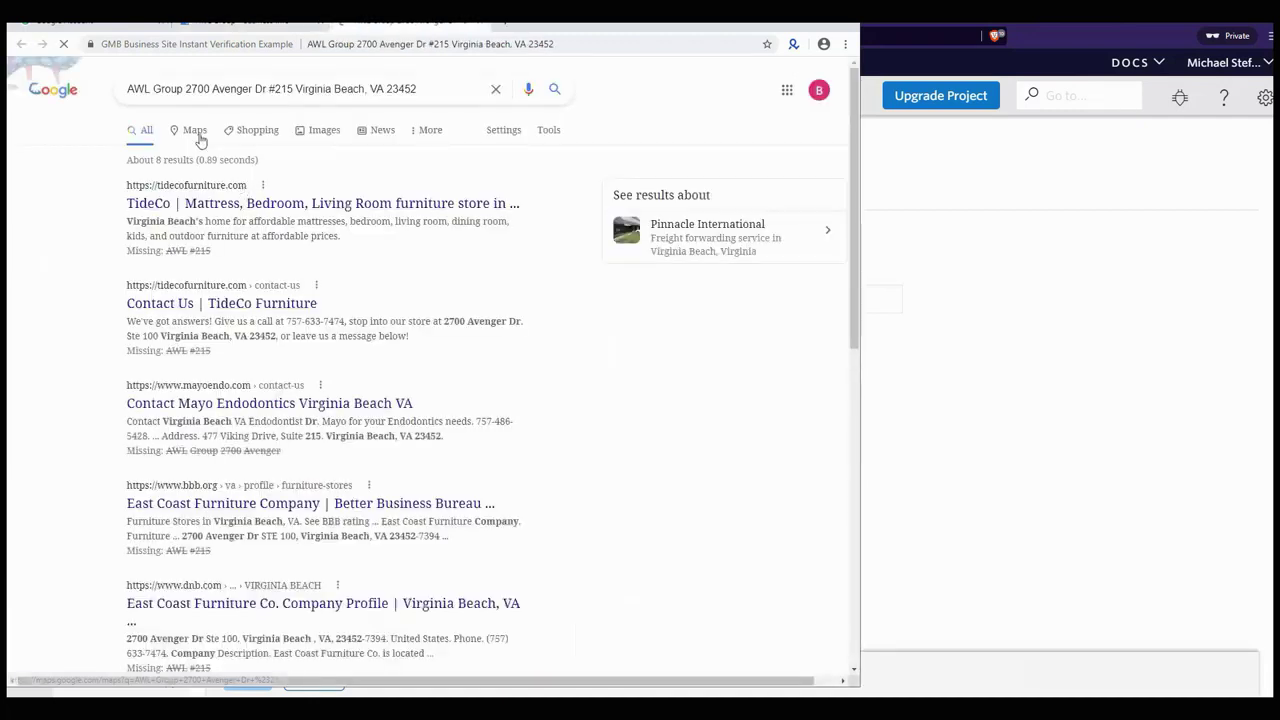
click(197, 135)
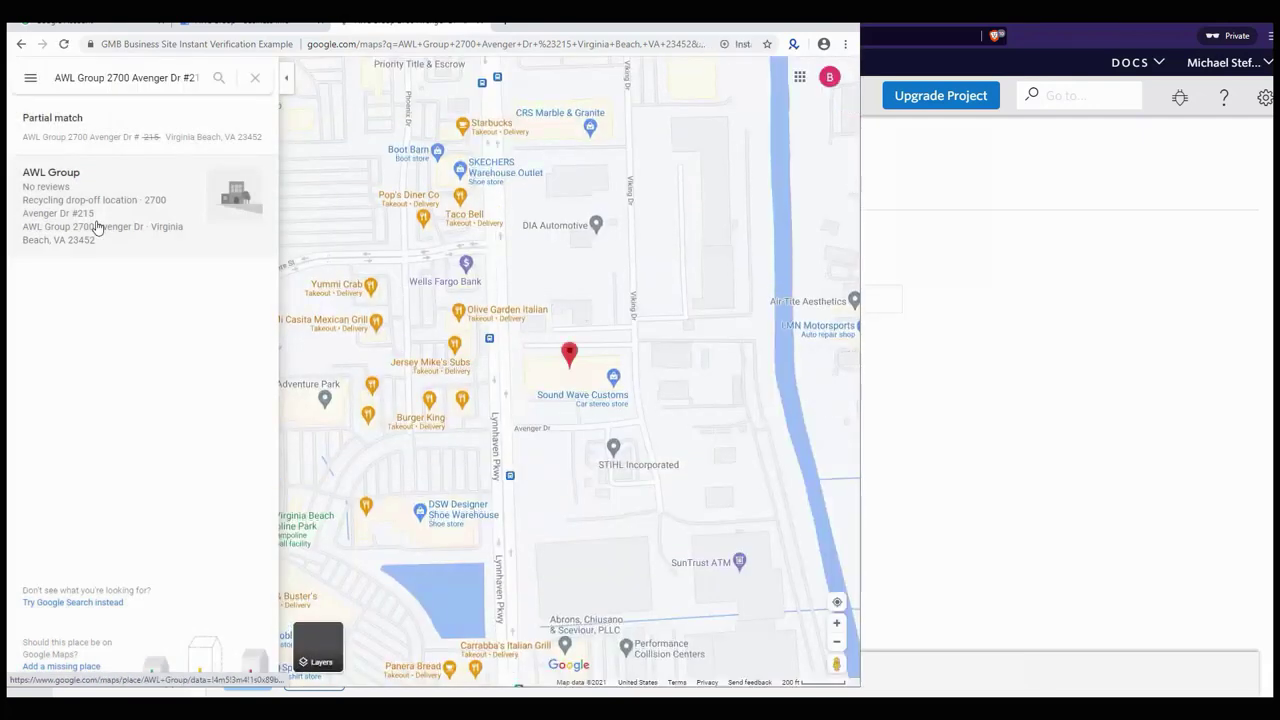
click(87, 236)
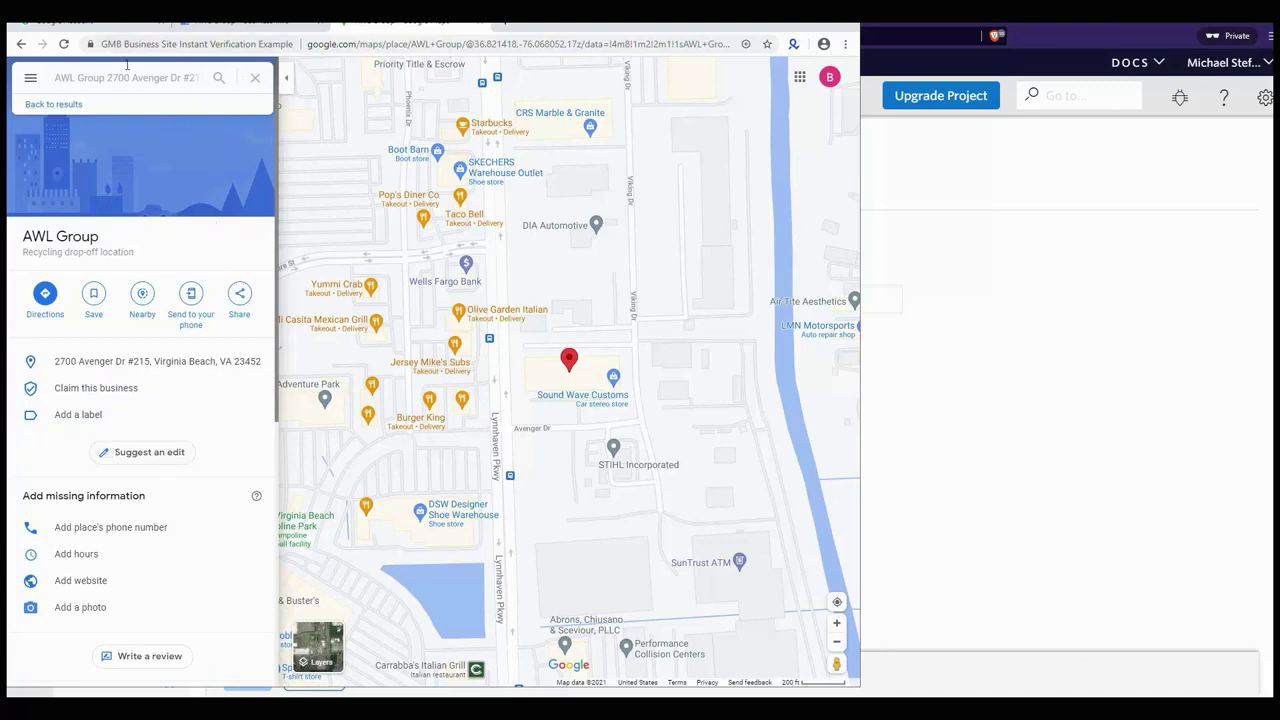
- Review the contact details on the Google My Business Info page against the Maps listing
click(225, 22)
scroll(522, 250, down, 2)
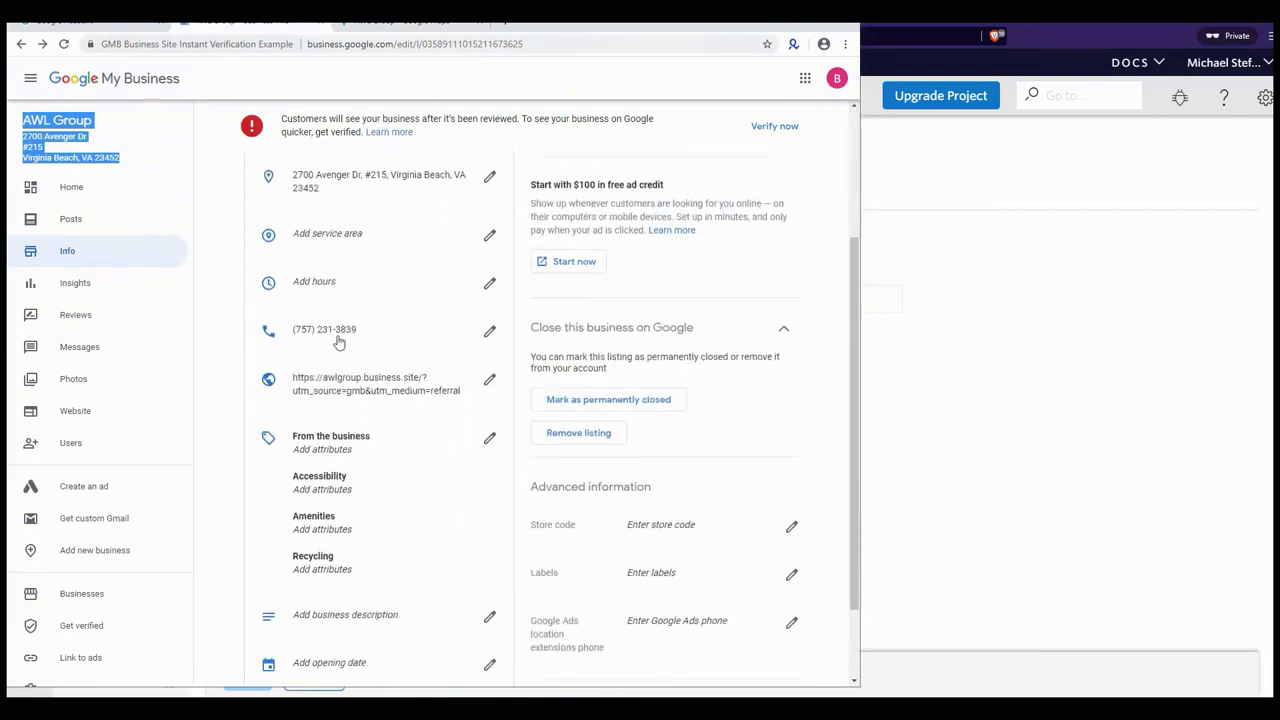
click(425, 27)
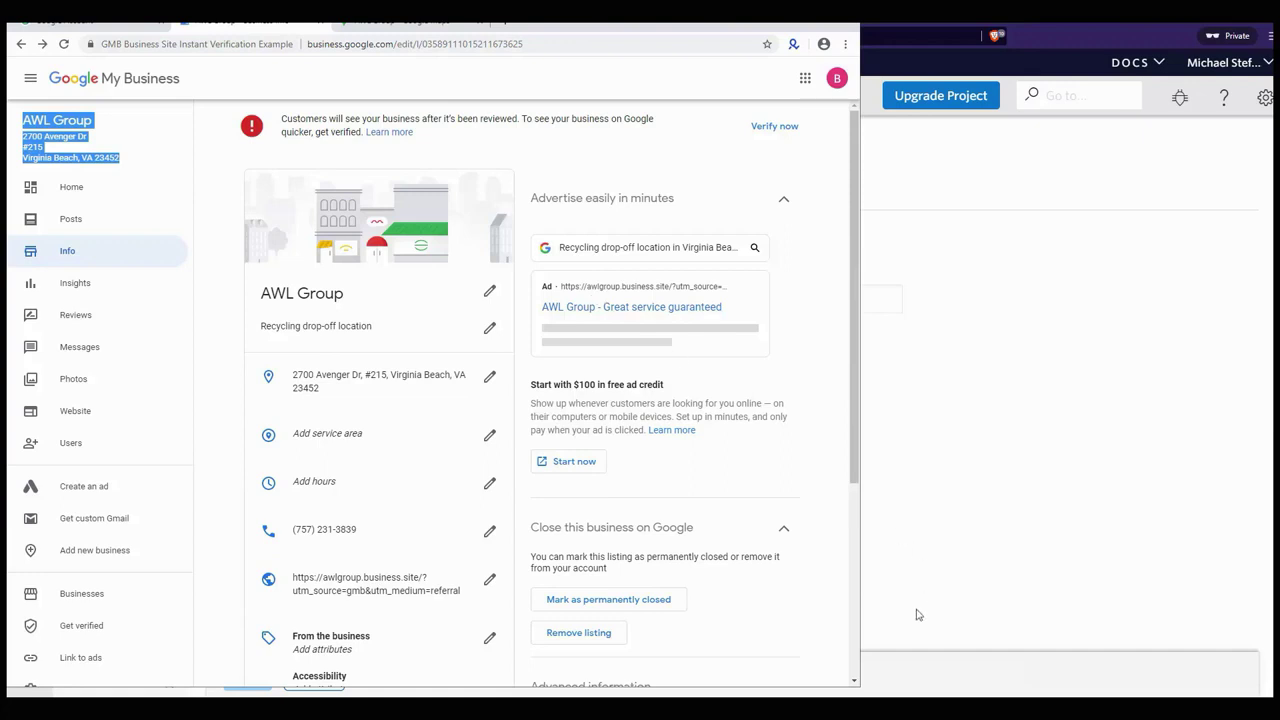
- Check the available verification methods for AWL Group and return to its Info page
click(797, 688)
click(1218, 652)
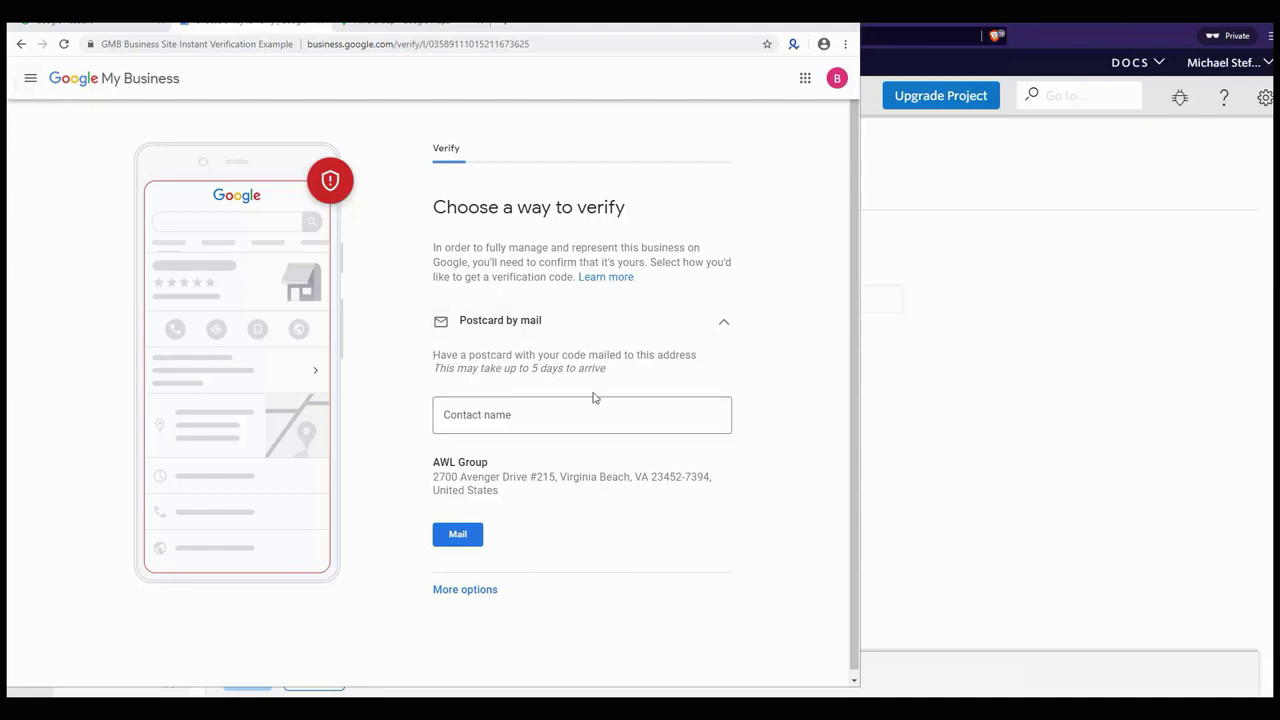
click(32, 78)
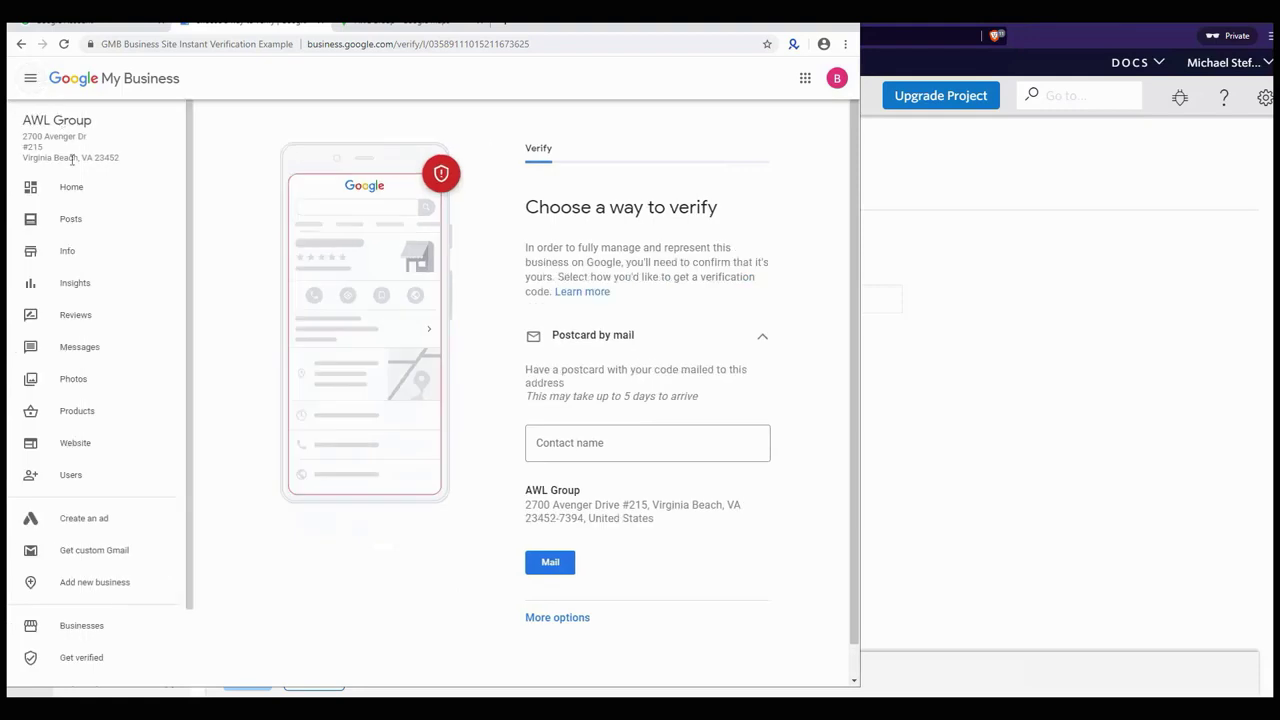
click(70, 254)
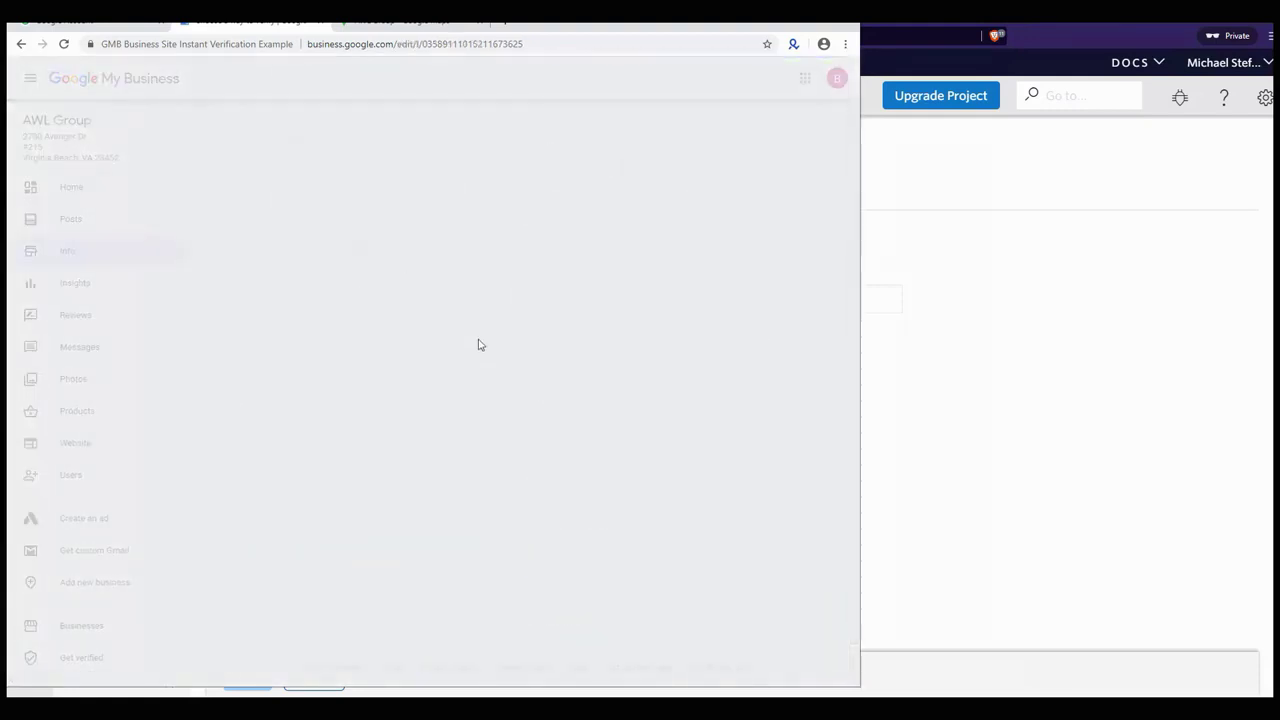
- Remove the phone number from the AWL Group profile and apply the change
scroll(462, 337, down, 2)
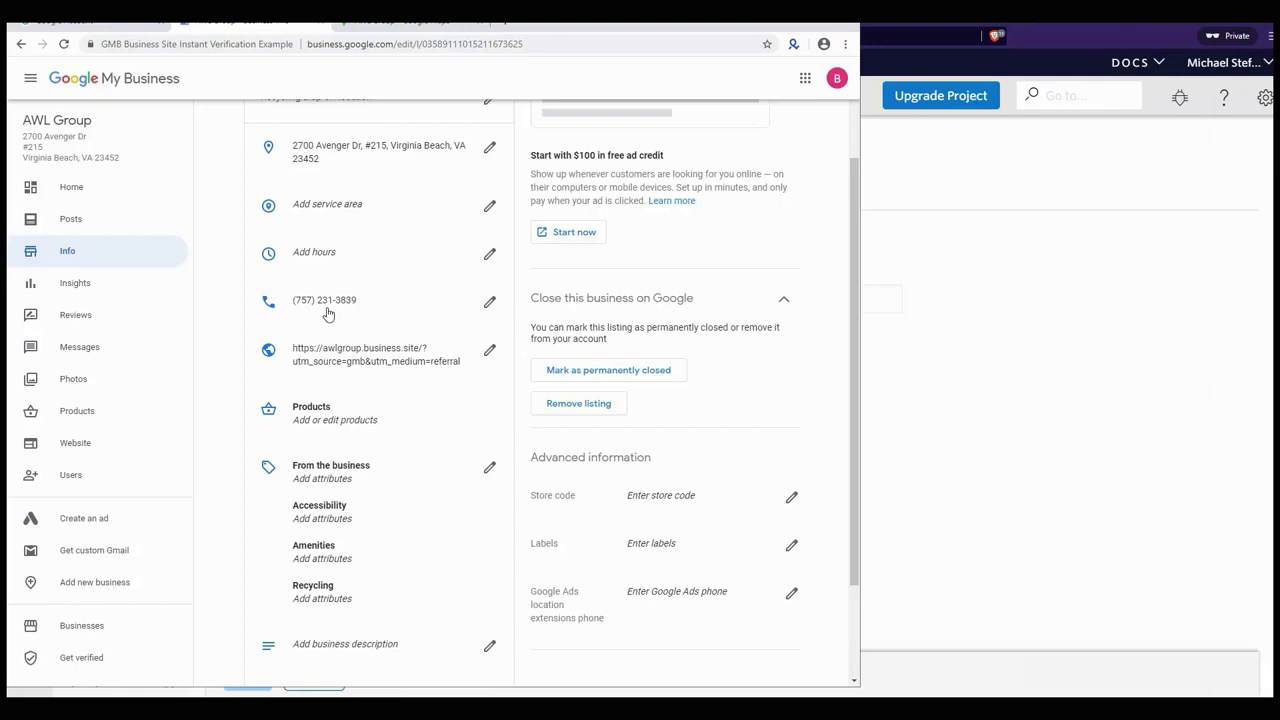
click(444, 305)
drag(444, 336, 330, 342)
key(BackSpace)
click(537, 420)
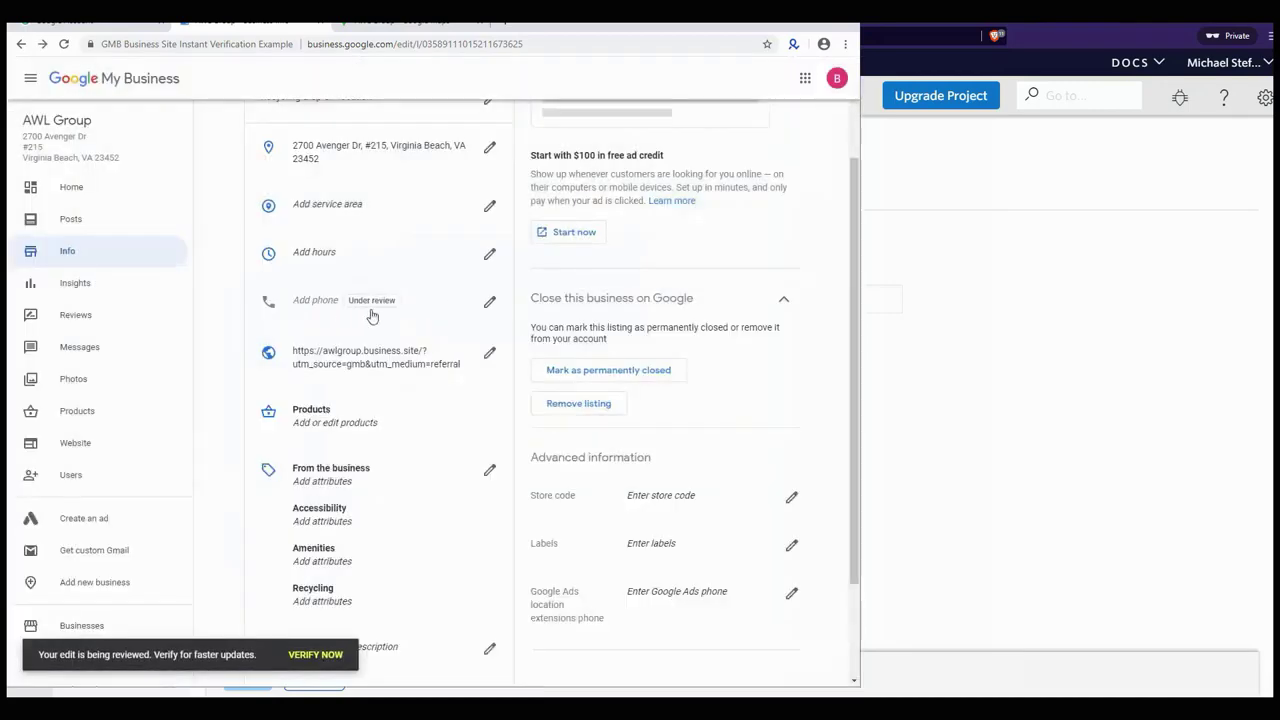
- Reload the AWL Group listing in Google Maps and check its Claim this business option
scroll(441, 350, up, 2)
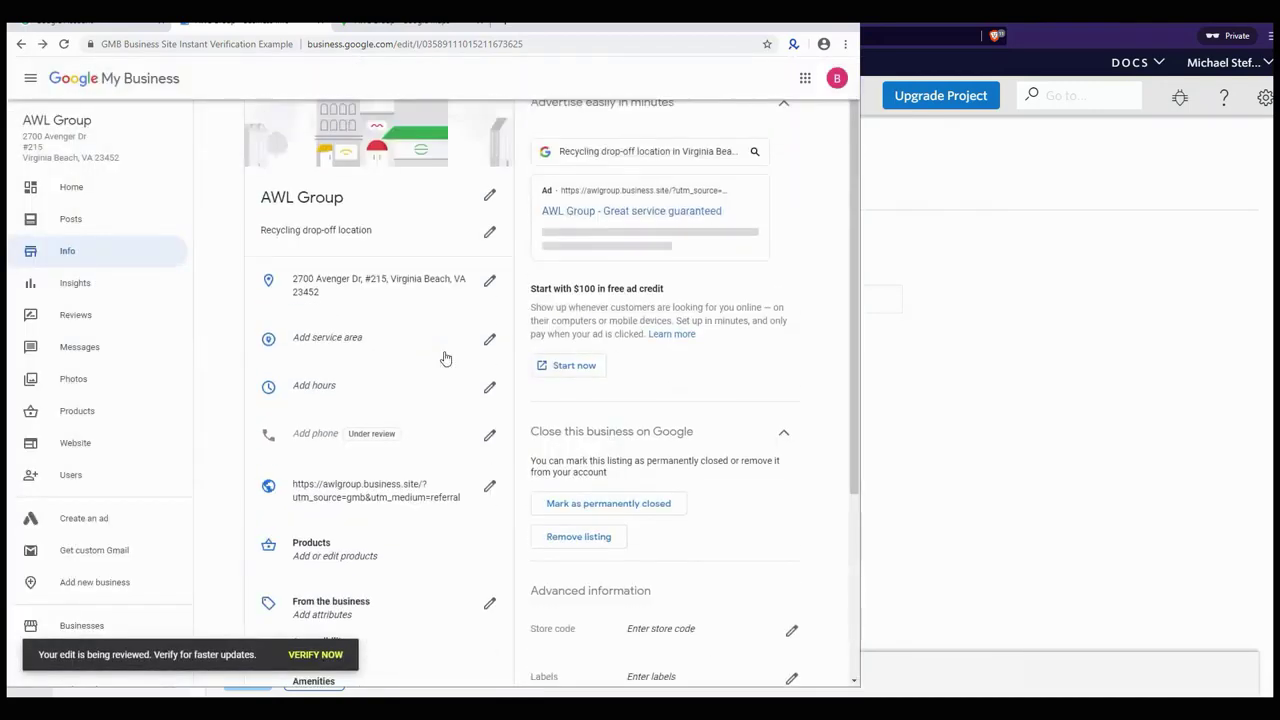
click(403, 33)
click(66, 45)
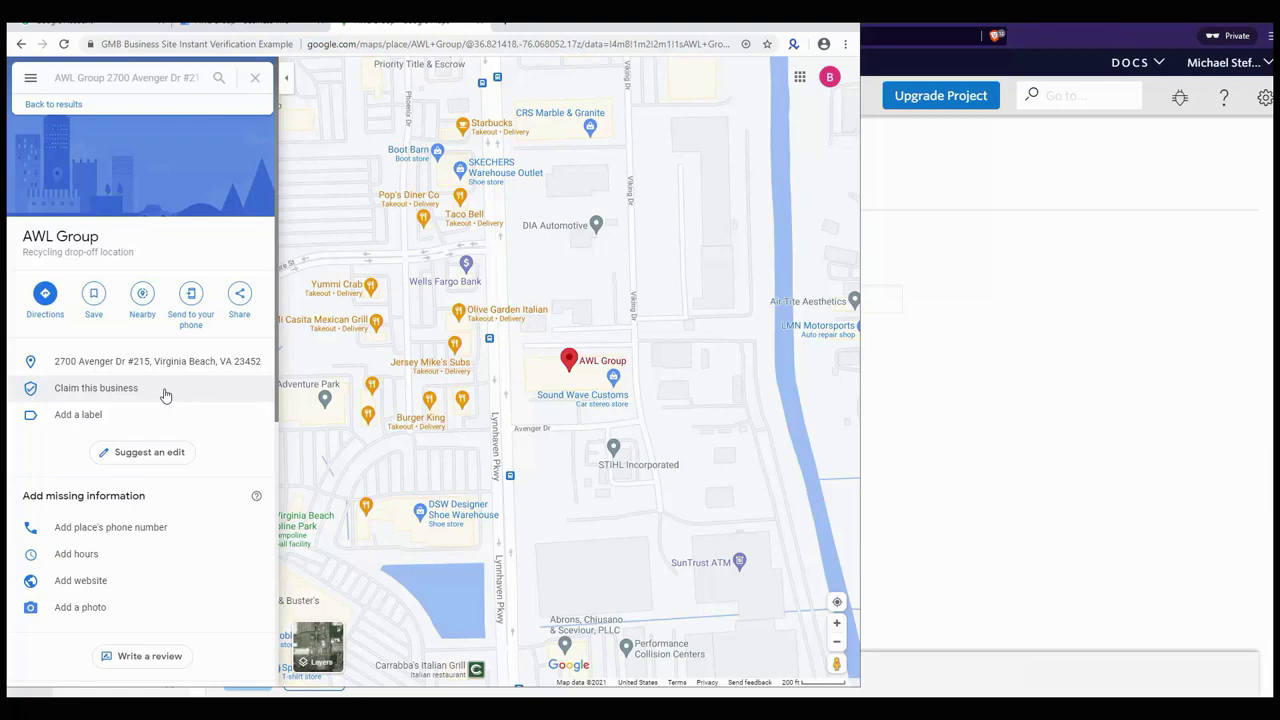
click(165, 393)
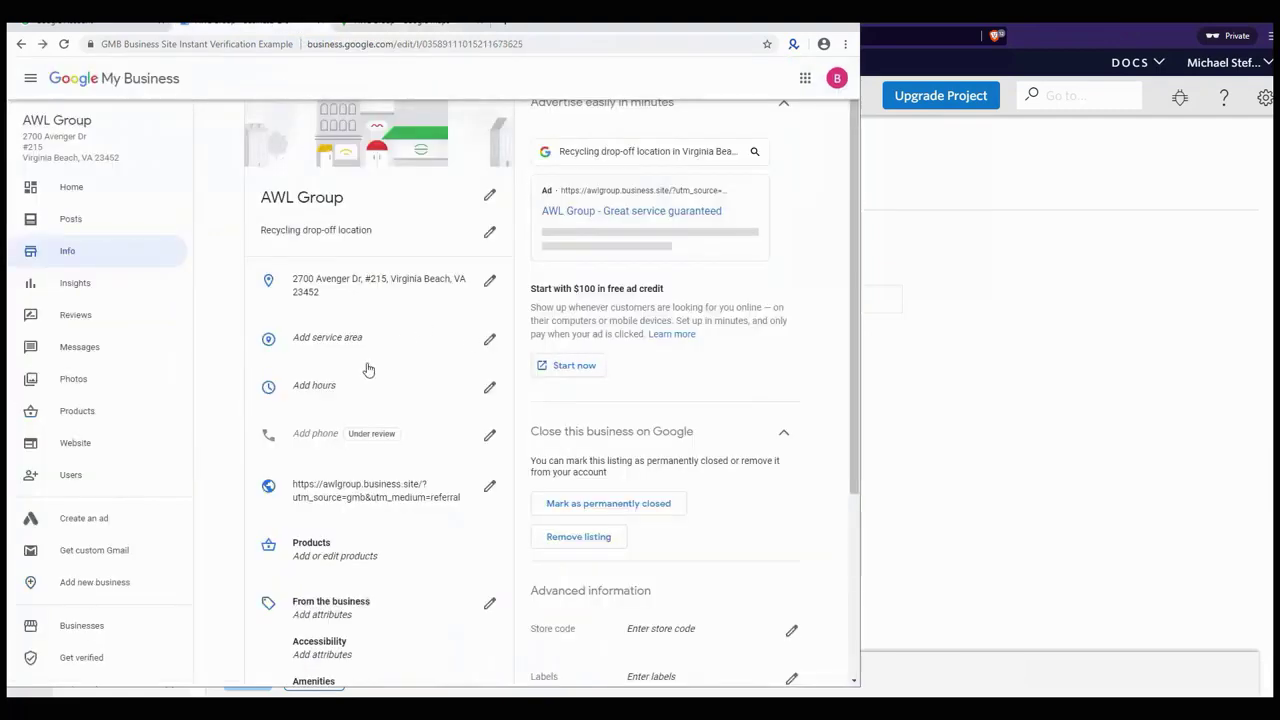